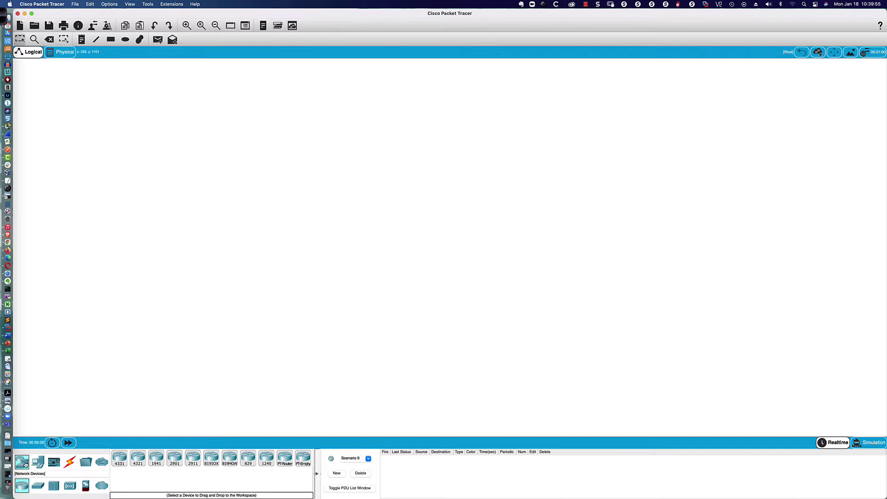
Place two generic PCs, PC0 and PC1, side by side mid-workspace.
left_click(38, 462)
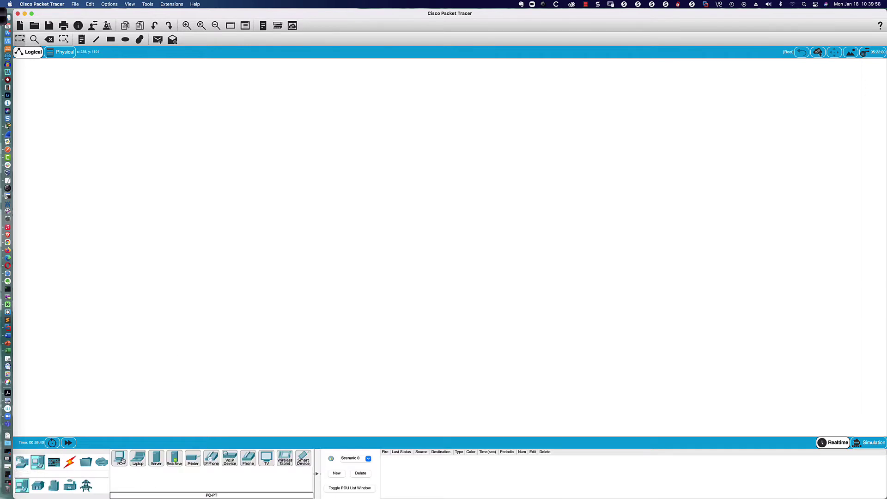
left_click_drag(123, 461, 267, 282)
left_click_drag(121, 456, 470, 239)
left_click_drag(267, 282, 329, 241)
mouse_move(330, 241)
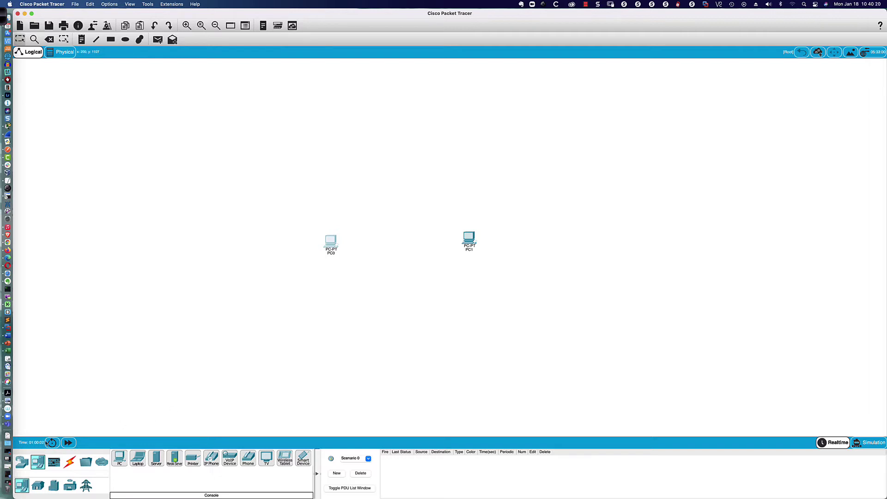
Place a 2960 switch, Switch0, at the lower left below the PCs.
left_click(22, 462)
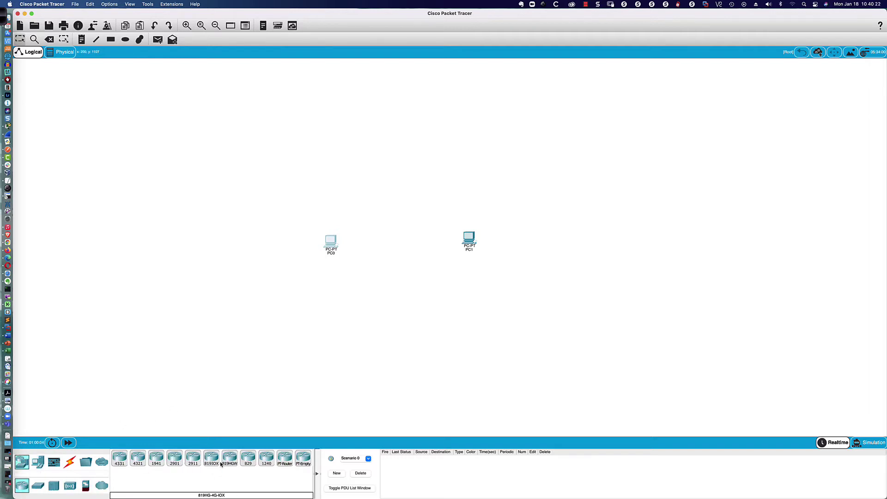
left_click(38, 486)
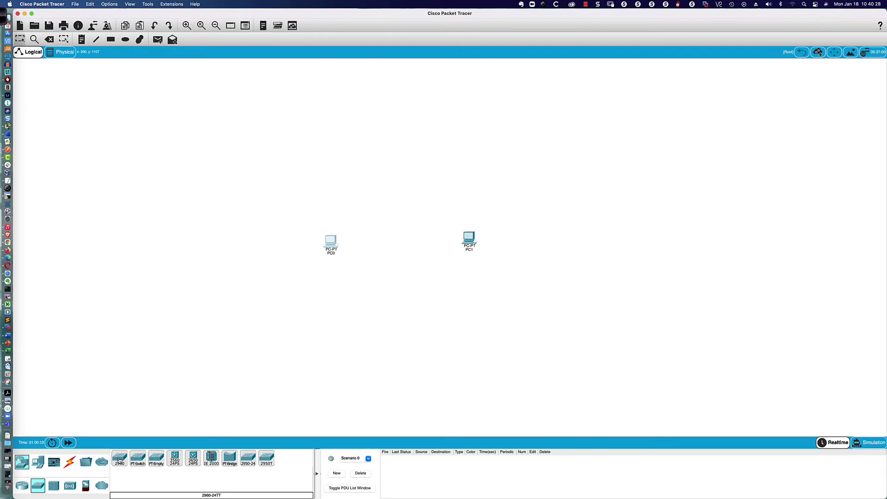
left_click(119, 460)
left_click(137, 333)
Check Switch0's CLI boot output, then close its window.
left_click(137, 334)
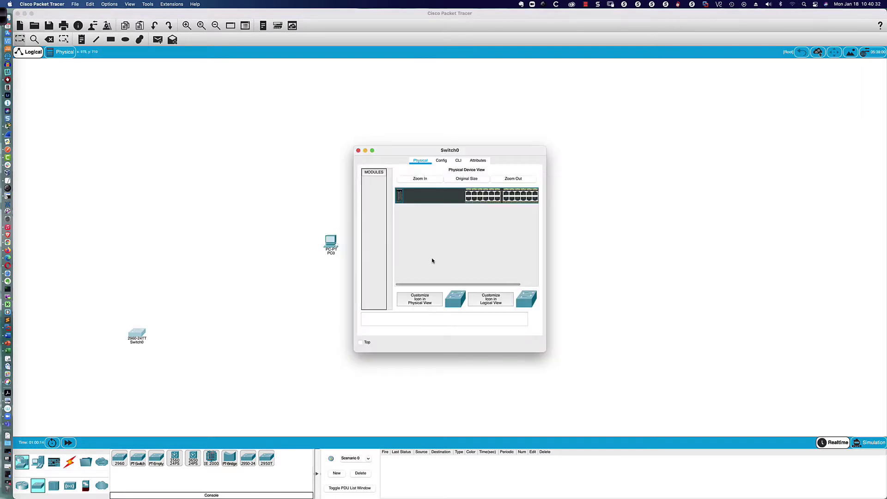
left_click(458, 160)
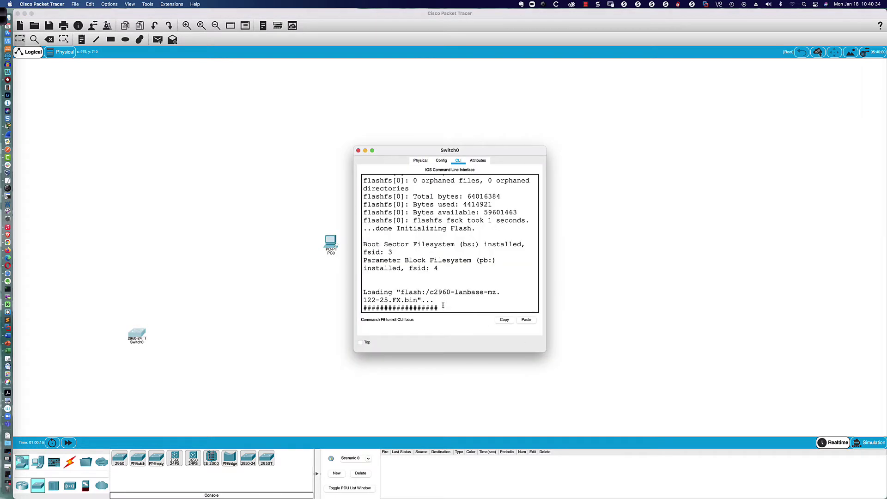
left_click_drag(417, 291, 403, 292)
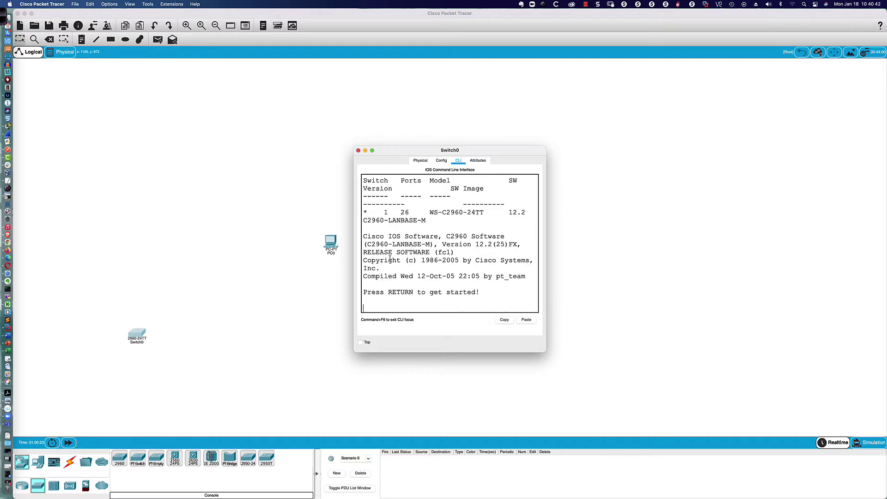
left_click(358, 150)
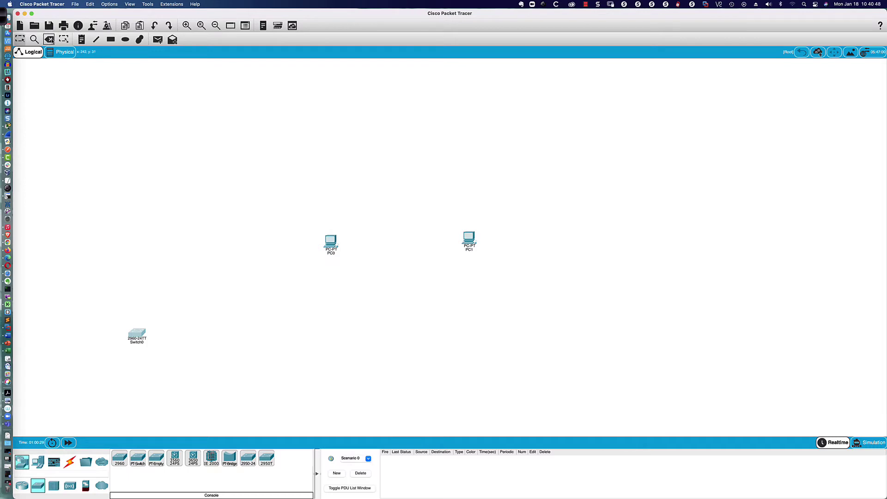
Delete Switch0, confirming with Yes, and return to the Select tool.
left_click(49, 41)
left_click(50, 41)
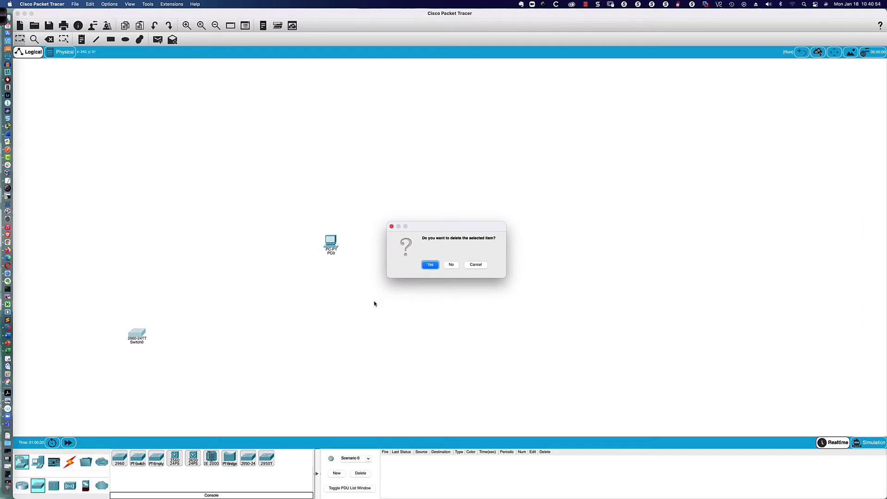
left_click(430, 266)
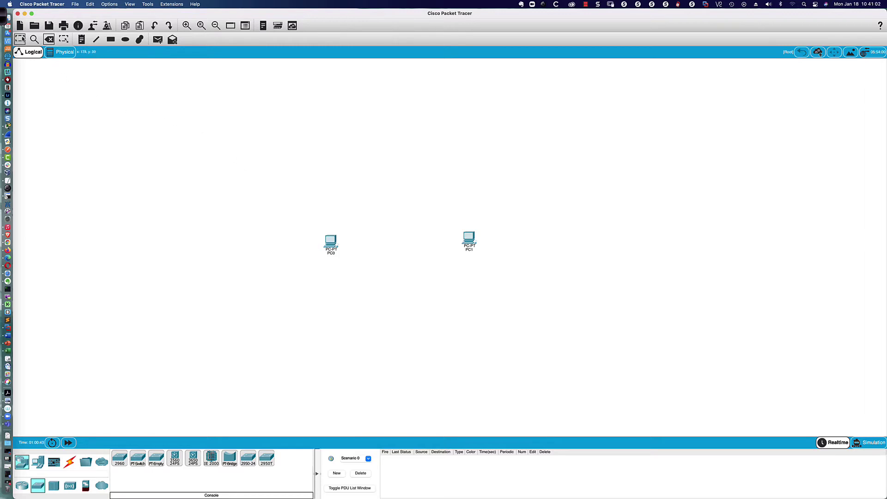
left_click(20, 39)
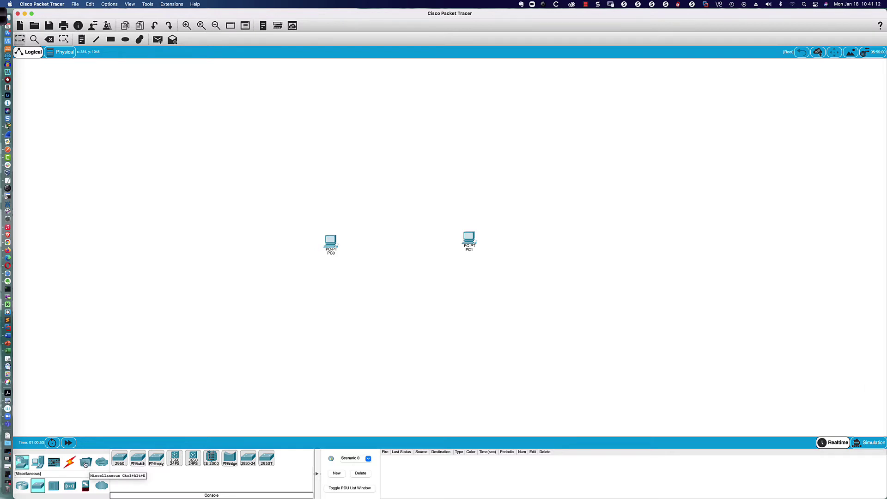
Drop two 2960 switches, Switch1 and Switch2, onto the workspace above the PCs.
left_click(86, 463)
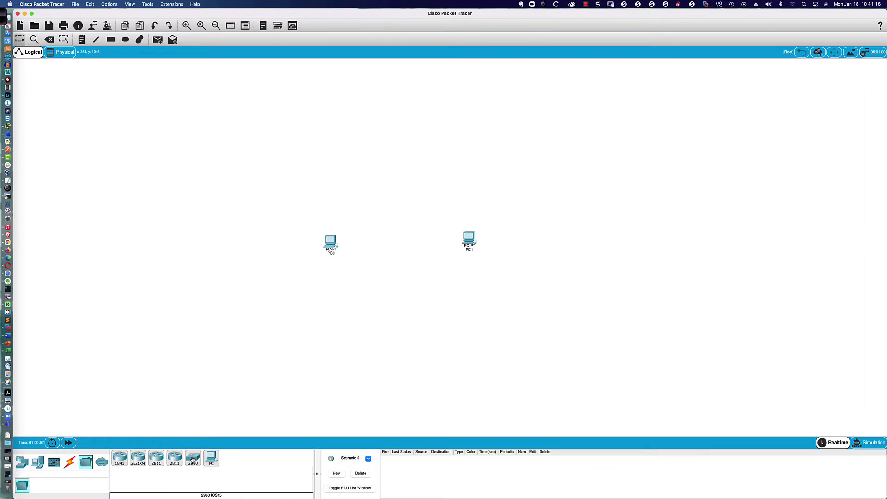
left_click_drag(192, 460, 332, 184)
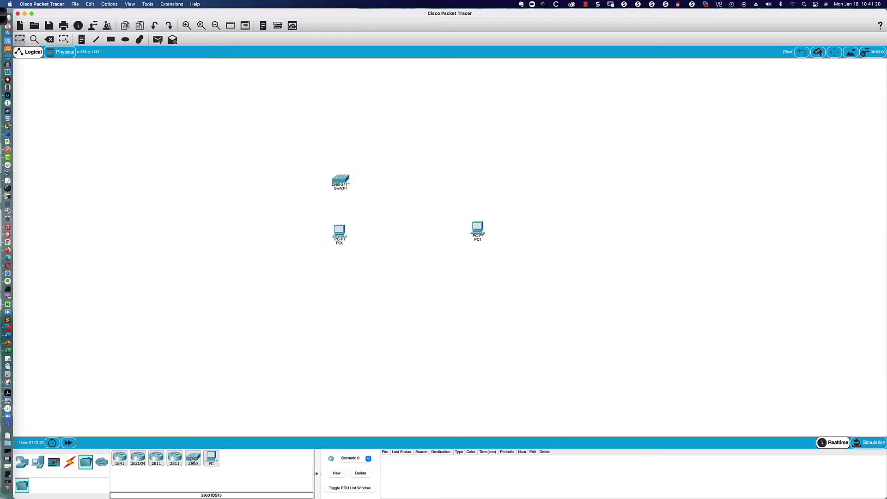
left_click_drag(194, 460, 478, 151)
Align the devices into two columns, Switch1 over PC0 and Switch2 over PC1.
left_click_drag(341, 198, 355, 146)
left_click_drag(470, 167, 471, 144)
left_click_drag(340, 253, 355, 216)
left_click_drag(479, 255, 481, 221)
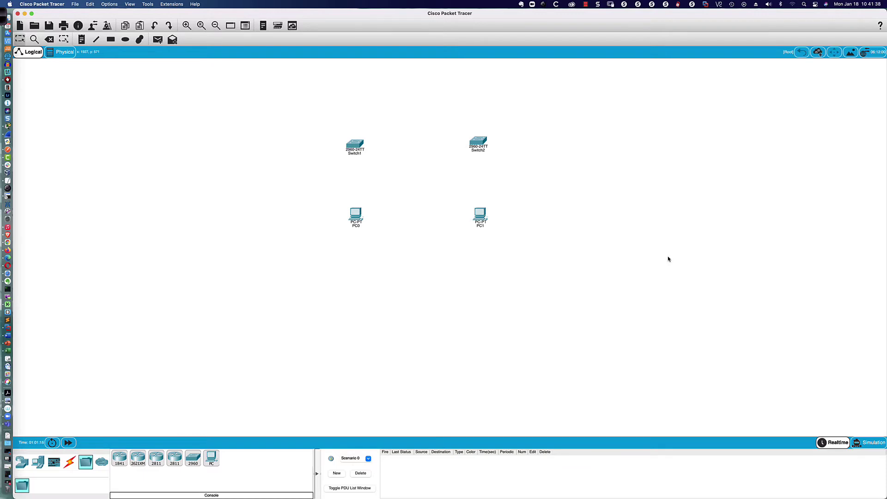
Zoom in twice and scroll so the two switches and two PCs fill the view.
key("super+Up")
key("super+Up")
key("super+Up")
key("super+Up")
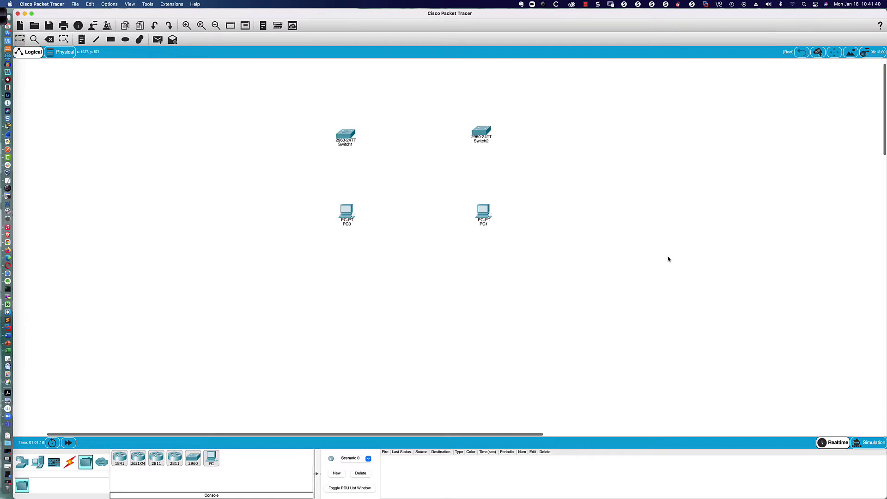
key("super+Up")
key("super+Up")
key("super+Up")
key("super+Up")
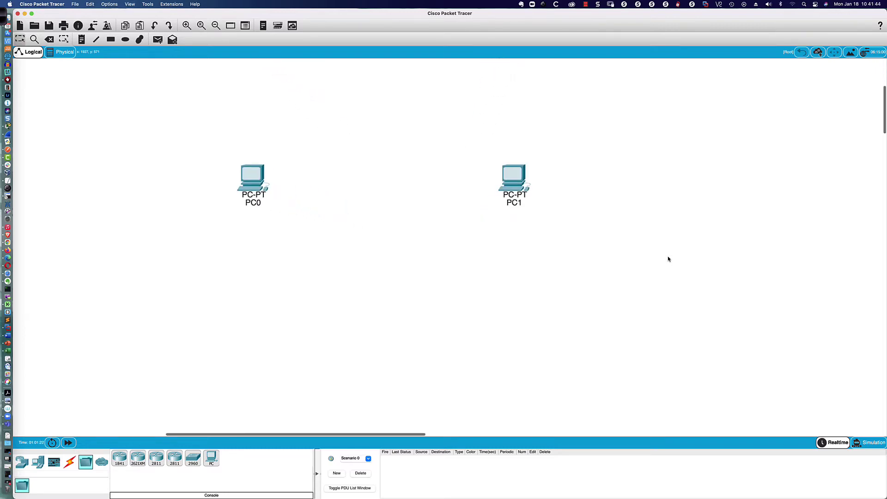
scroll(663, 257, "up", 5)
scroll(647, 253, "down", 5)
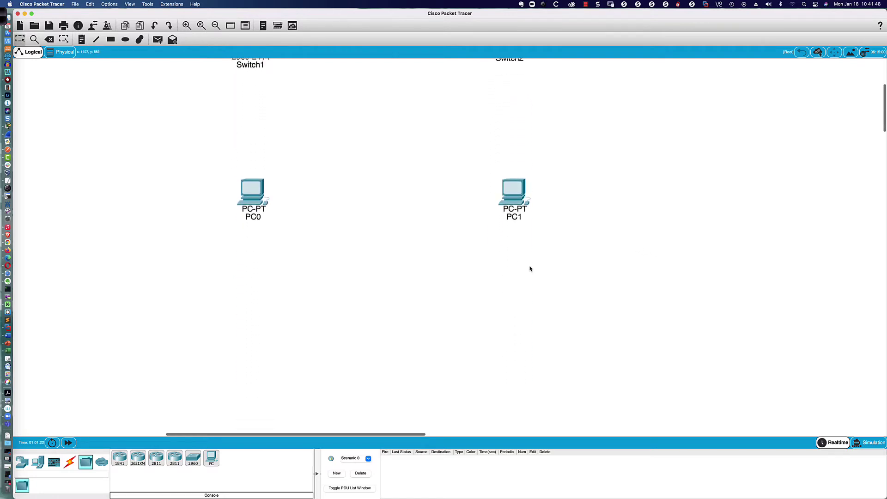
scroll(530, 269, "up", 2)
scroll(530, 269, "left", 2)
scroll(530, 269, "right", 1)
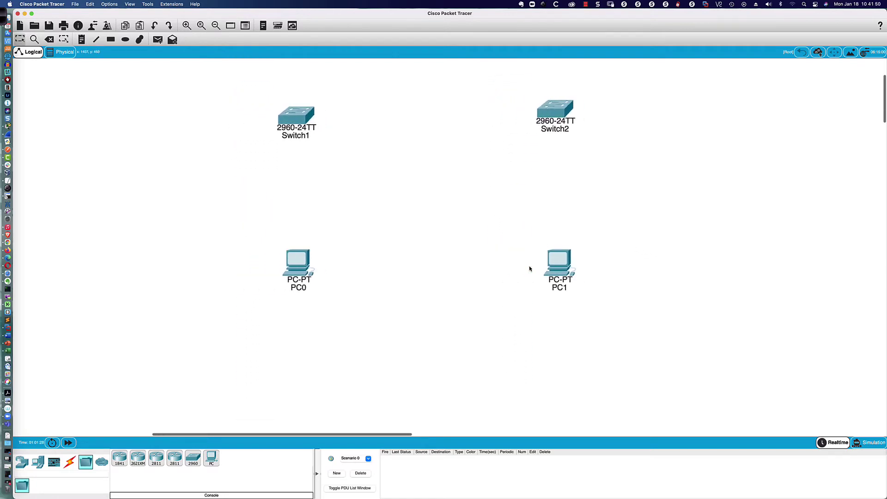
scroll(530, 269, "down", 1)
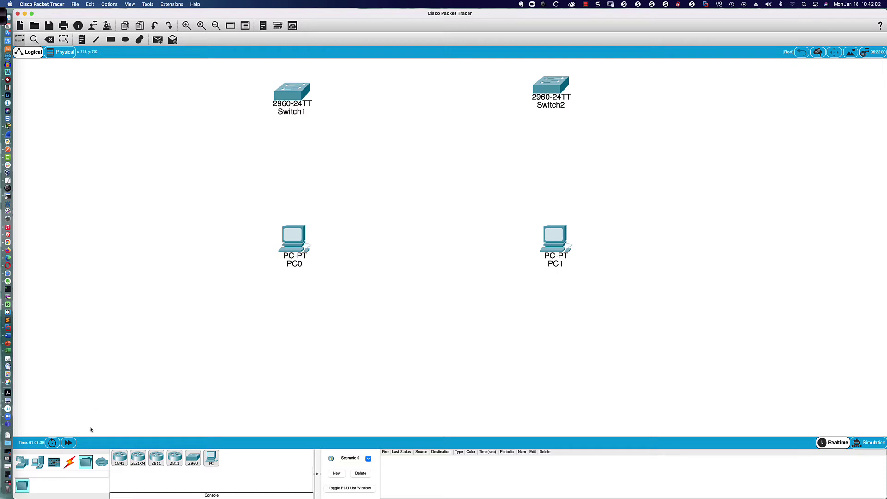
Show the Connections cable types in the device panel.
left_click(70, 463)
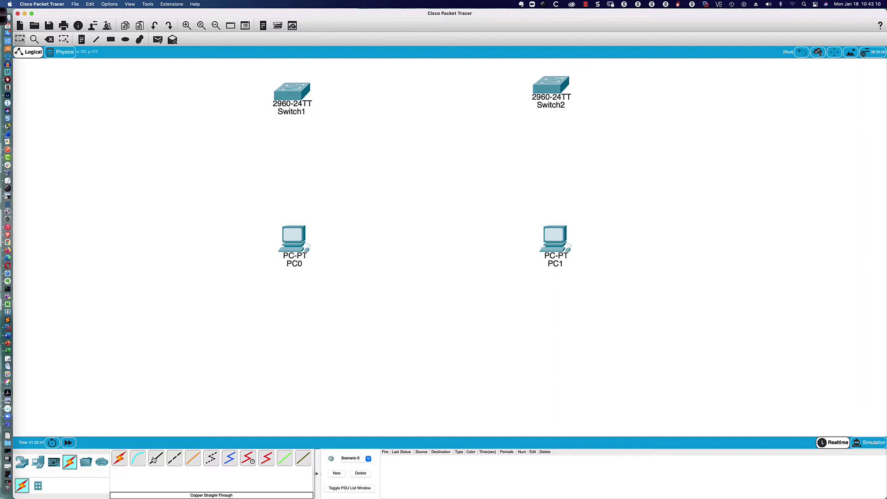
Cable PC0's FastEthernet0 to Switch1's FastEthernet0/6 with copper straight-through.
left_click(155, 459)
left_click(293, 240)
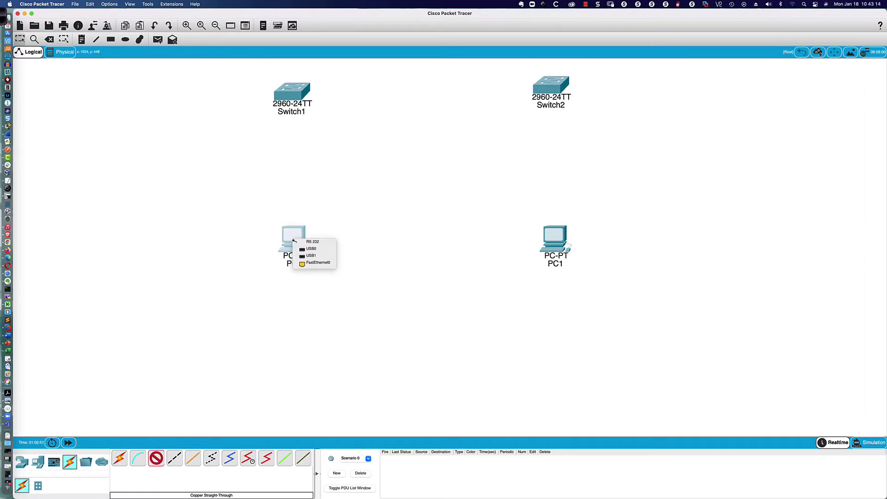
left_click(321, 263)
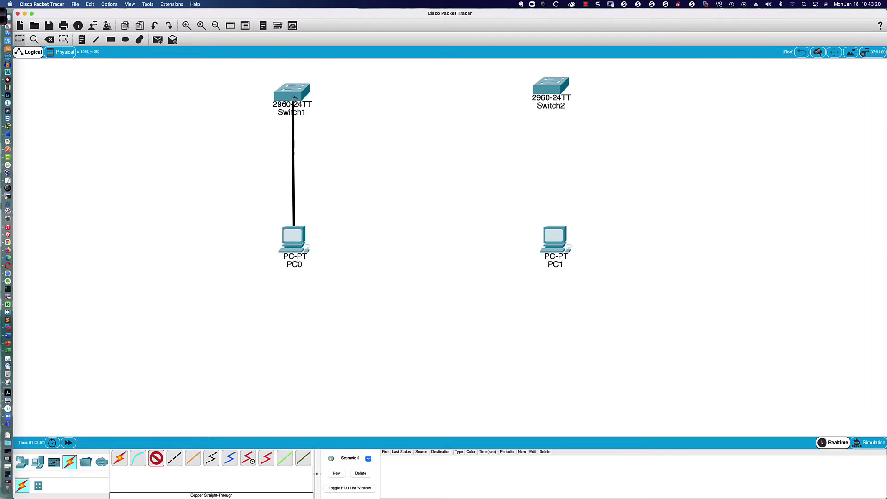
left_click(294, 98)
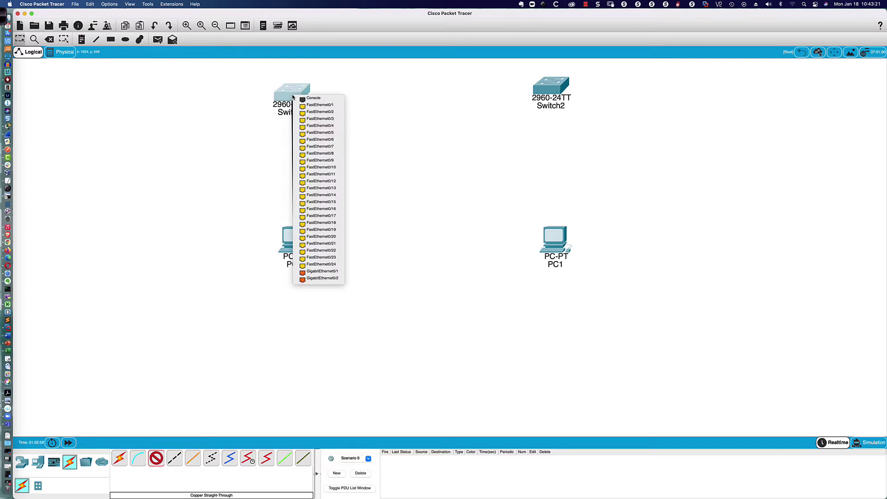
left_click(325, 140)
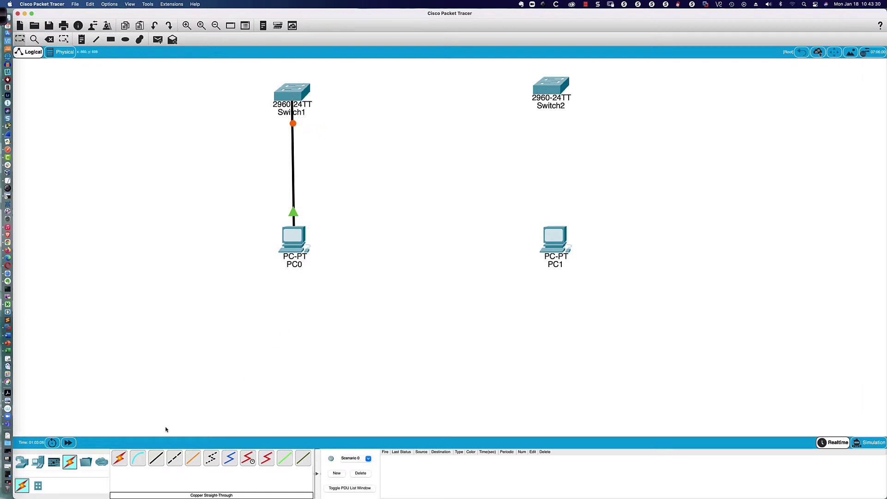
left_click(156, 459)
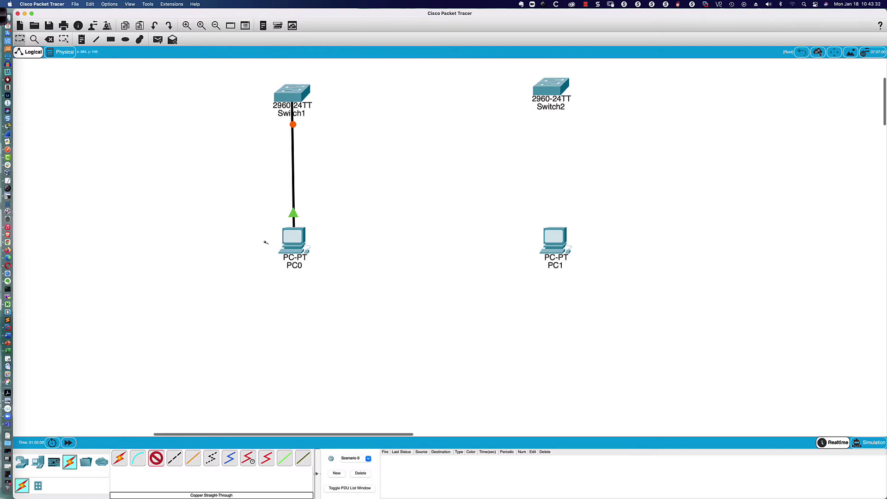
Link Switch1's FastEthernet0/1 to Switch2 and nudge Switch2 and PC1 into line.
left_click(299, 96)
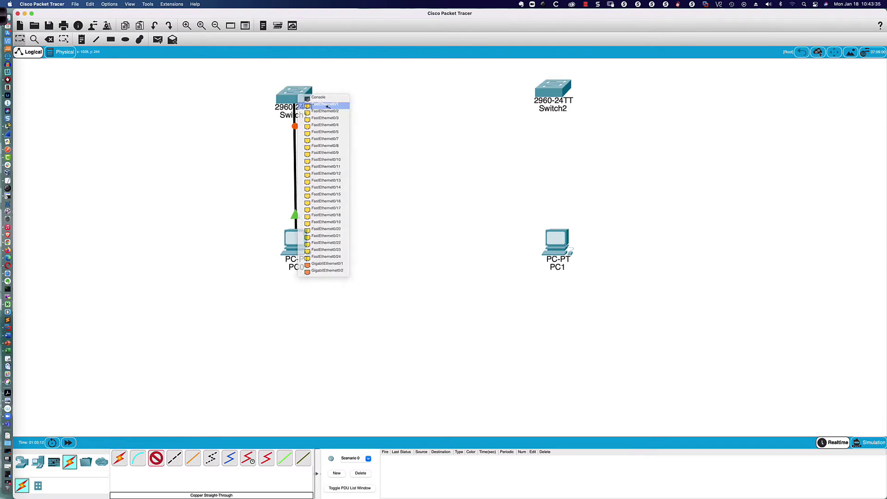
left_click(326, 105)
left_click(545, 93)
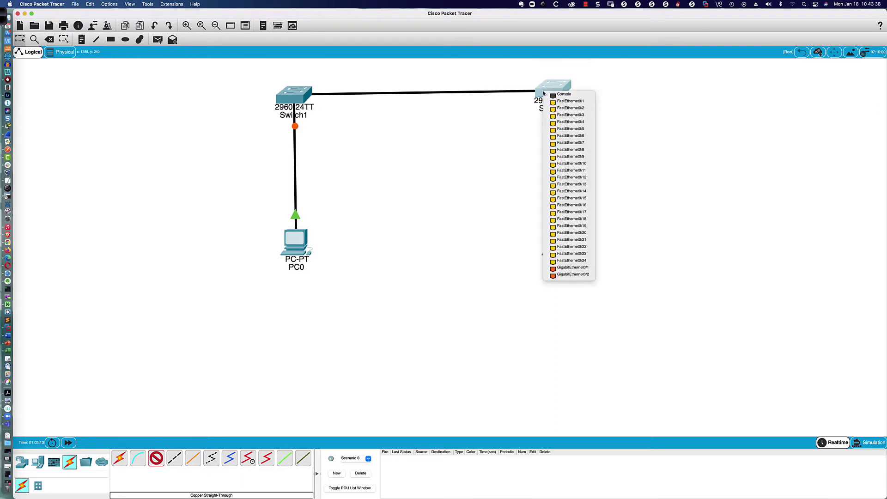
left_click(559, 102)
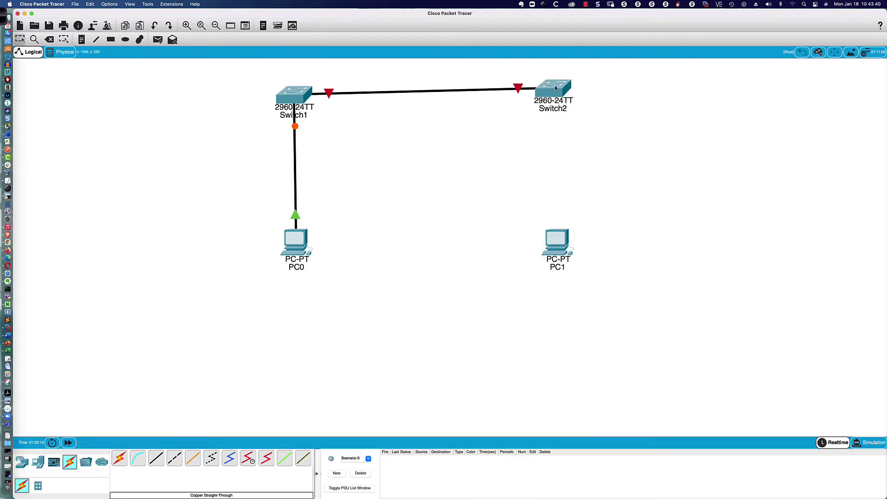
left_click_drag(555, 88, 545, 94)
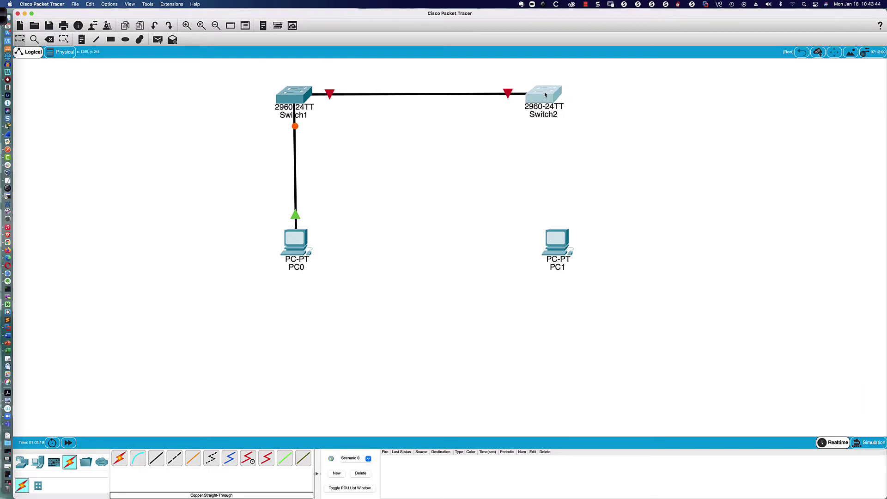
left_click_drag(555, 241, 547, 232)
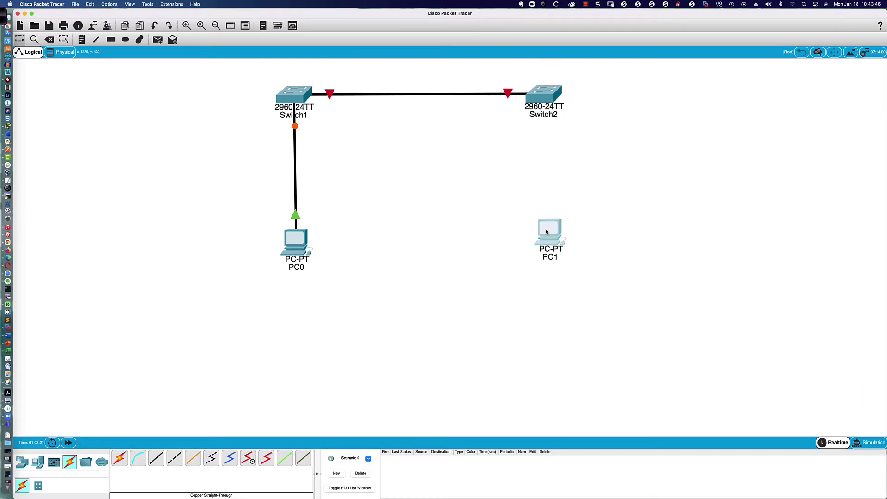
Cable PC1's FastEthernet0 to Switch2's FastEthernet0/18 and settle PC1 beneath Switch2.
left_click(156, 459)
left_click(554, 232)
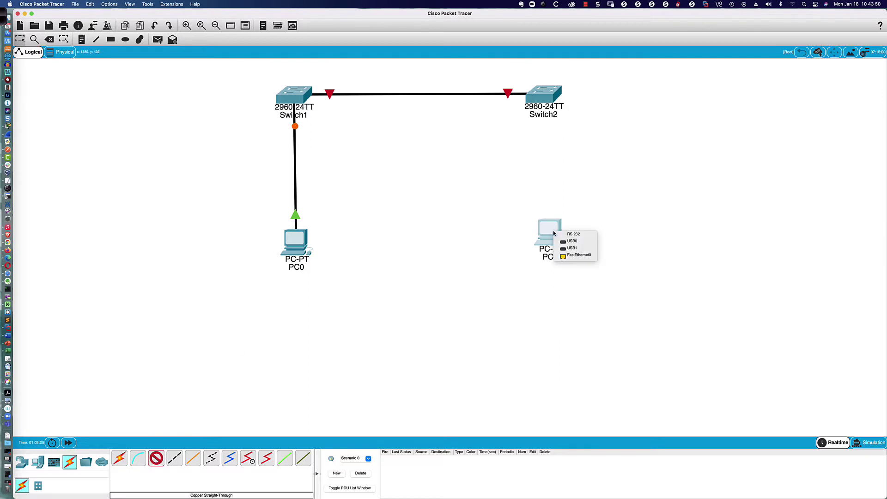
left_click(572, 256)
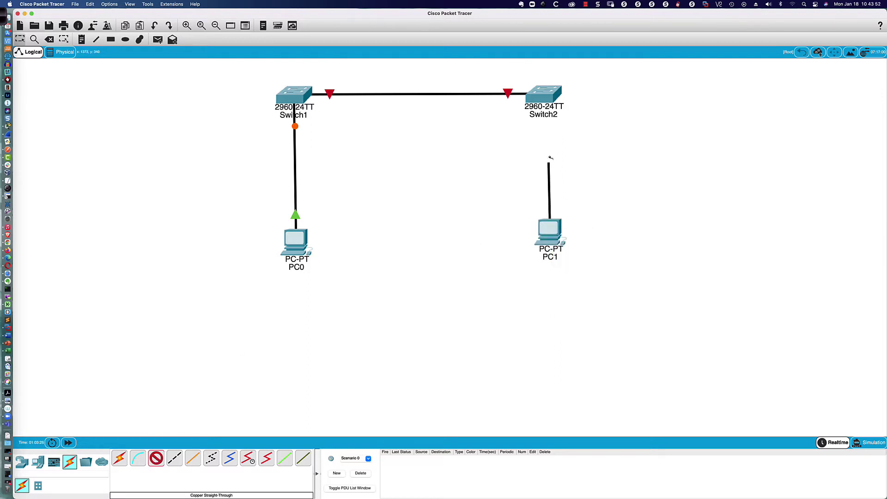
left_click(545, 96)
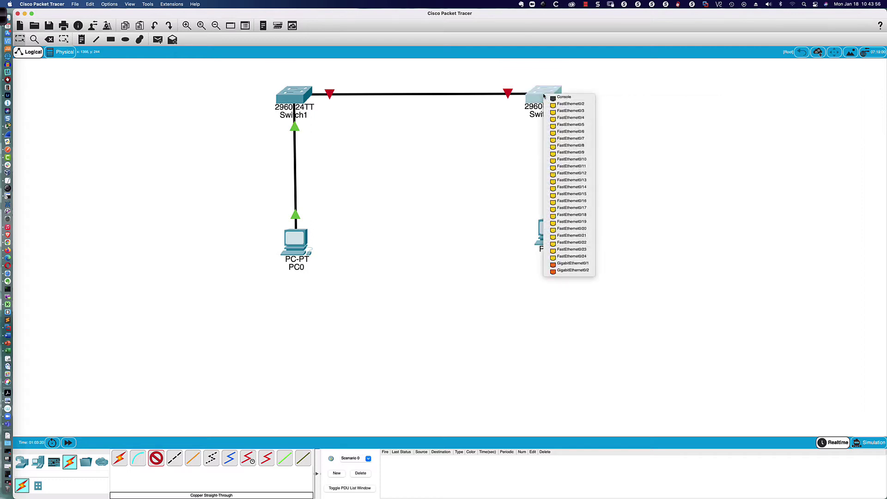
left_click(572, 215)
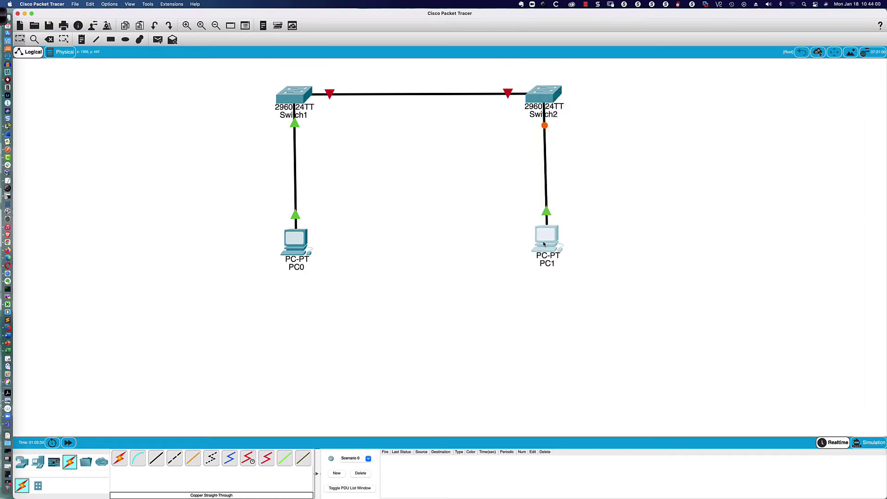
left_click_drag(544, 244, 544, 246)
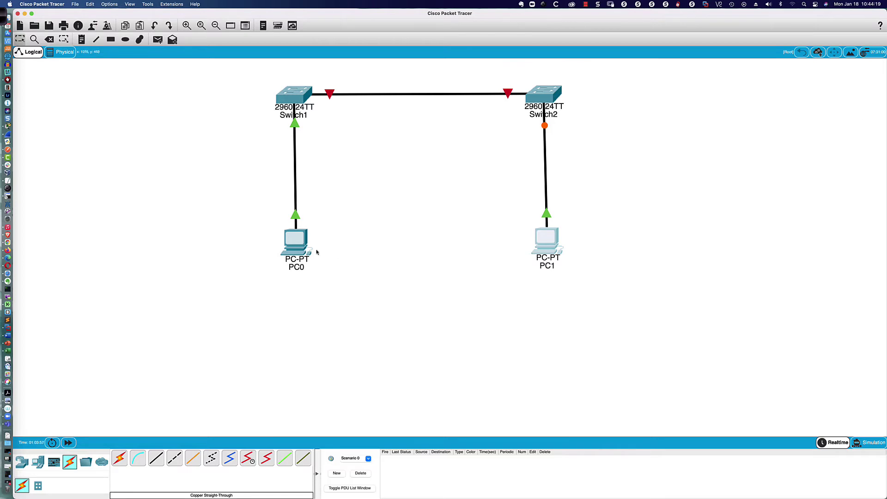
Change PC0's display name to PC-A in Config and show its FastEthernet0 settings.
left_click(300, 246)
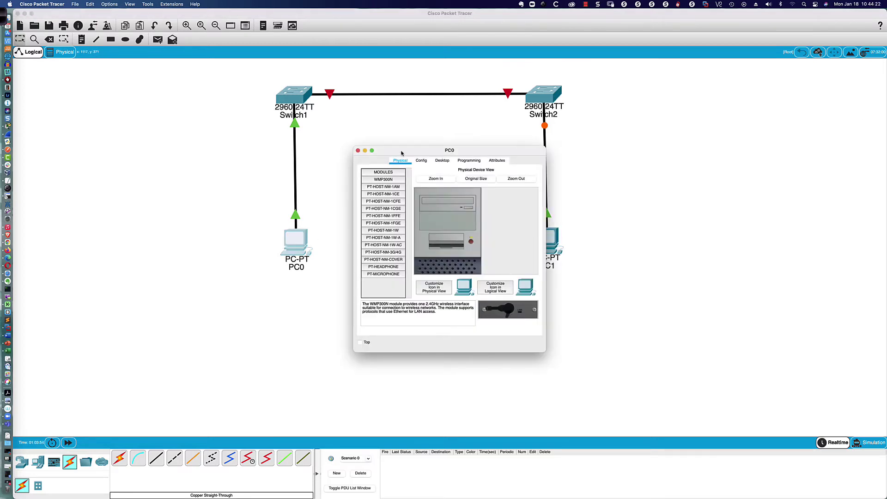
left_click_drag(482, 150, 141, 283)
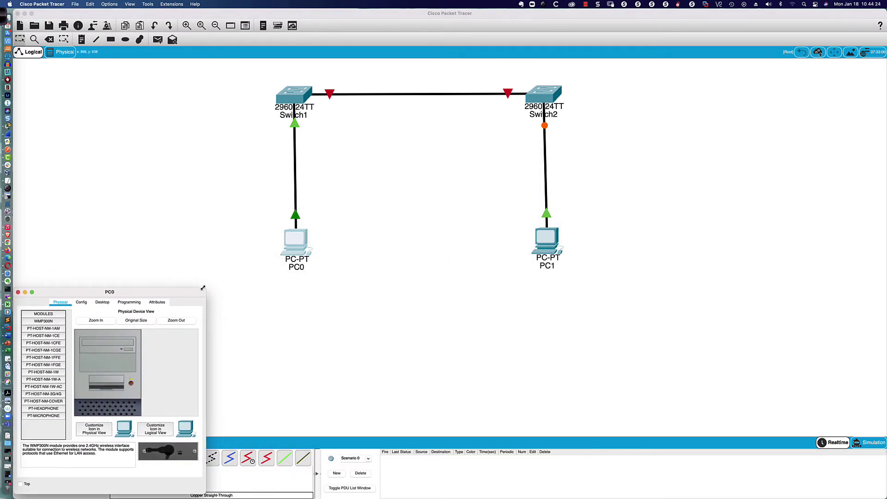
left_click_drag(204, 289, 466, 279)
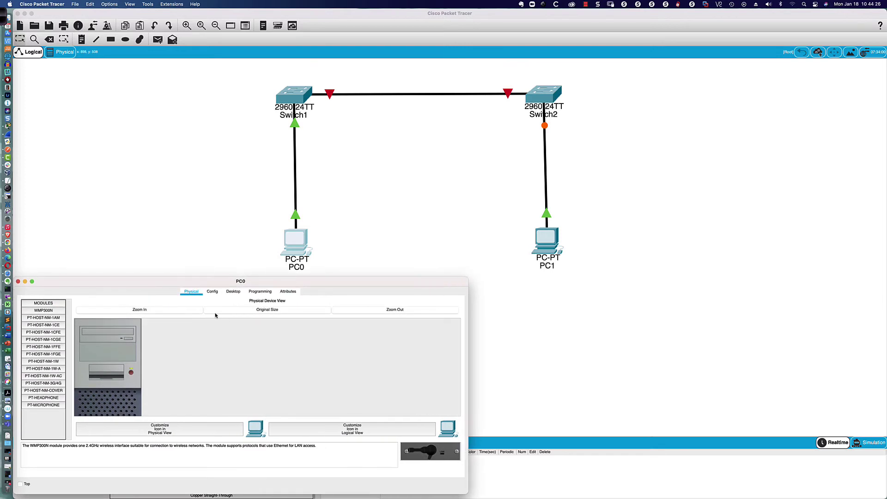
left_click(212, 292)
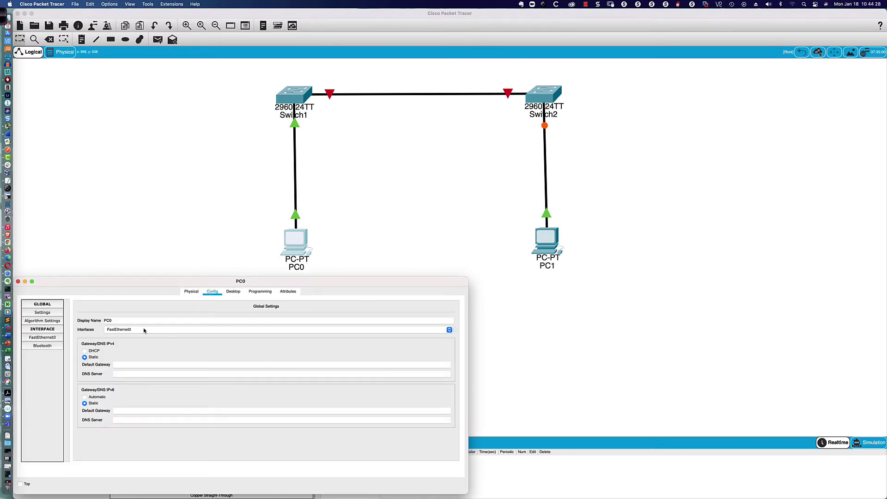
double_click(114, 321)
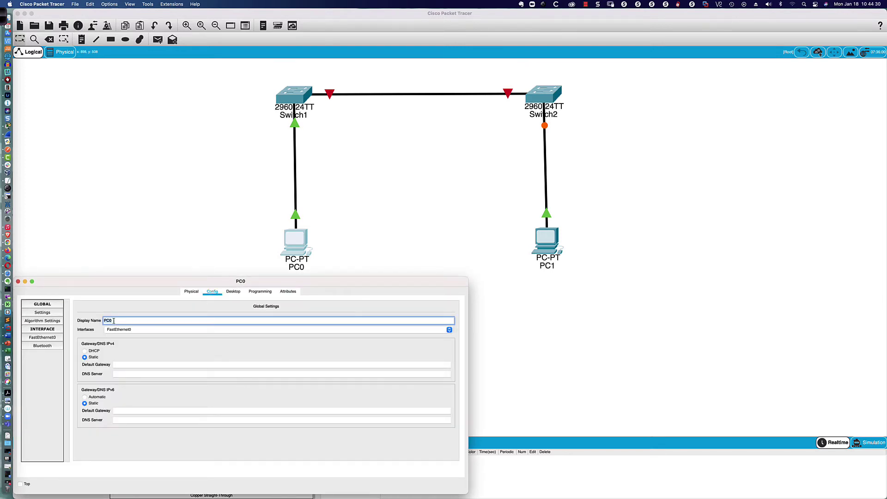
type("PC-A")
left_click(40, 339)
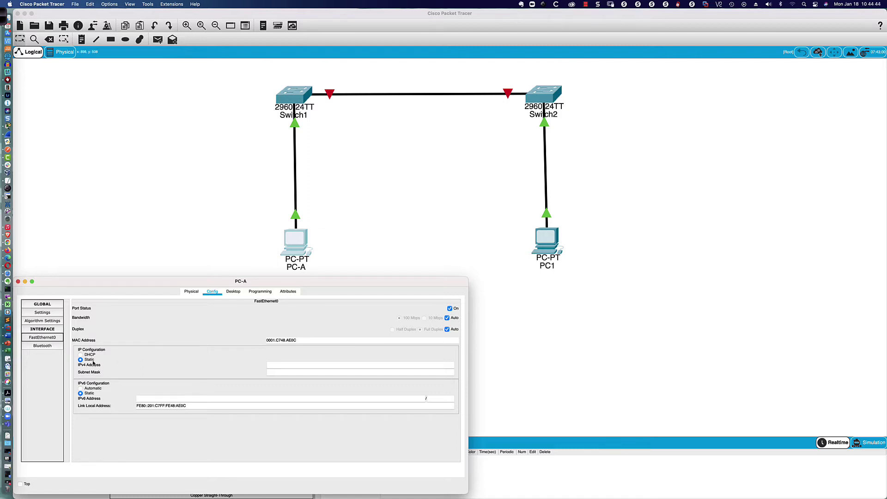
Give PC-A IPv4 192.168.1.10 with mask 255.255.255.0, then show its Desktop applications.
left_click(280, 365)
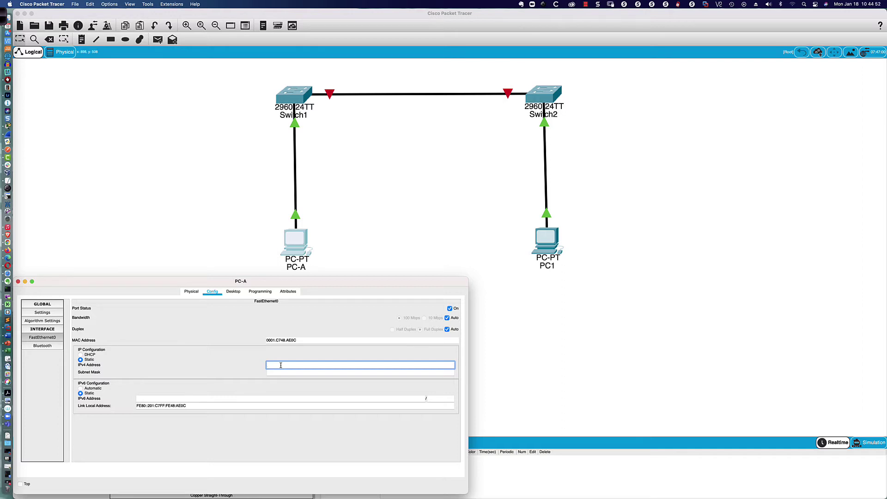
type("192.1")
key("BackSpace")
key("Tab")
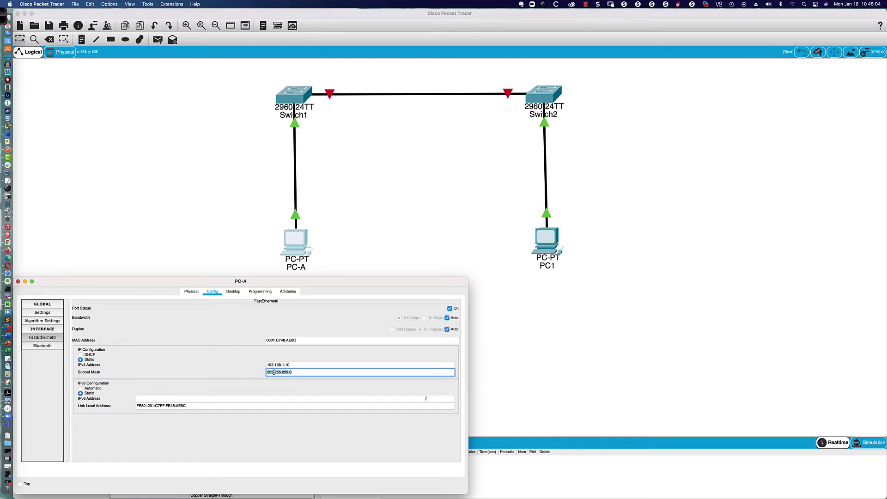
left_click(295, 372)
left_click(293, 366)
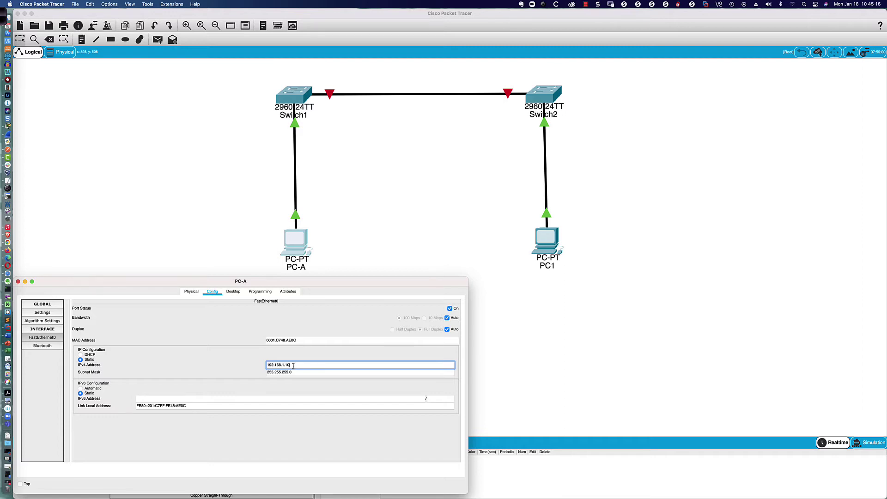
left_click(295, 373)
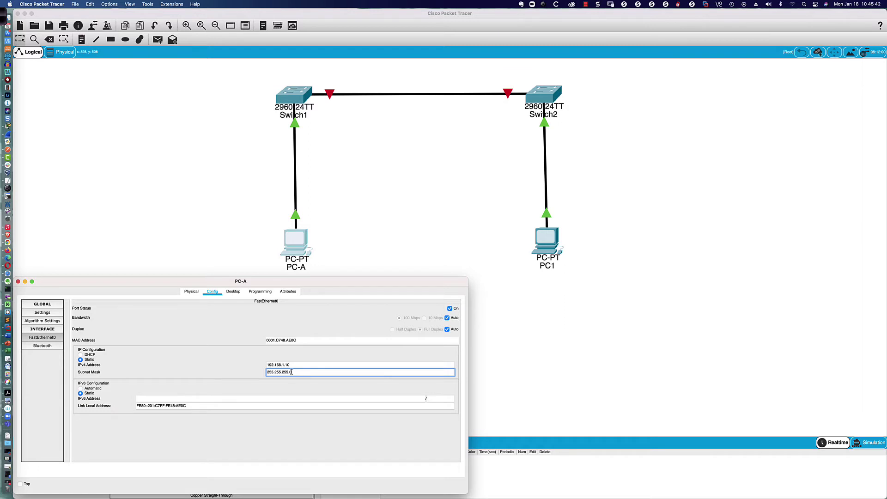
left_click(237, 292)
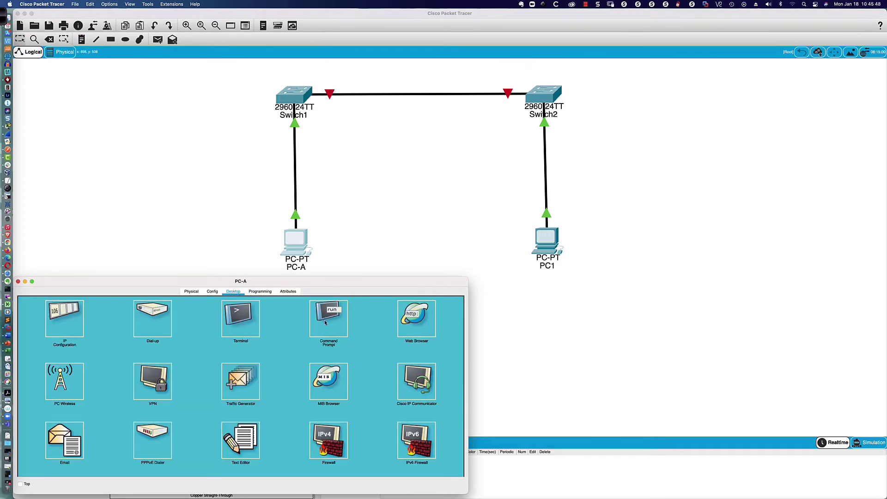
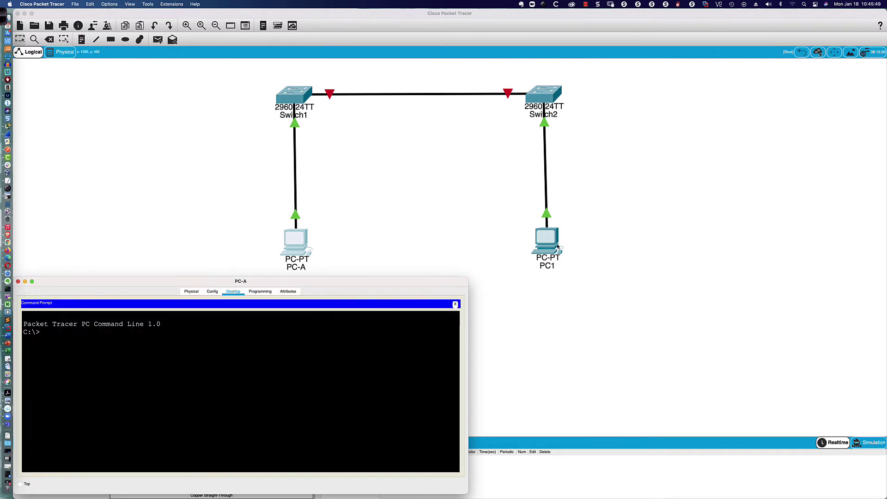
Change Switch1's display name to S1.
left_click(294, 97)
left_click(295, 98)
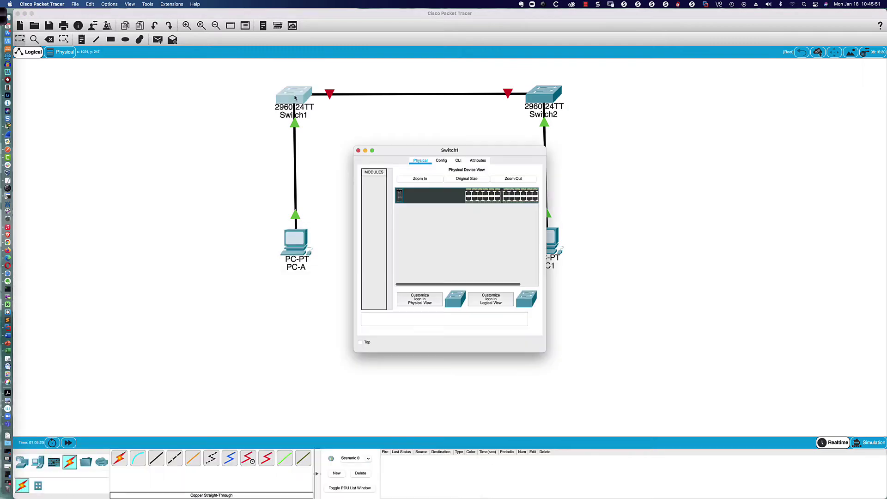
left_click(442, 160)
double_click(468, 190)
type("S!")
key("BackSpace")
type("1")
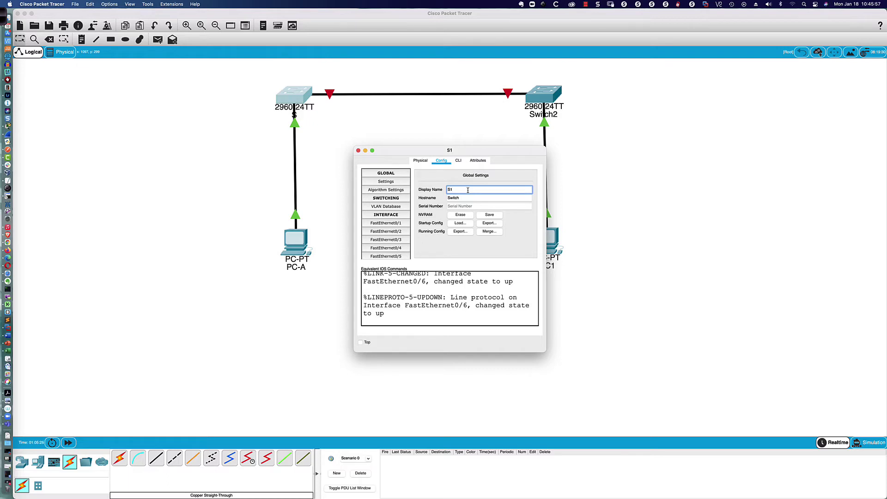
Open S1's CLI and move and enlarge its window below the topology.
left_click(459, 161)
left_click_drag(463, 153, 360, 299)
left_click_drag(442, 292, 736, 272)
left_click_drag(252, 272, 152, 275)
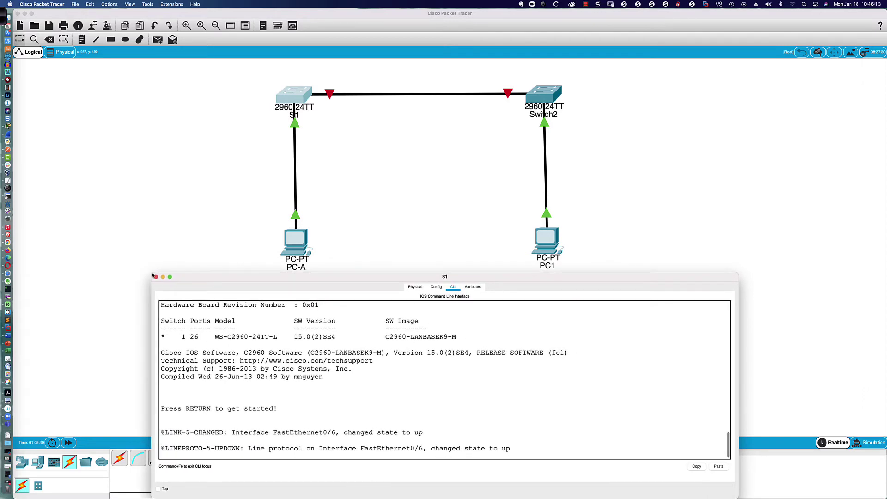
Rename Switch2 to S2 and open its widened CLI window below the topology.
left_click(544, 95)
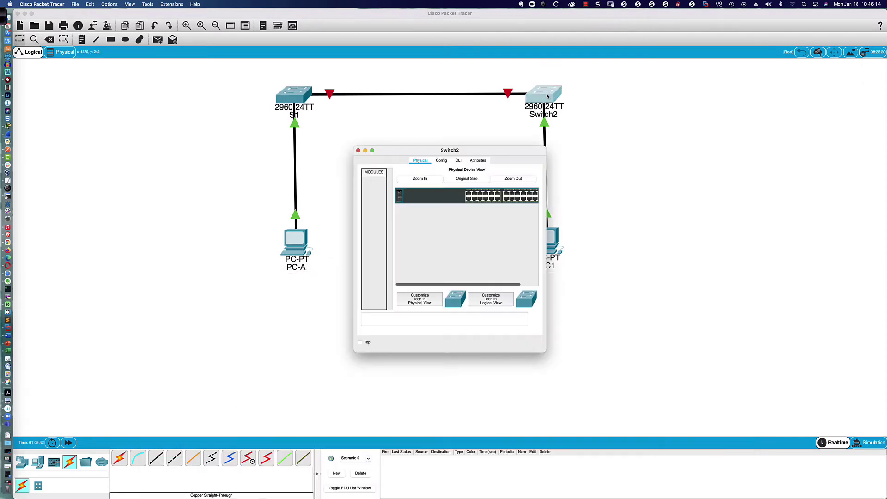
left_click(441, 160)
double_click(463, 190)
type("S2")
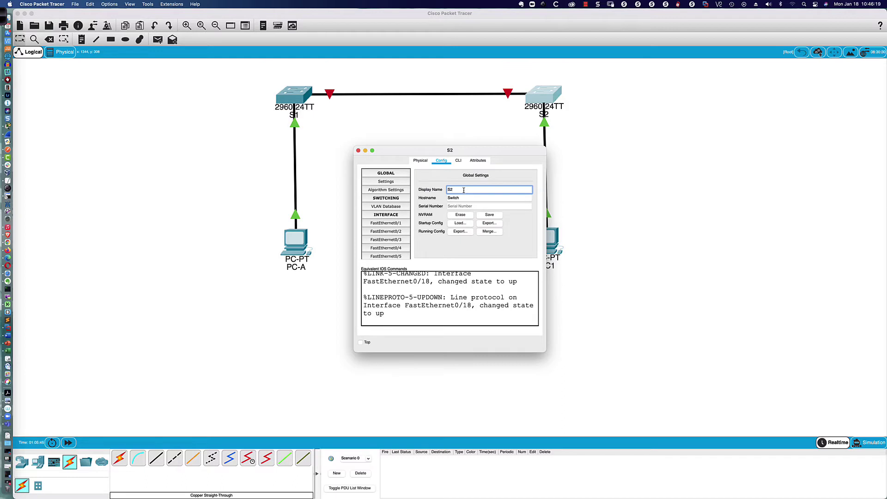
left_click(459, 160)
left_click_drag(458, 151, 305, 298)
left_click_drag(398, 295, 651, 278)
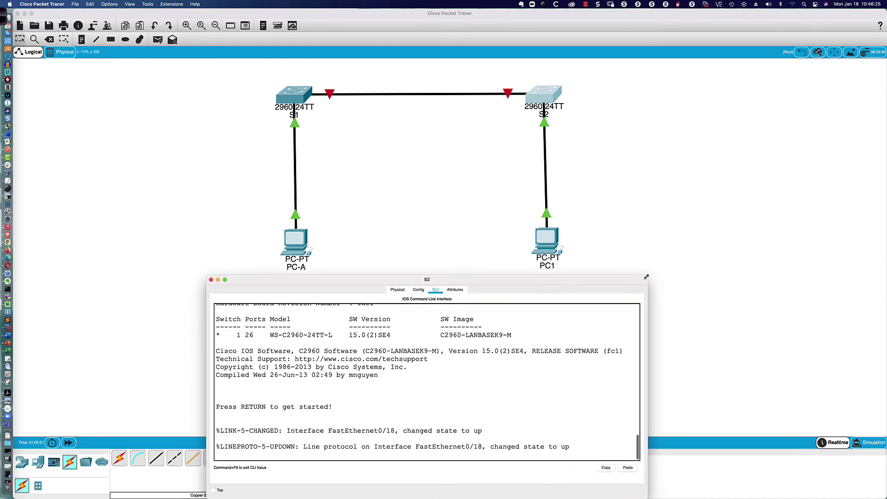
Rename PC1 to PC-B and set FastEthernet0 to 192.168.1.11 with mask 255.255.255.0.
left_click(550, 242)
left_click(550, 242)
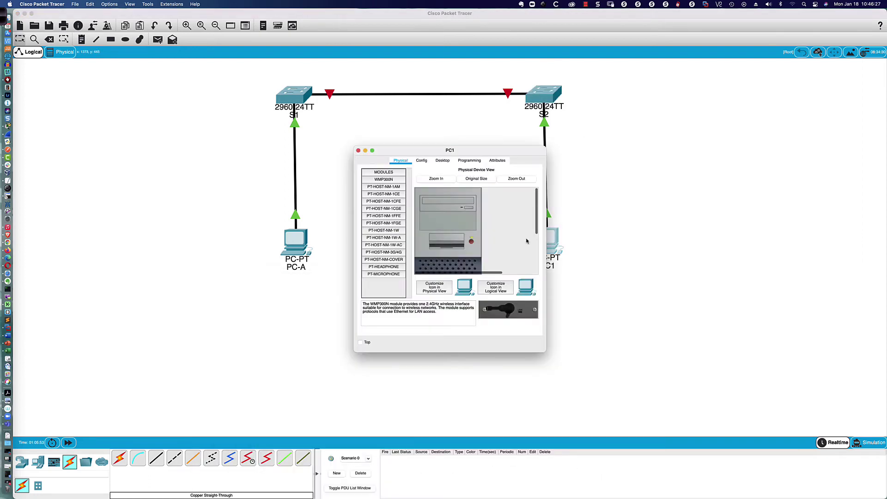
left_click(422, 160)
double_click(461, 189)
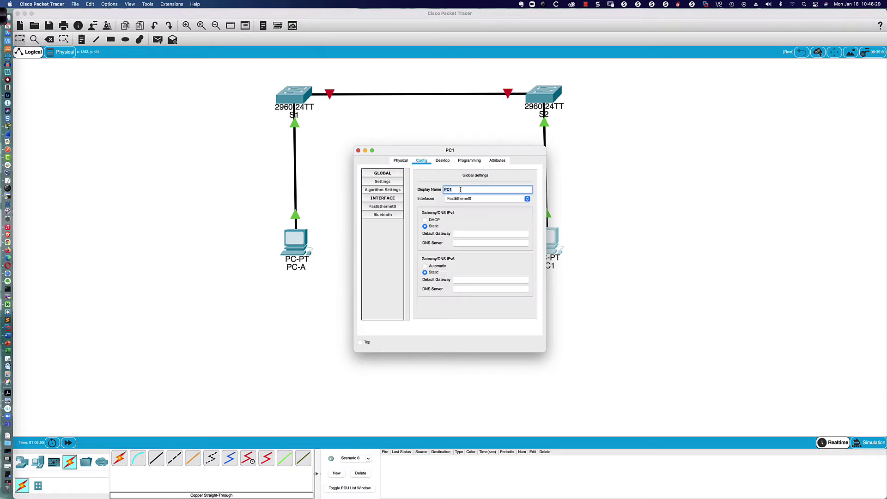
type("PC-B")
left_click(383, 206)
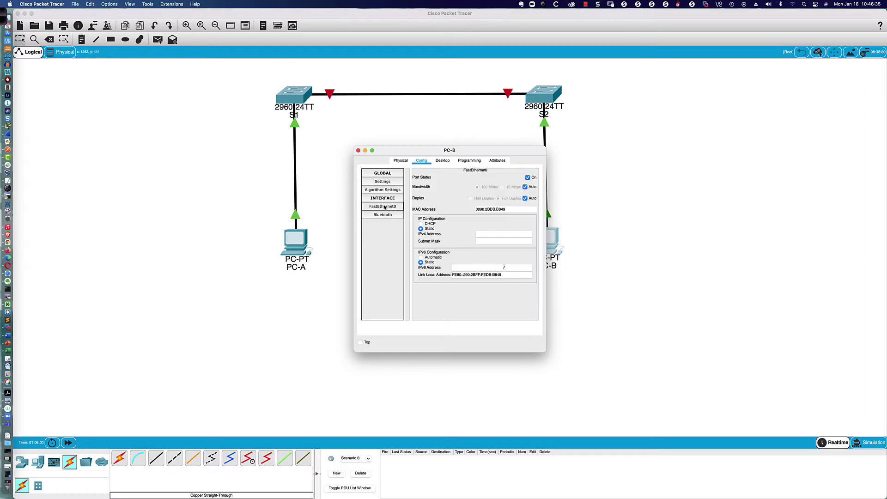
left_click(490, 234)
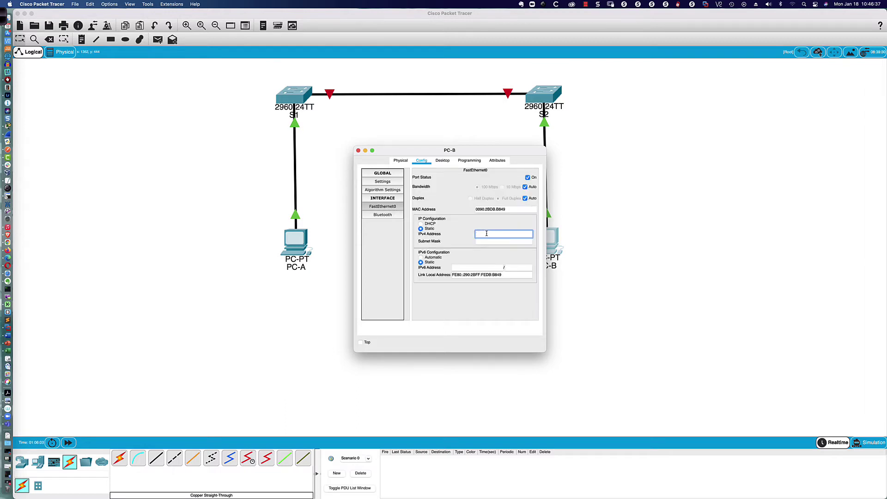
type("192.168.1.11")
key("Tab")
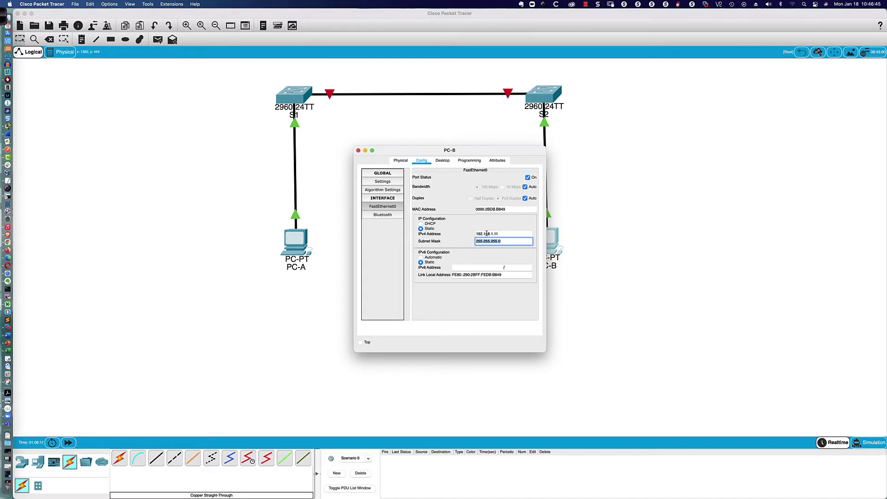
Launch PC-B's Command Prompt and move its window below the topology.
left_click(442, 161)
left_click(512, 185)
left_click_drag(517, 150, 646, 279)
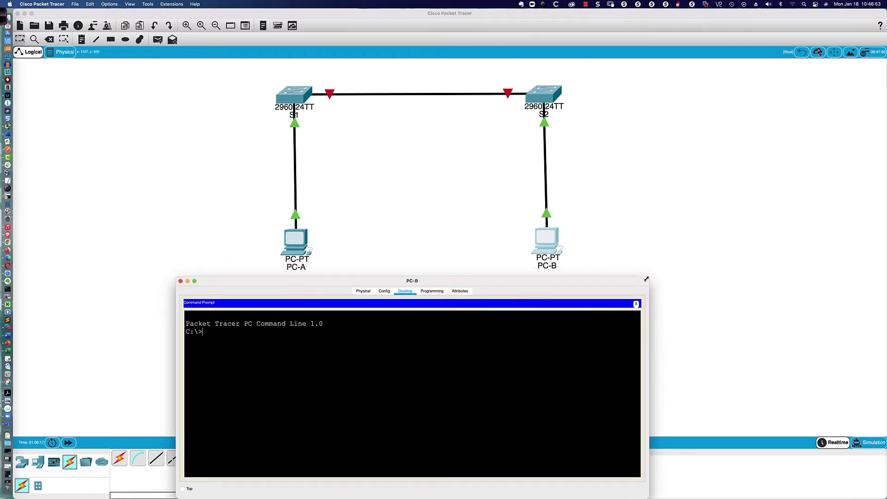
Centre PC-A's command prompt window, then bring up S1's CLI.
left_click(295, 241)
left_click_drag(277, 283, 451, 285)
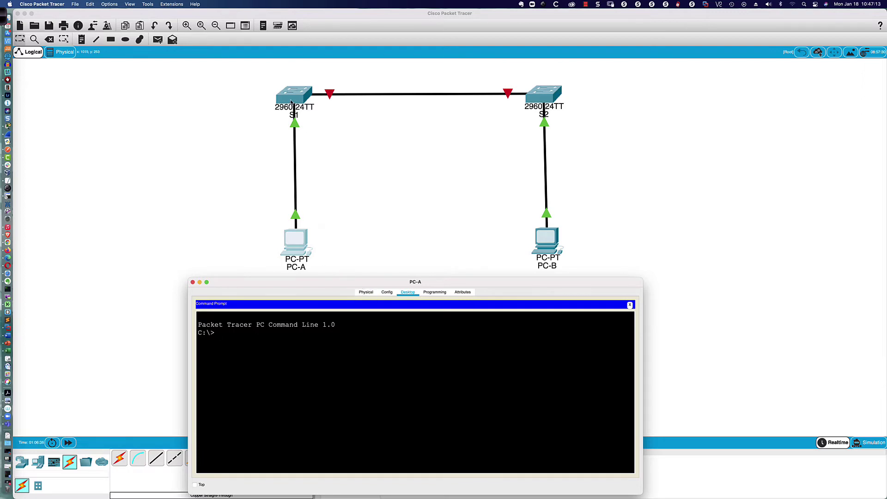
left_click(291, 102)
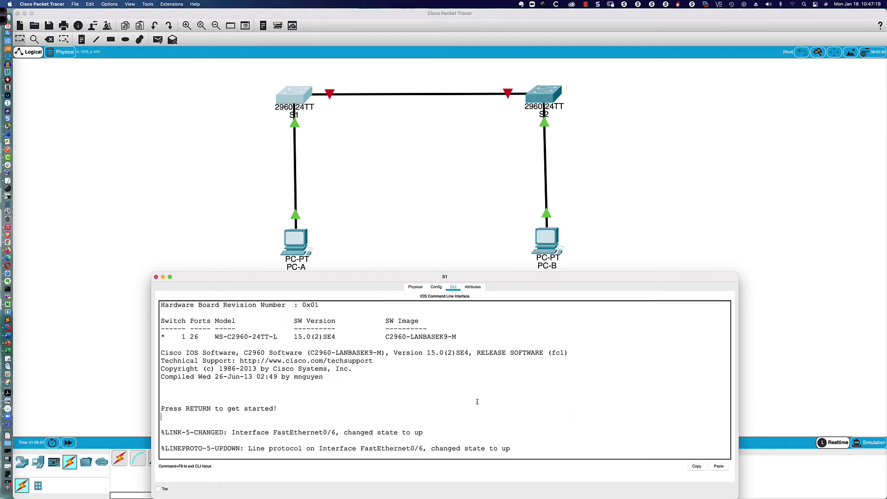
On S1 run 'en' and 'dir', highlighting the 2960-lanbasek9-mz.150-2.SE4.bin image in flash.
left_click_drag(294, 338, 337, 338)
left_click(559, 452)
key("Return")
key("Return")
key("Return")
key("Return")
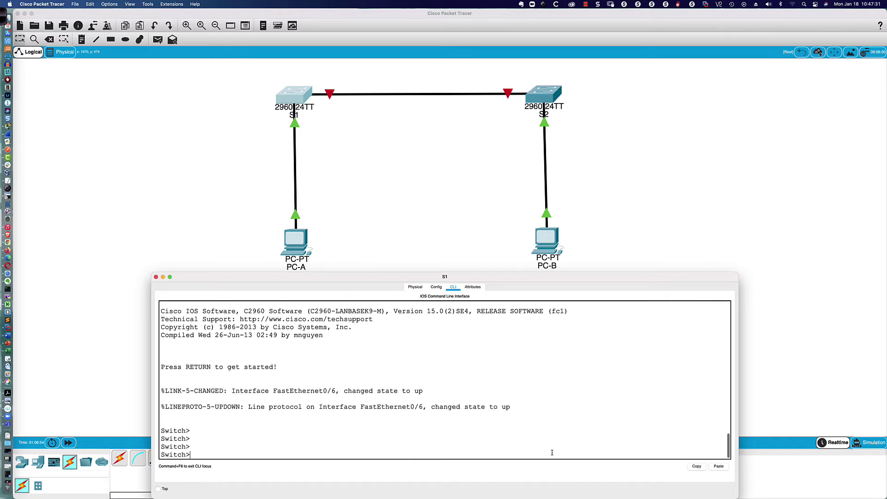
type("en")
key("Return")
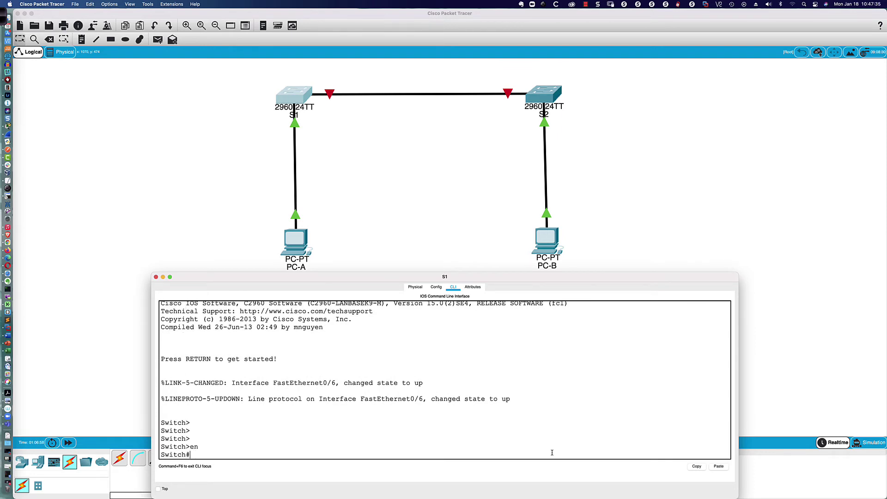
type("dir")
key("Return")
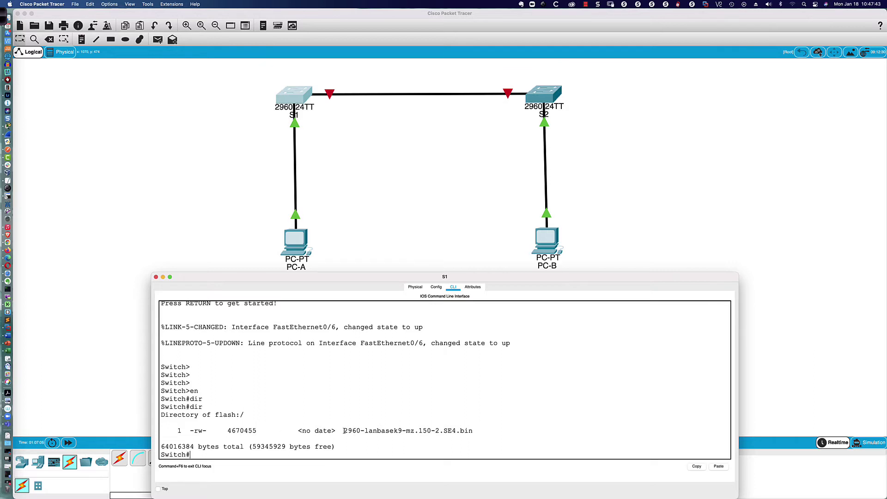
left_click_drag(473, 431, 342, 429)
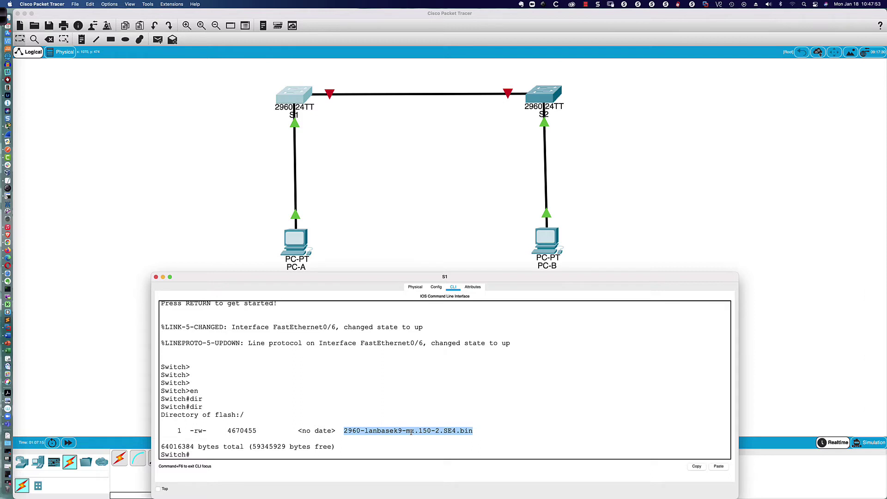
Enter 'configure terminal' on S1 and run 'no ip domain-lookup'.
left_click(340, 456)
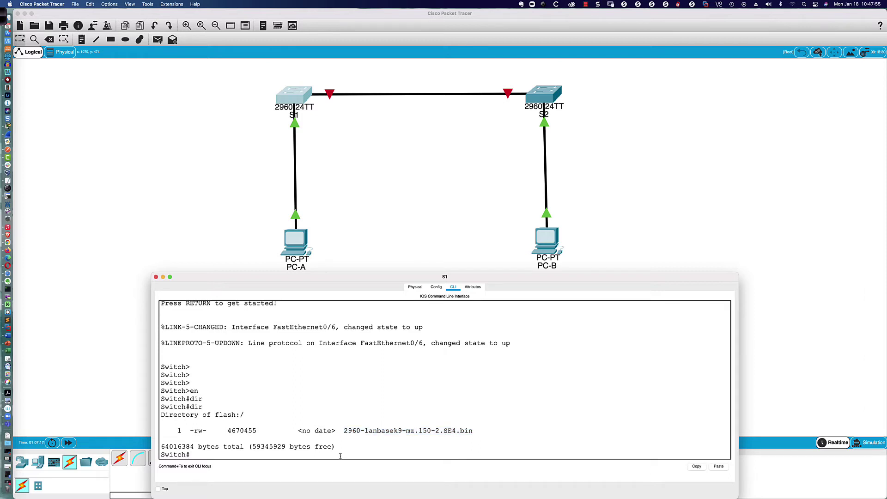
type("conf t")
key("Tab")
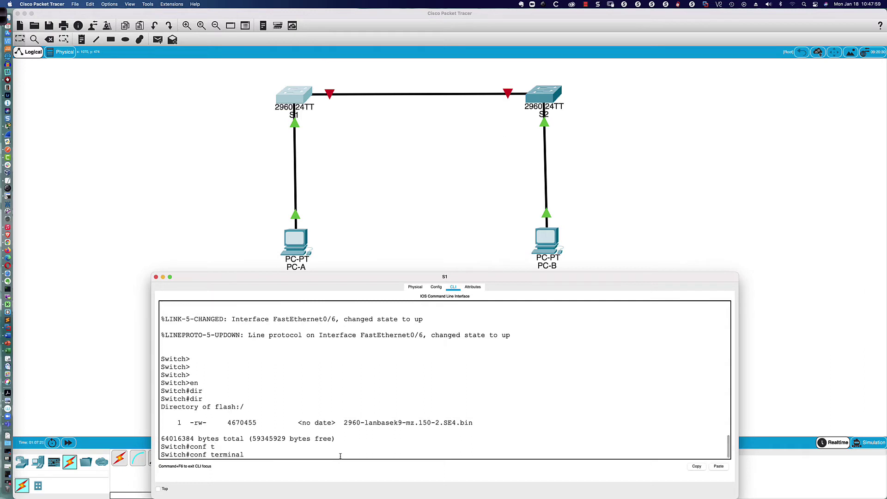
key("Return")
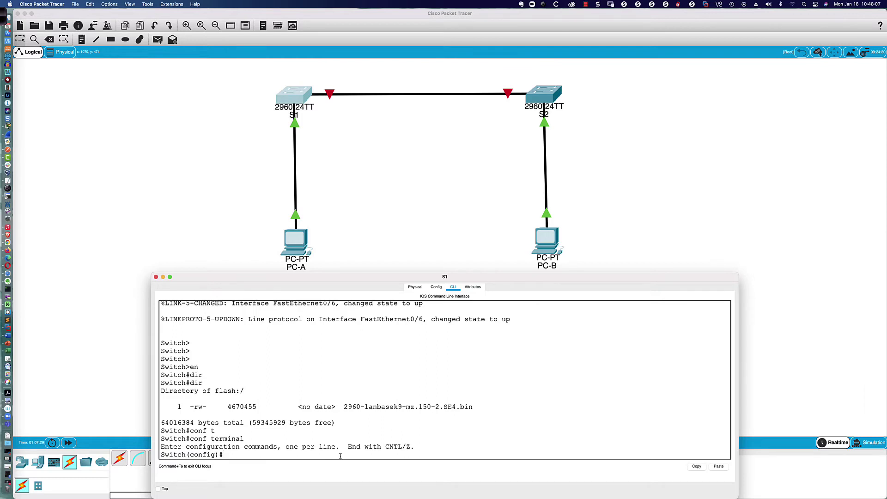
type("no ip domain?")
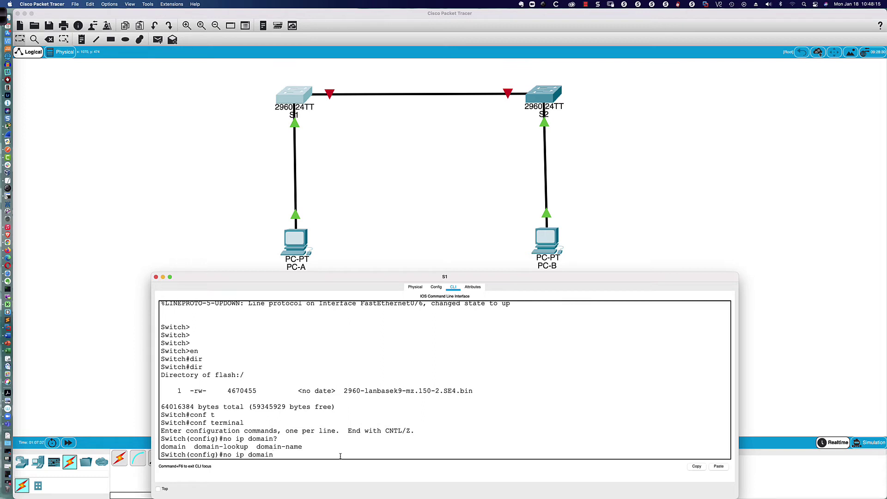
type(" ?")
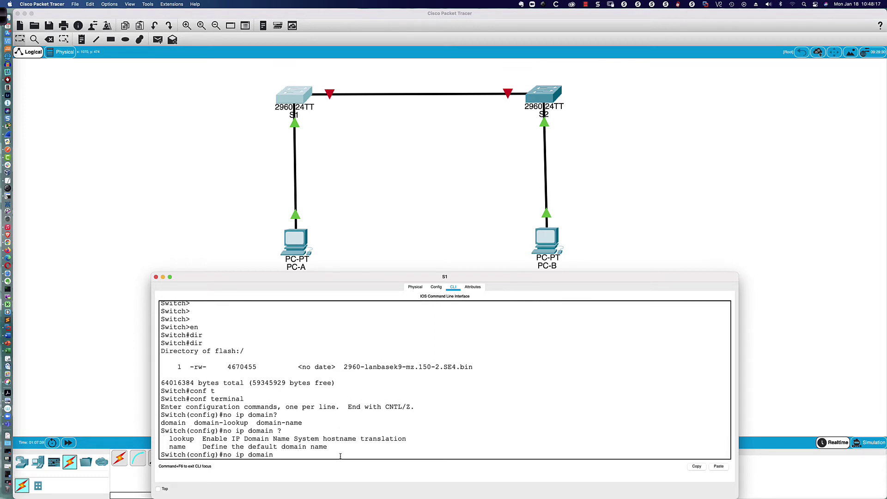
type("-lo")
key("Tab")
key("Return")
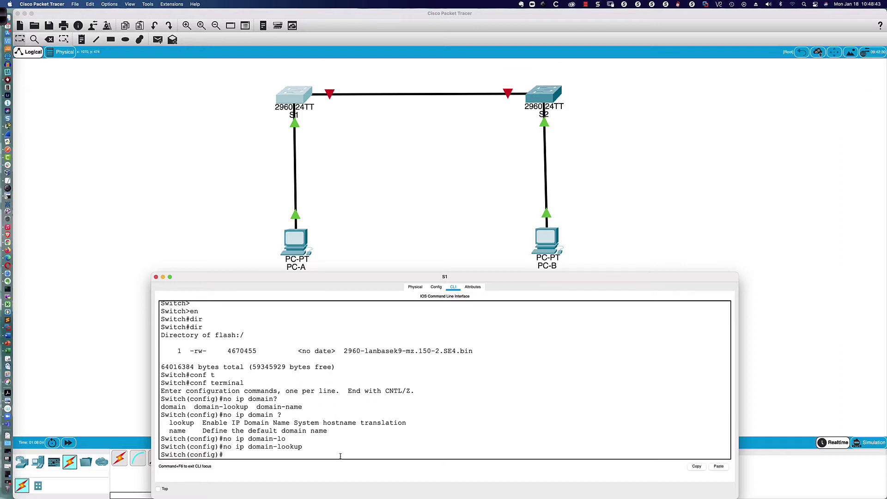
Enable S2 and enter the unknown word 'kdkd' to trigger a slow DNS lookup.
left_click(544, 94)
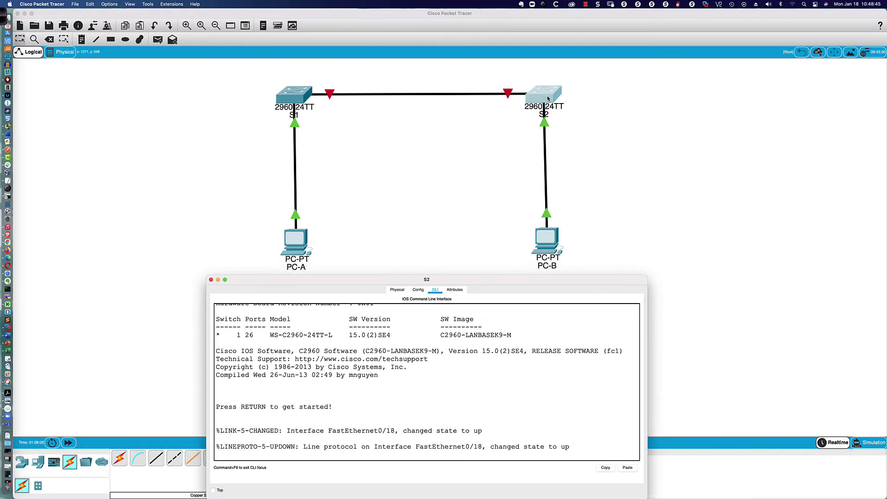
key("Return")
key("Return")
key("Return")
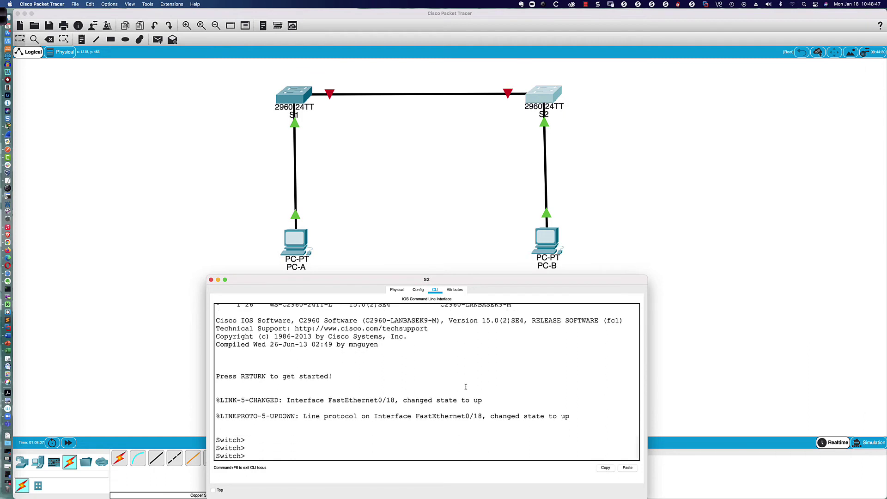
type("en")
key("Tab")
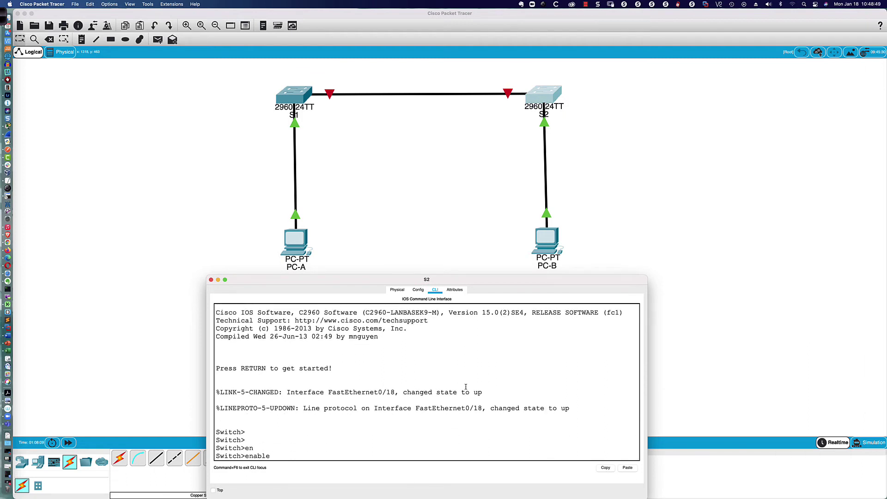
key("Return")
type("kdkd")
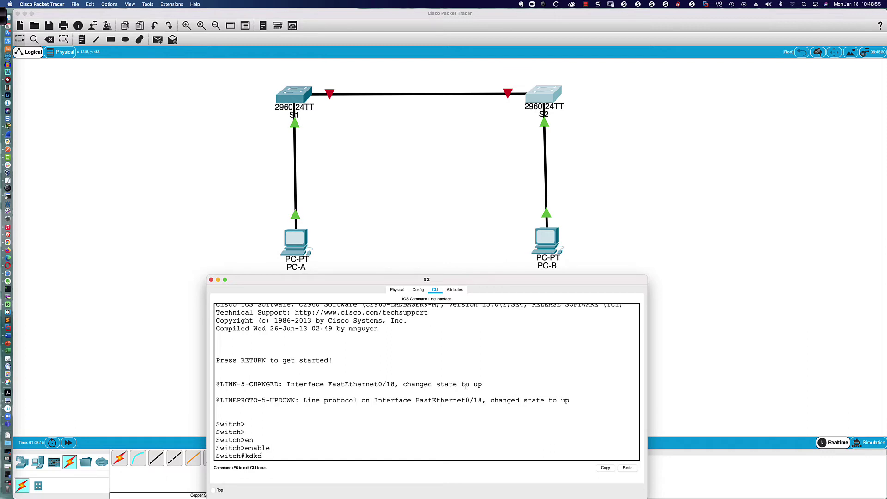
key("Return")
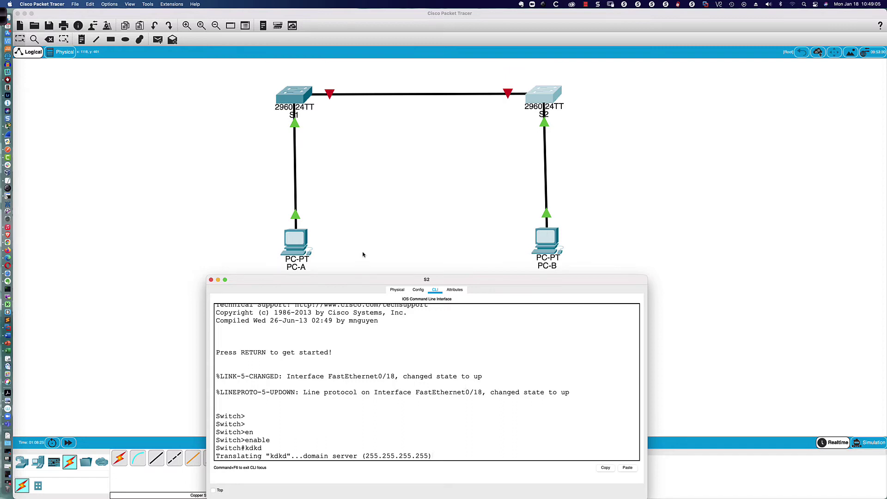
left_click(294, 98)
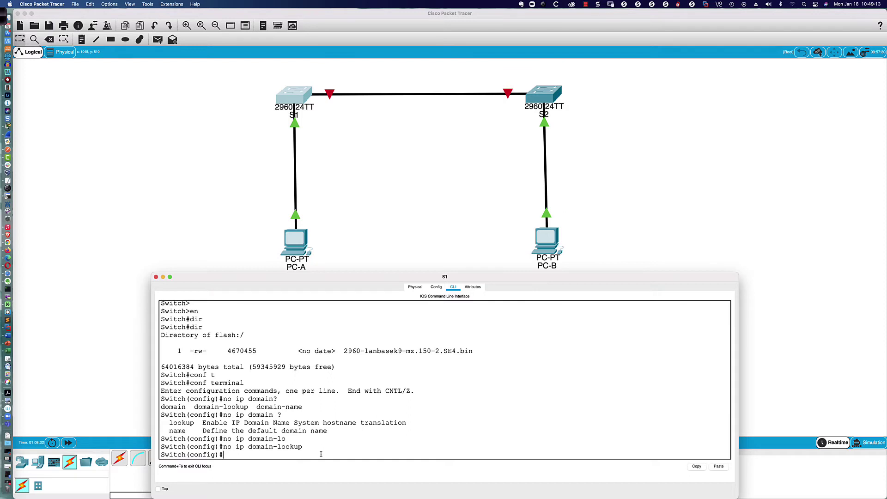
Set an enable secret password on S1 and begin the 'line con 0' command.
type("en")
key("Tab")
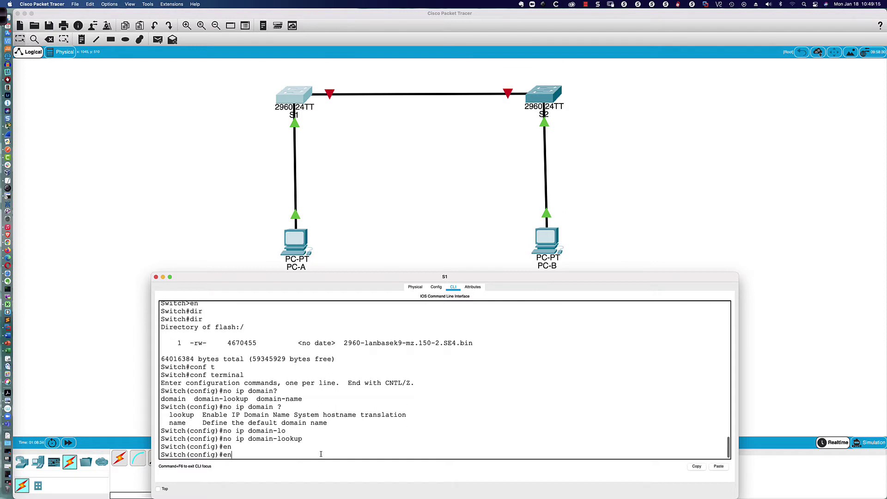
key("Tab")
type("a")
key("Tab")
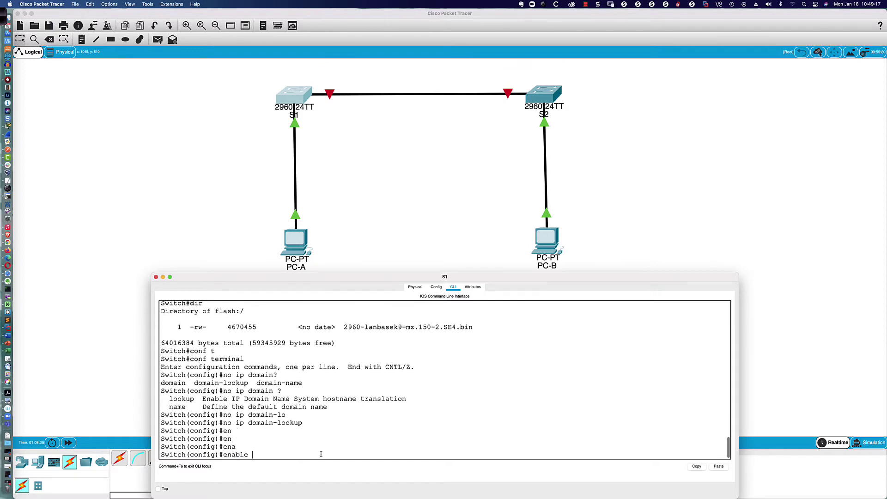
type("?")
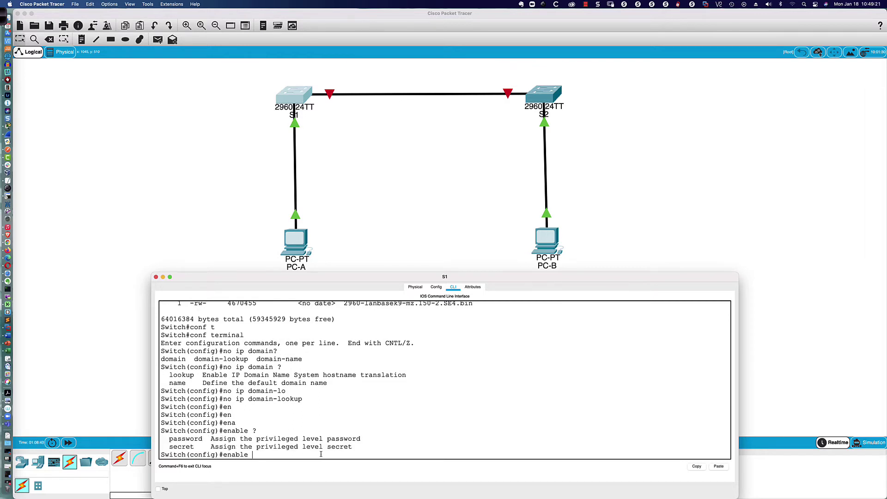
type("sec")
key("Tab")
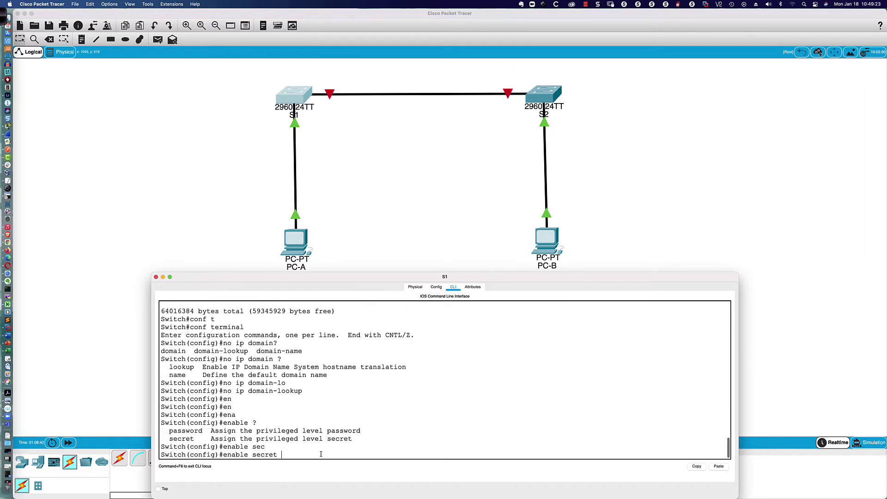
type("class")
key("Return")
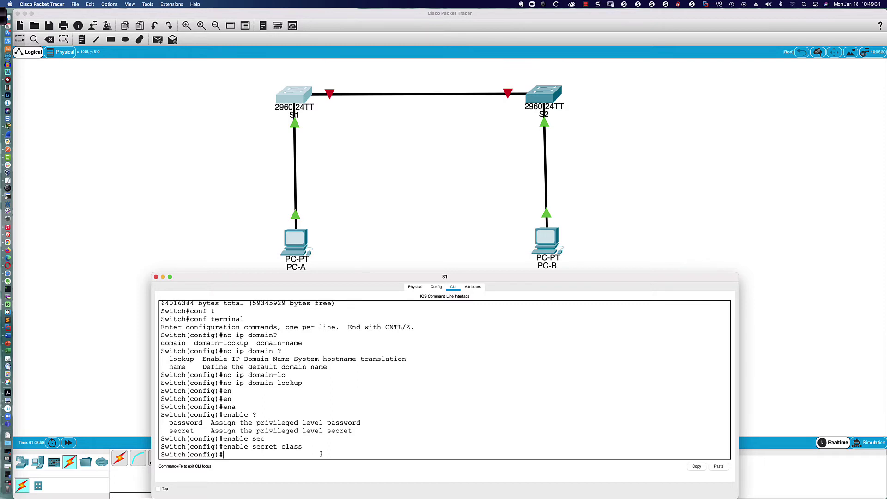
type("line con 0")
Enter console line 0 on S1 and set its password.
key("Return")
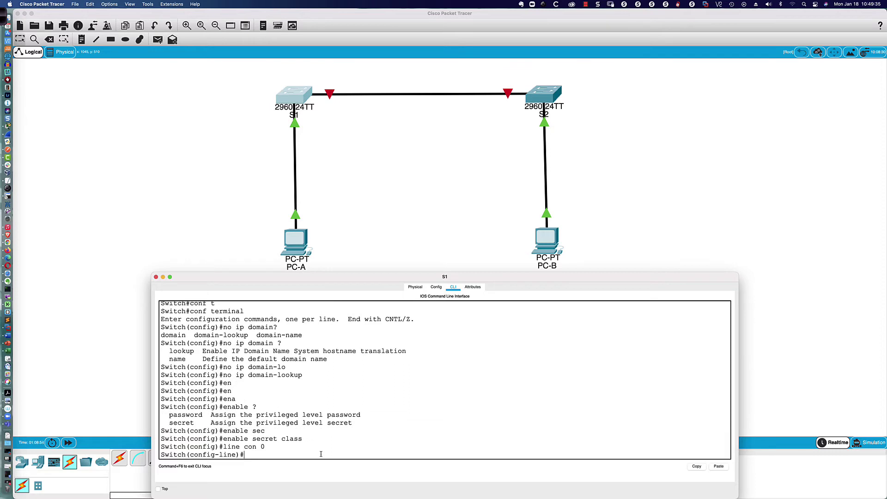
type("pas")
key("Tab")
type("cisco")
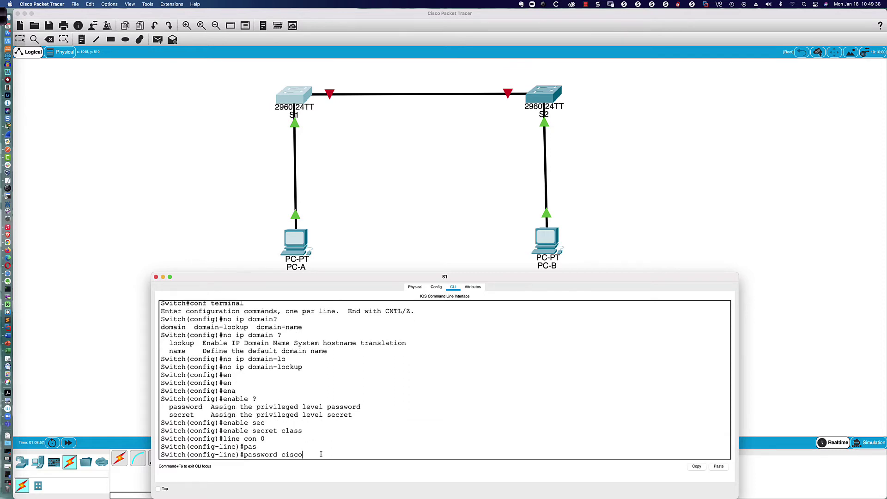
key("Return")
Discard the unfinished 'login' command and enter 'do sh run'.
type("login")
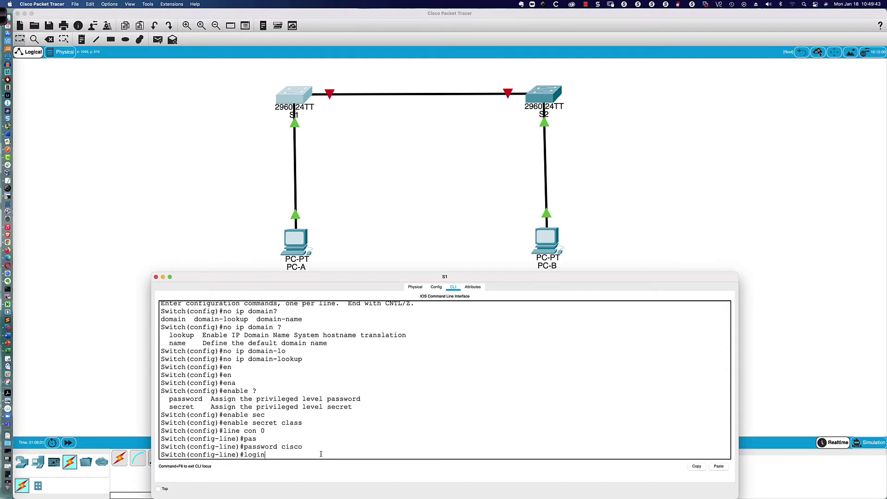
key("BackSpace")
key("BackSpace")
key("BackSpace")
key("BackSpace")
key("BackSpace")
type("do sh run")
key("BackSpace")
key("BackSpace")
key("BackSpace")
type("run")
Page through S1's running configuration, highlighting the line con 0 password and vty login lines.
key("Return")
key("space")
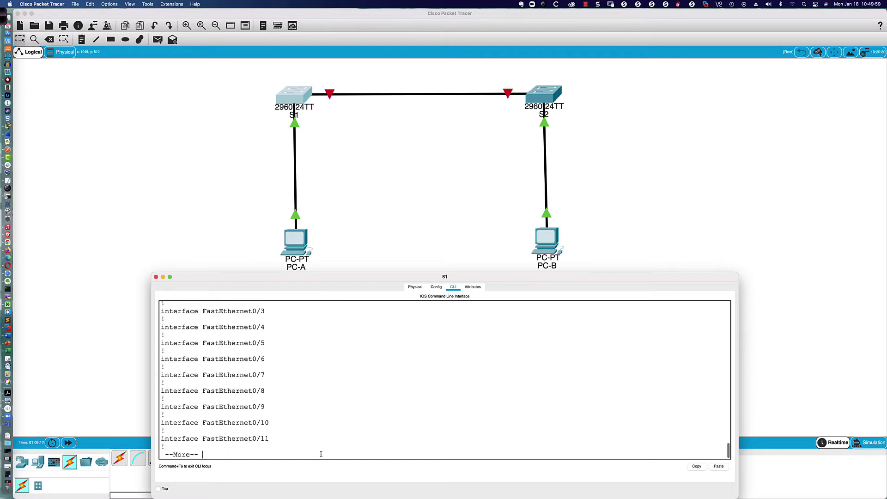
key("space")
key("space")
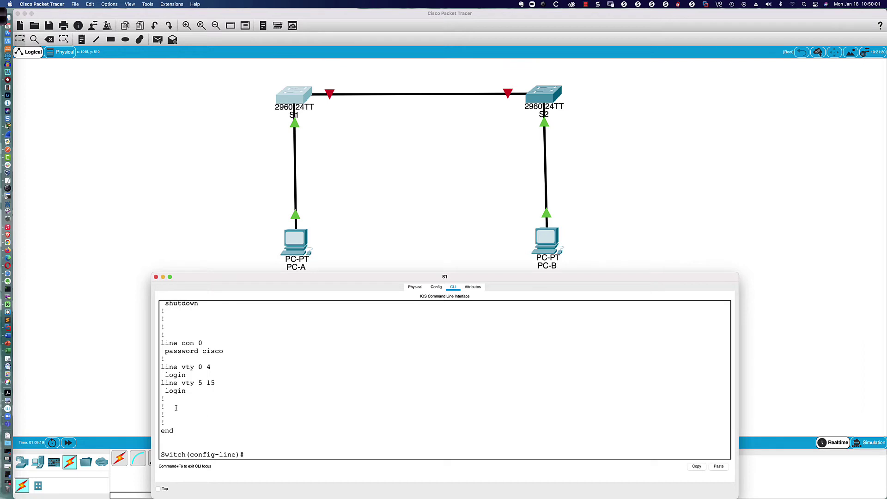
left_click_drag(161, 343, 225, 352)
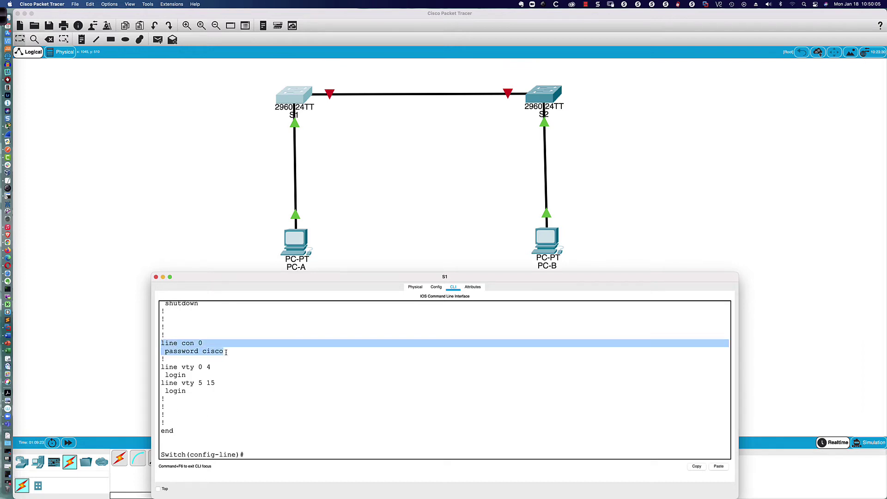
left_click_drag(165, 374, 187, 375)
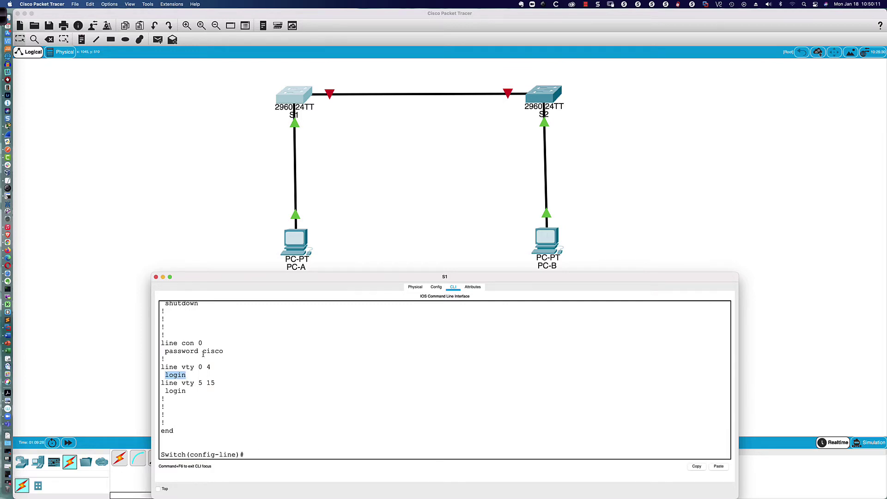
left_click(248, 455)
Switch between the S2 and S1 windows, ending with S1's output in front.
left_click(538, 98)
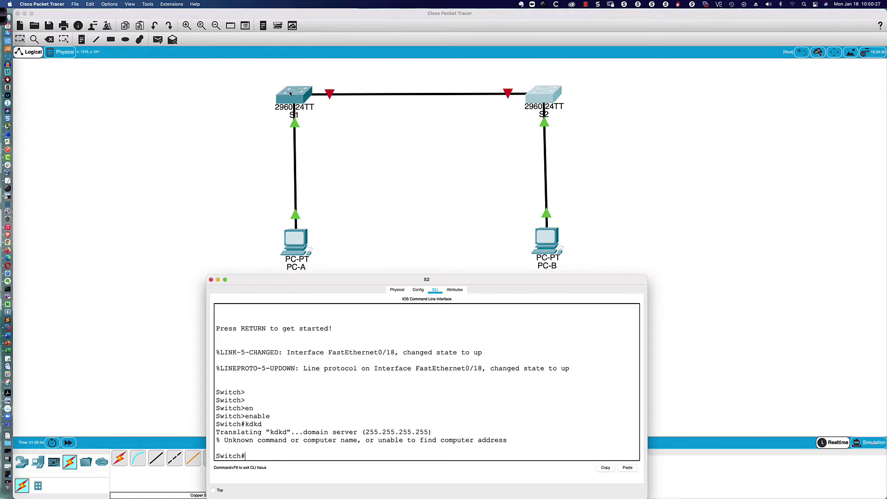
left_click(291, 96)
left_click(291, 95)
left_click(542, 95)
left_click(300, 98)
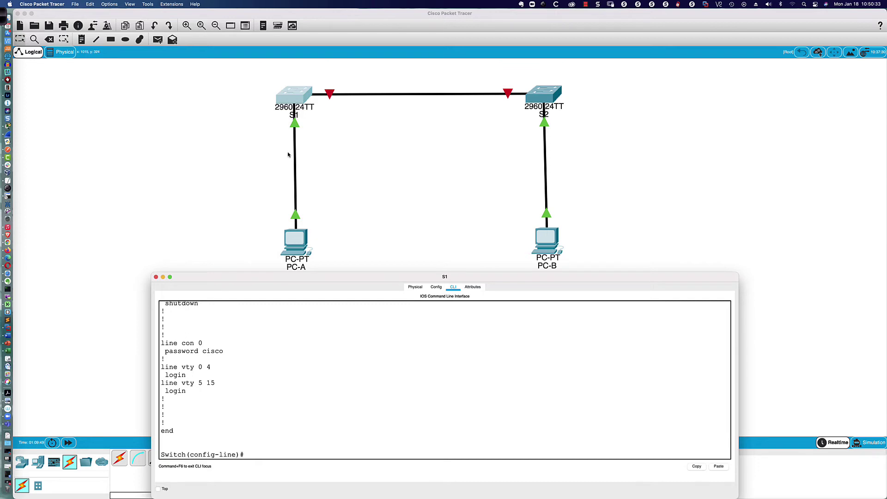
Connect a console cable from PC-A's RS 232 port to S1's Console port.
left_click(191, 186)
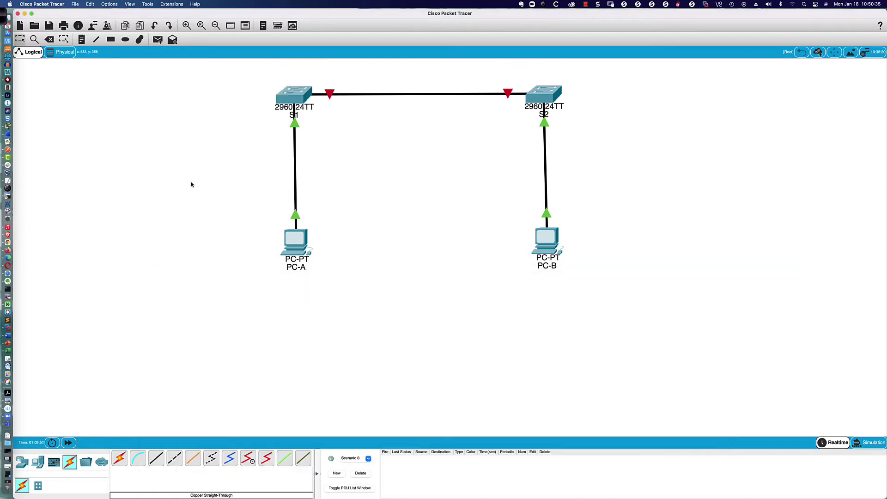
left_click(136, 462)
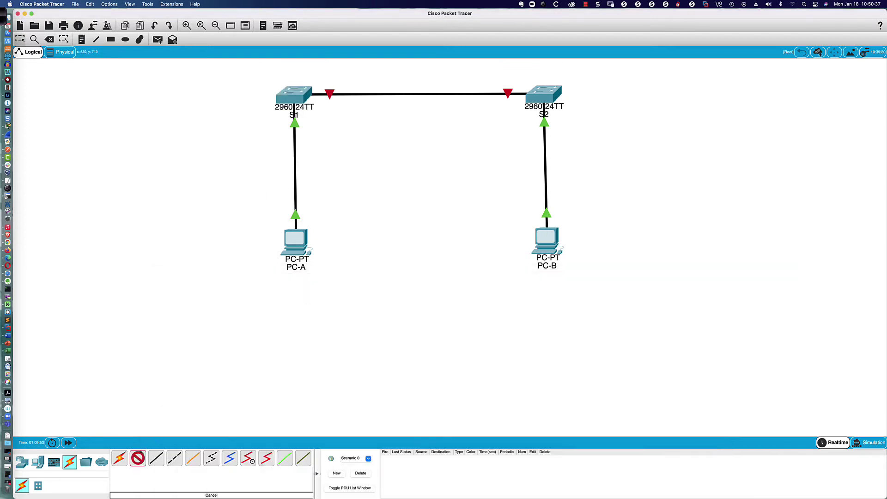
left_click(294, 242)
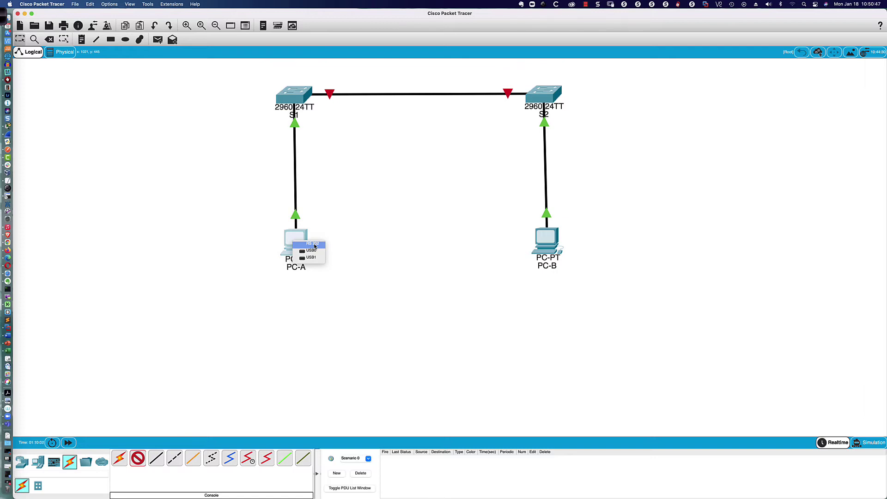
left_click(316, 245)
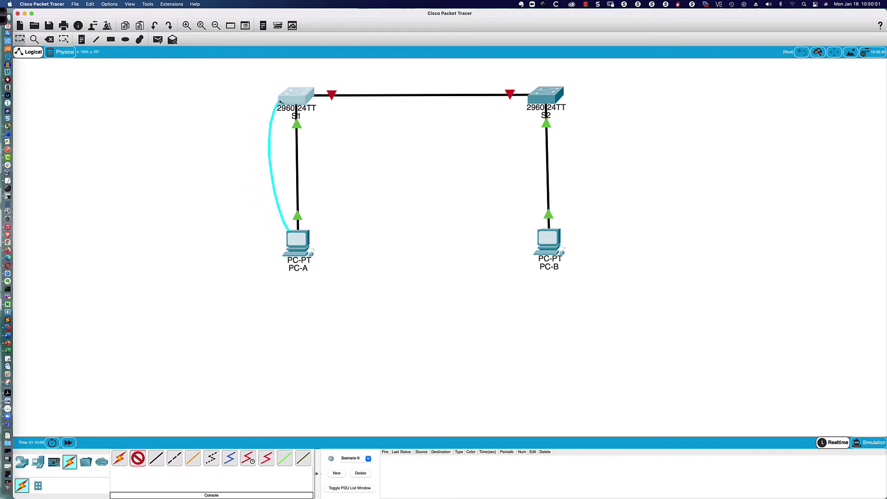
left_click(280, 101)
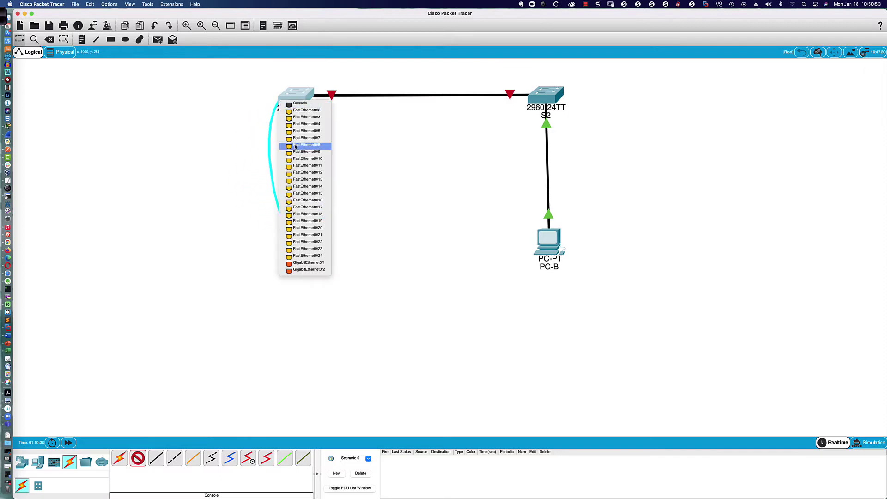
left_click(303, 104)
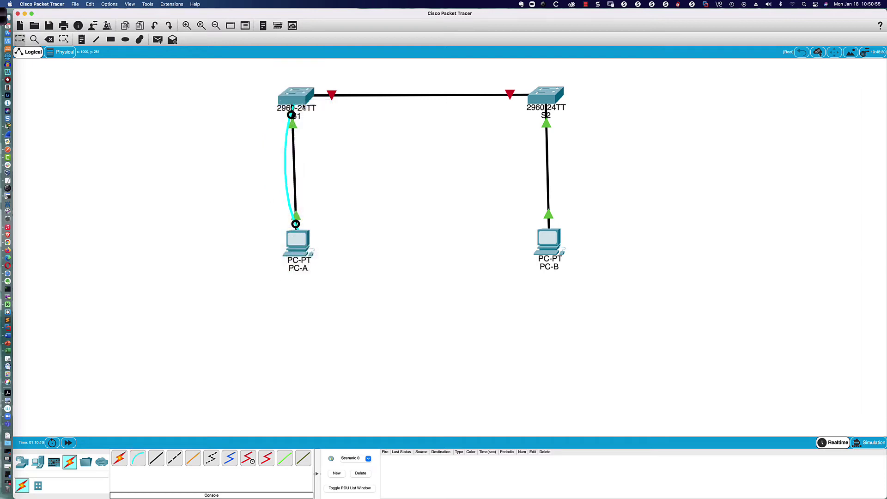
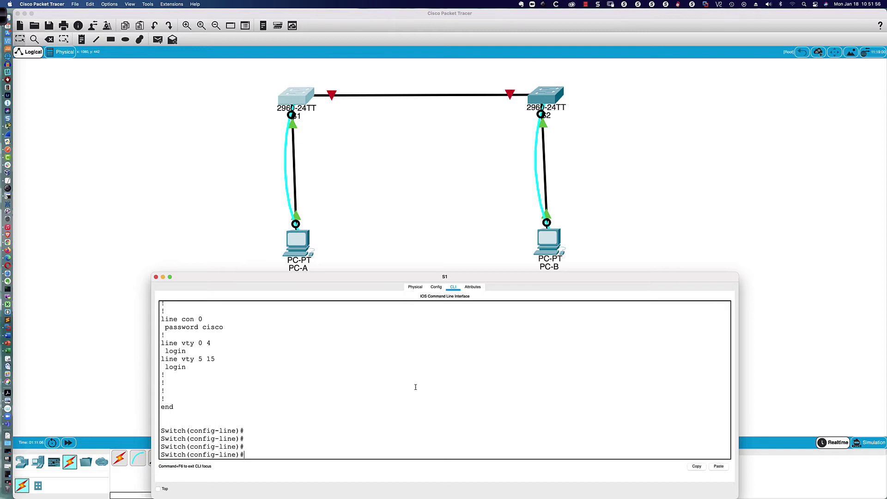
Enter logging synchronous on S1's console line using Tab completion.
type("og")
key("Tab")
type("g")
key("Tab")
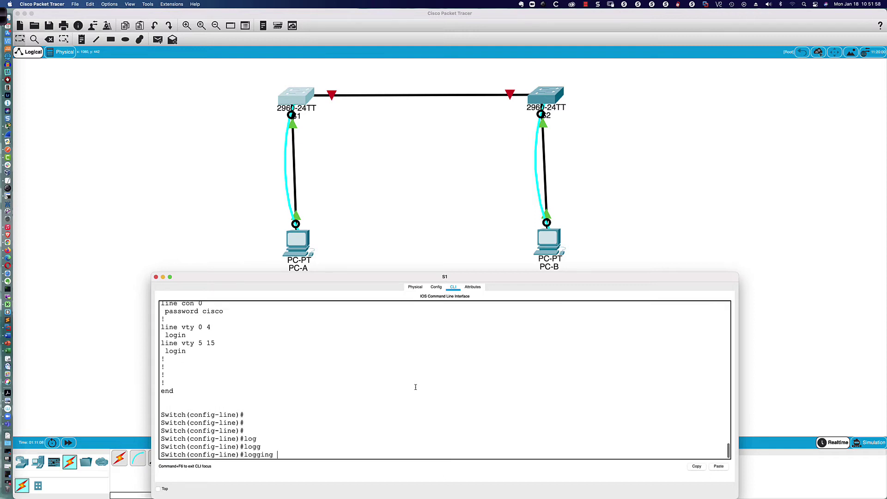
type("sy")
key("Tab")
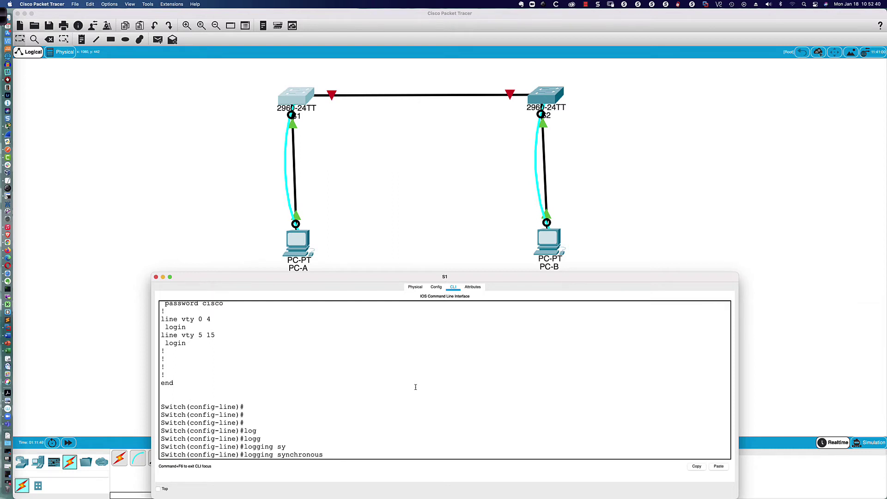
key("Return")
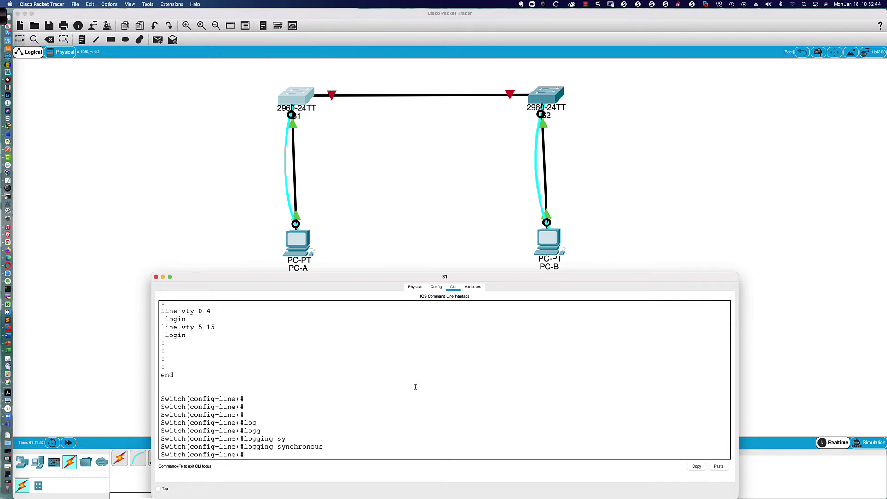
key("Return")
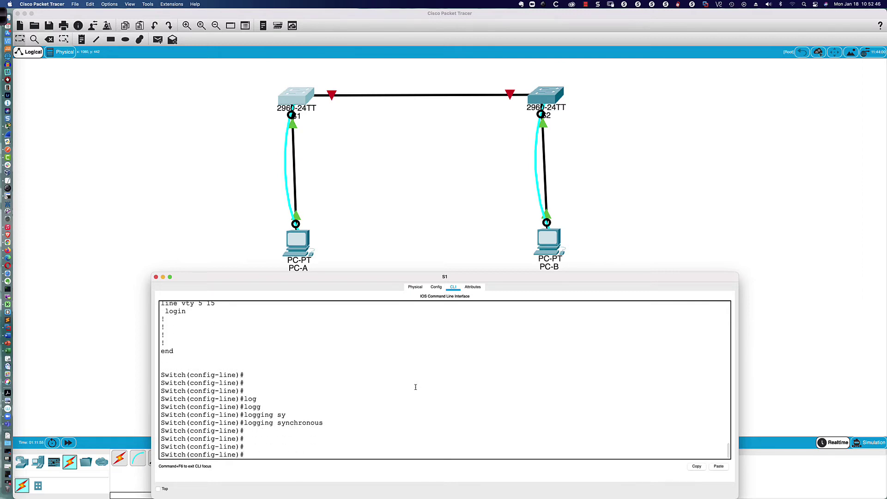
scroll(257, 358, "up", 1)
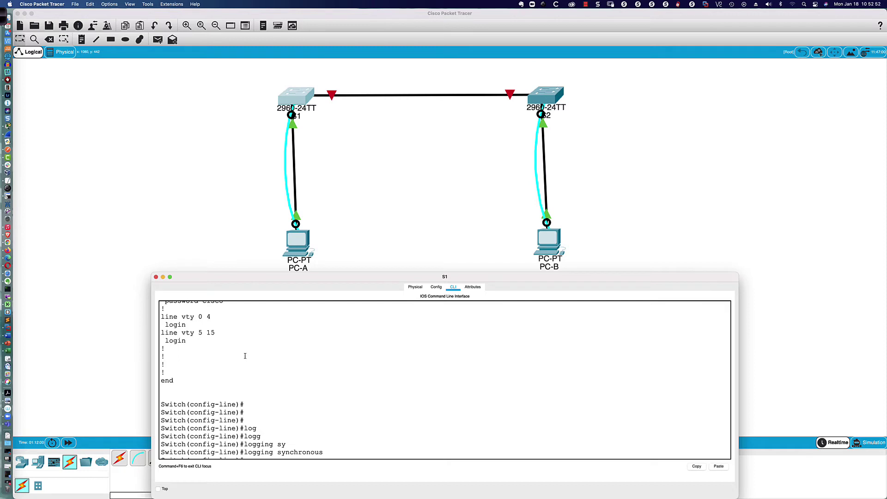
scroll(245, 356, "up", 1)
scroll(245, 355, "down", 1)
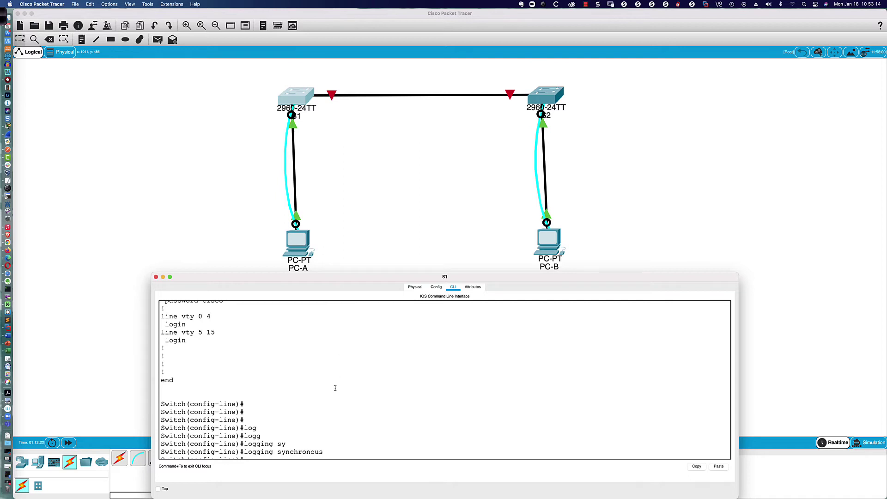
Set a password on S1's vty lines 0 to 15.
key("Return")
key("Return")
key("Return")
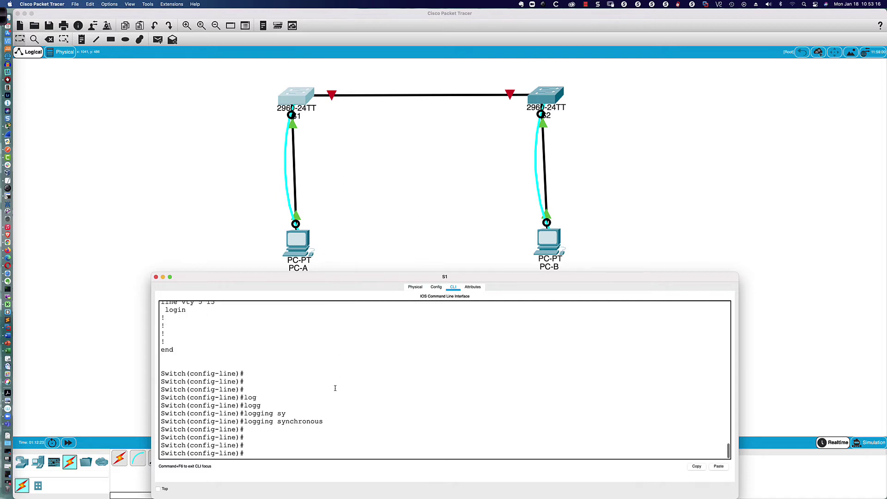
key("Return")
key("Return")
key("Return")
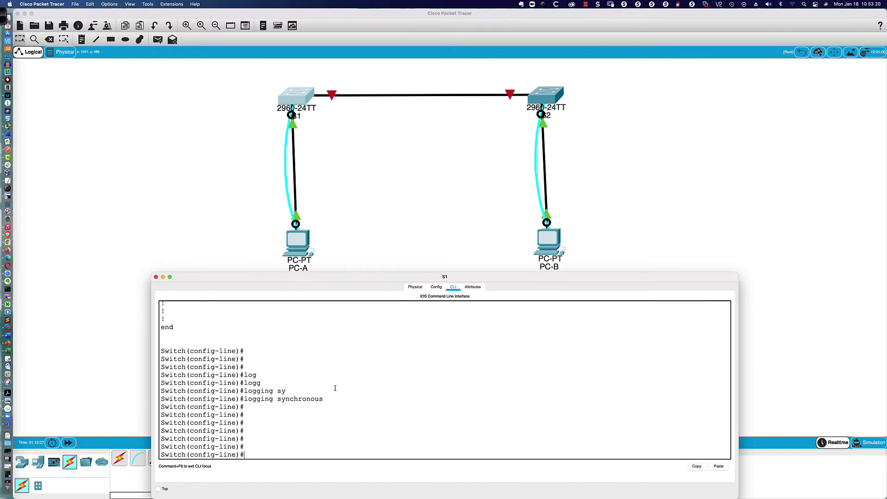
type("line vty 0 15")
key("Return")
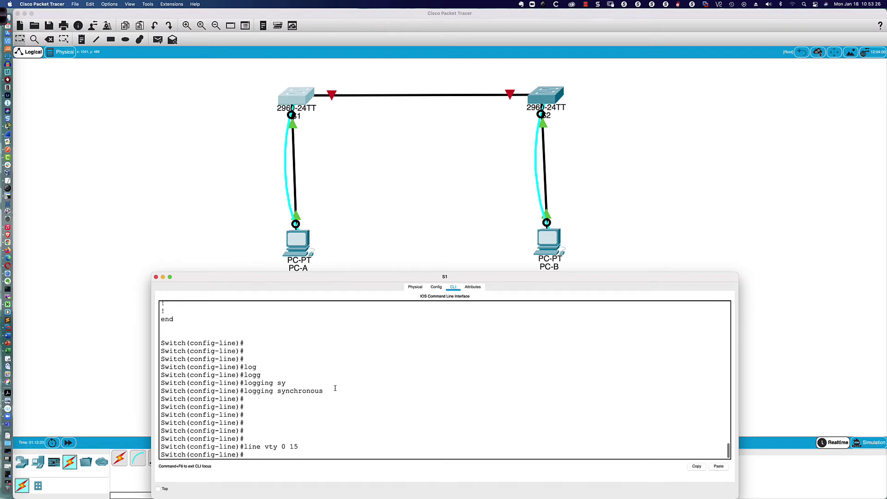
type("pas")
key("Tab")
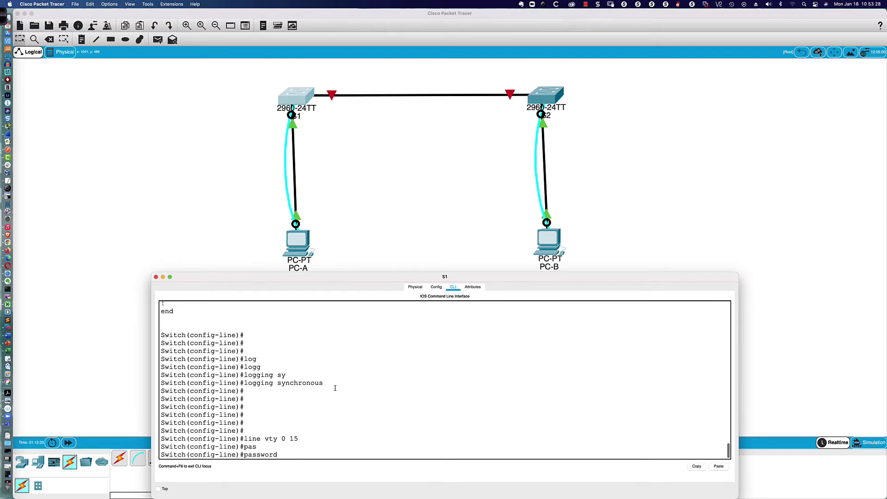
type("cisco")
key("Return")
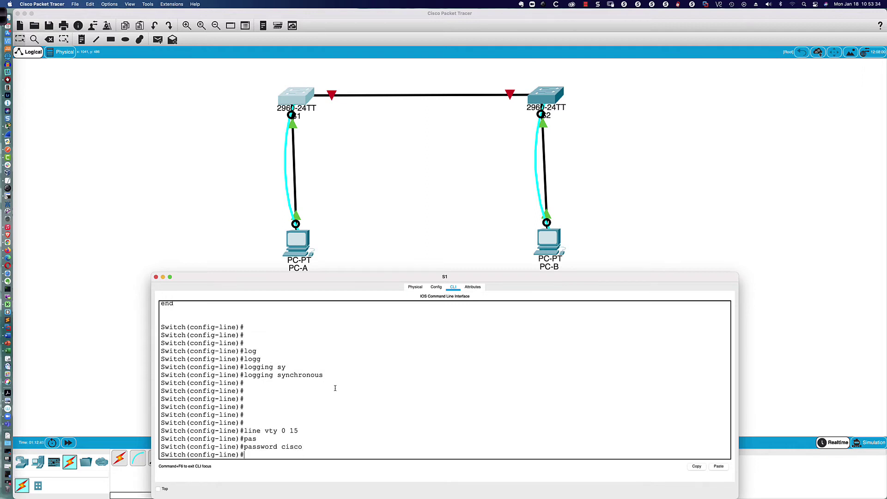
Review the running config with do sh run, then require login on the vty lines.
type("do sh run")
key("Return")
key("space")
key("space")
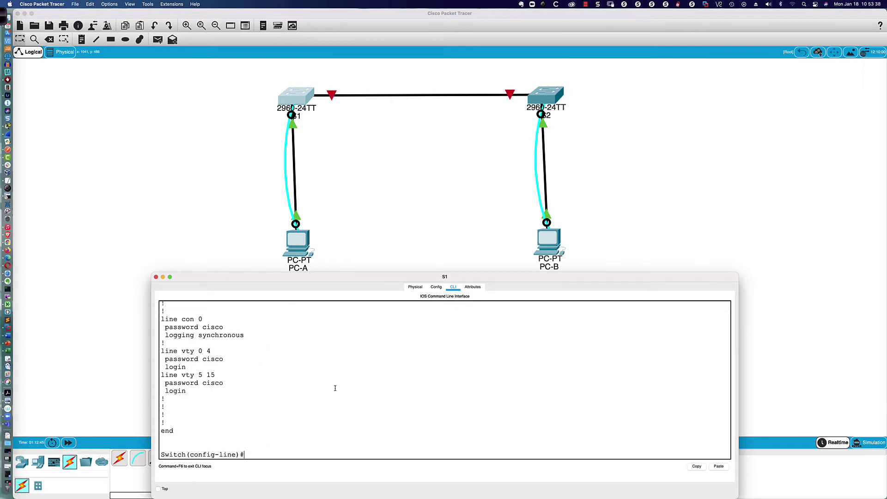
type("login")
key("Return")
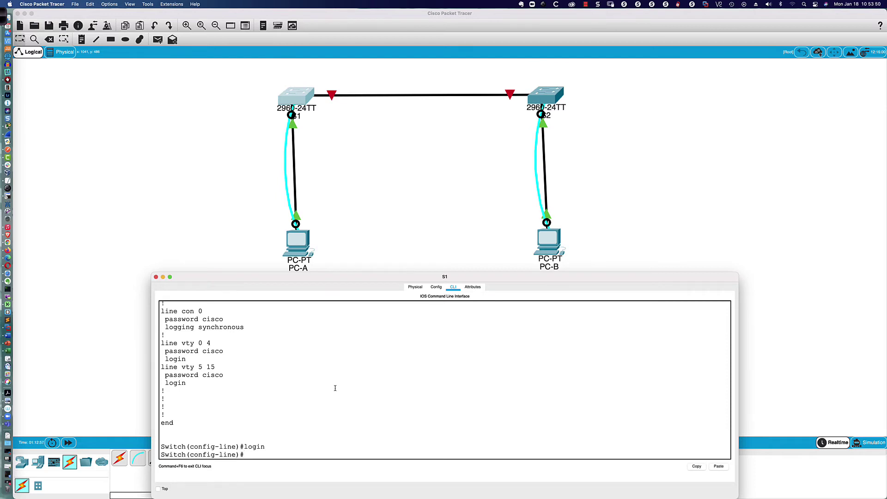
Enter logging synchronous under S1's vty lines.
type("log")
key("Tab")
type("g")
key("Tab")
type("?")
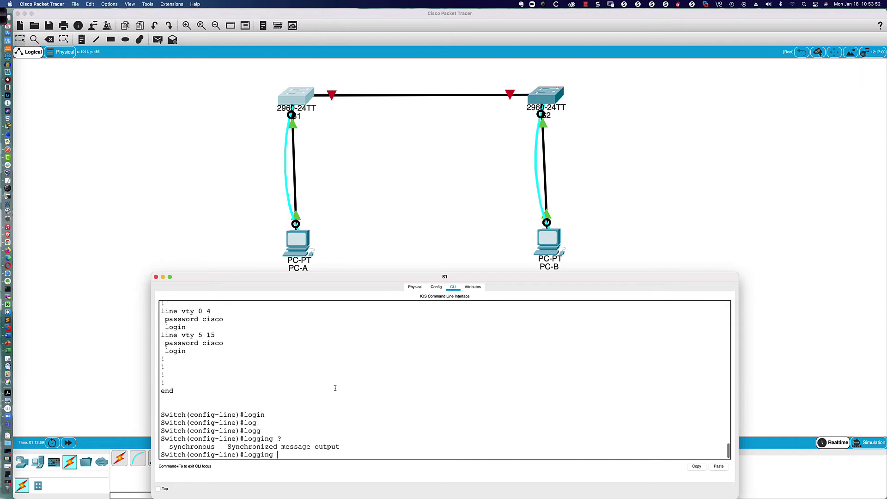
type("sy")
key("Tab")
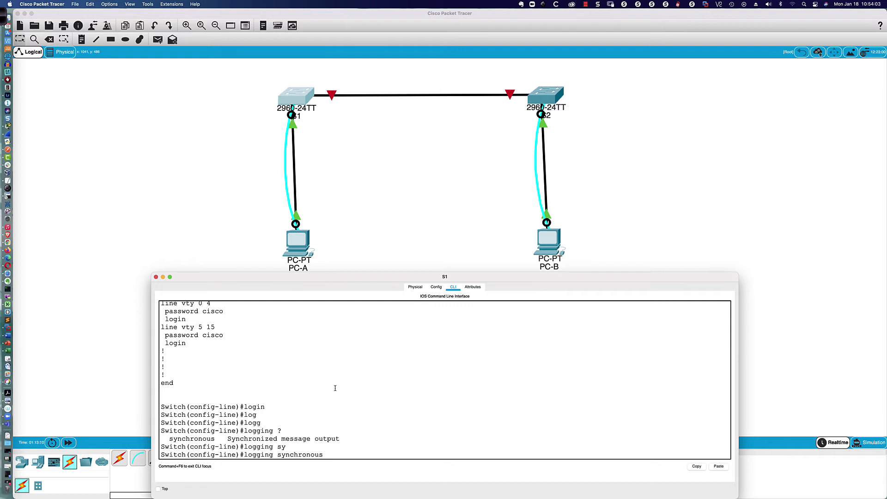
key("Return")
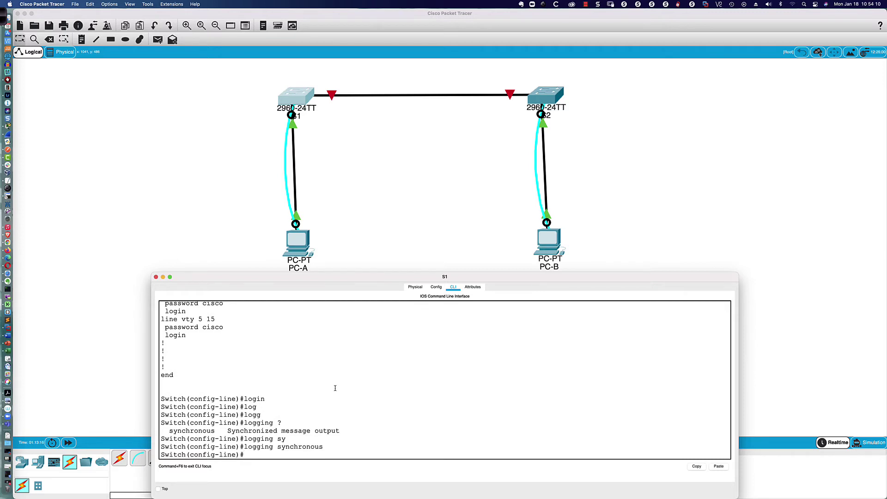
Confirm synchronous logging on vty 0–4 and 5–15 in the running config.
key("Return")
key("Return")
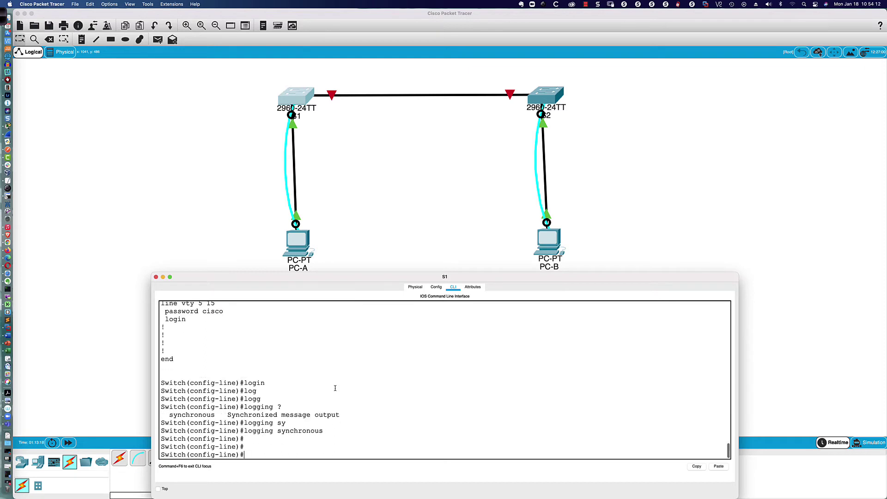
type("do sh run")
key("Return")
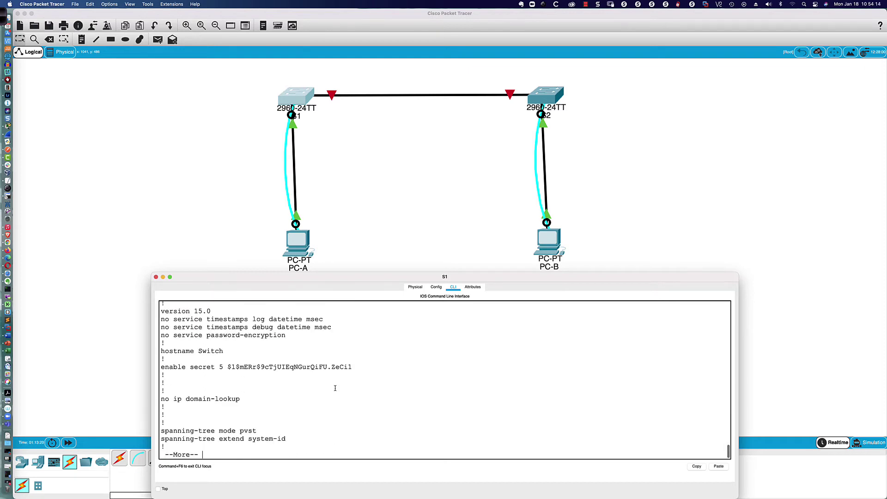
key("space")
key("space")
key("space")
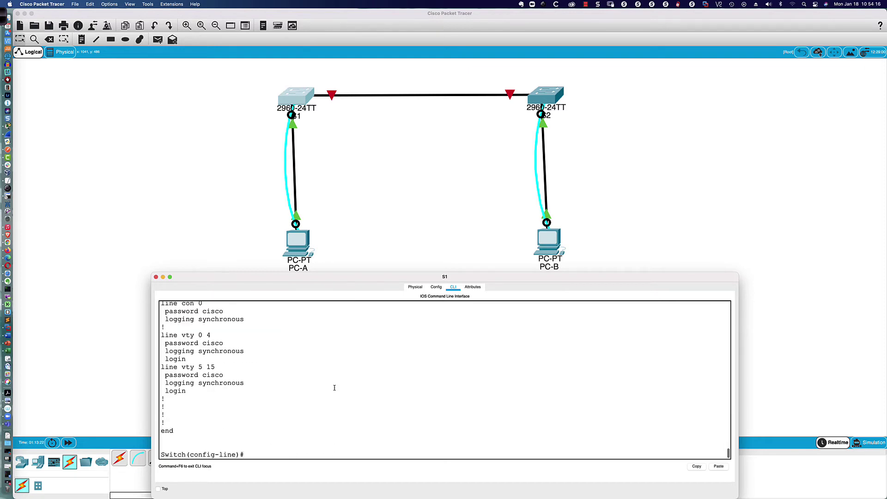
scroll(263, 323, "up", 2)
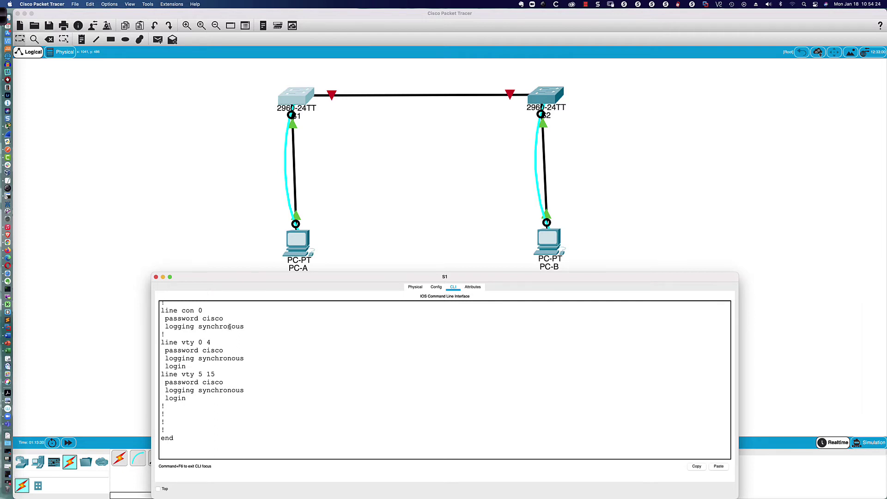
scroll(230, 327, "up", 1)
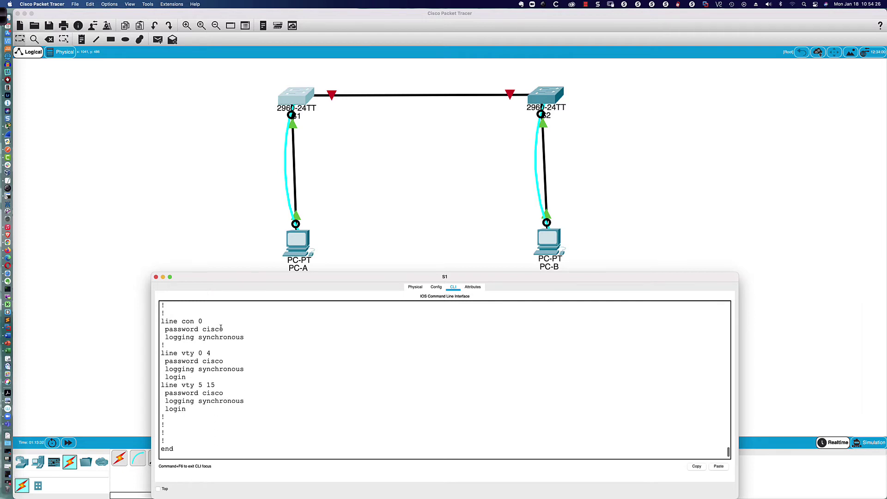
Require login on S1's console line (line con 0).
scroll(221, 328, "down", 3)
type("line con 0")
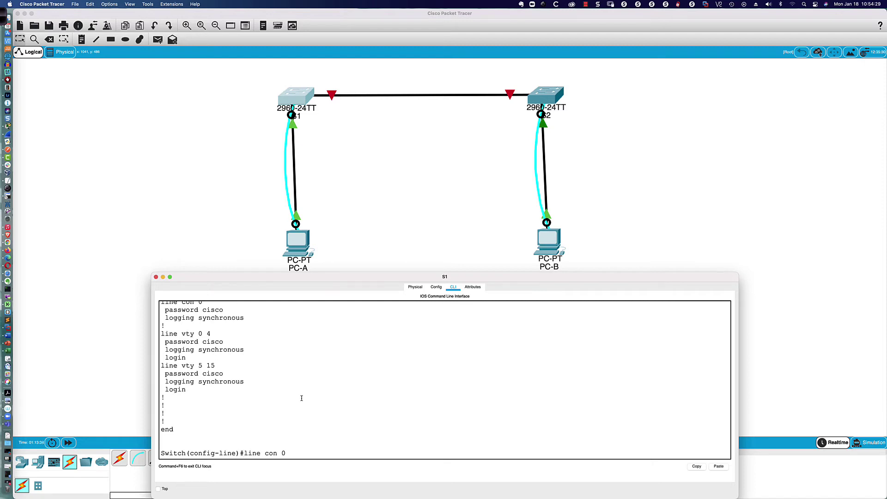
key("Return")
type("loging")
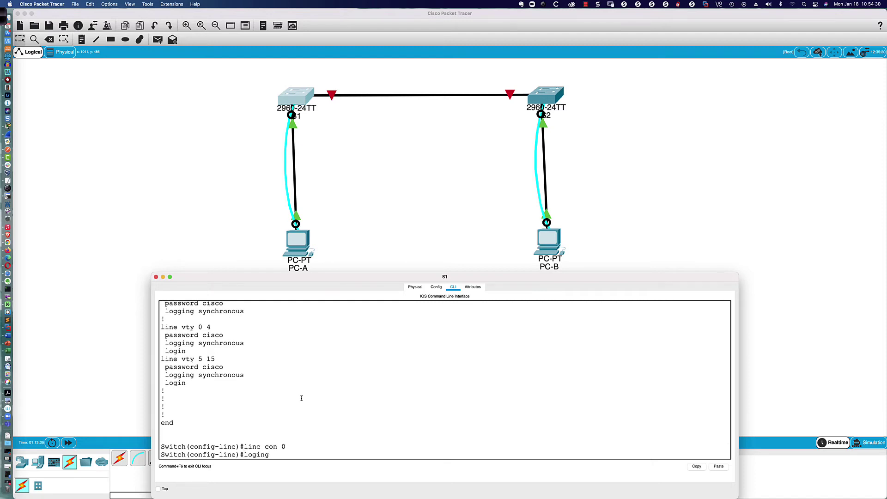
key("Return")
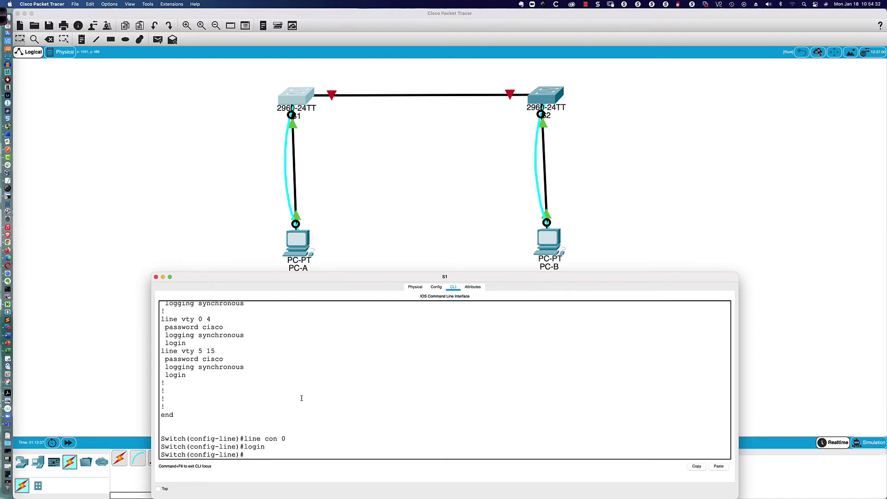
key("Return")
key("Return")
key("Return")
key("Return")
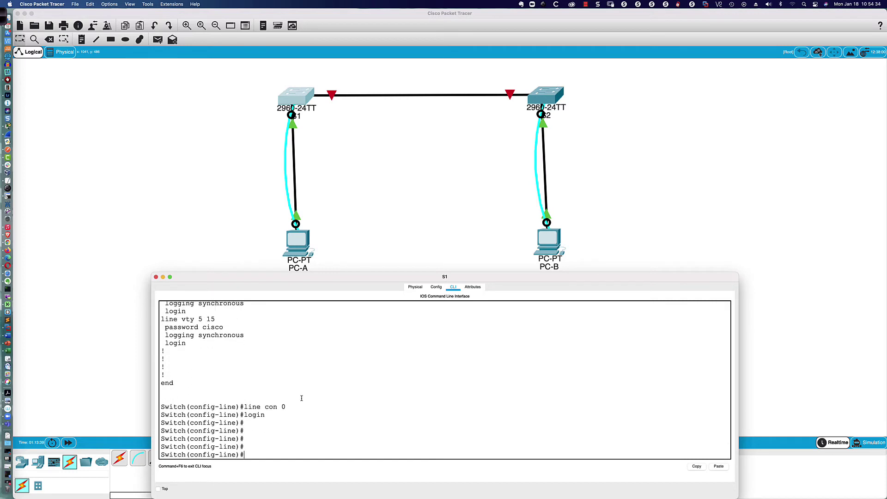
Recheck the running config for console password, synchronous logging and login.
type("line con 0")
key("Return")
type("line con 0")
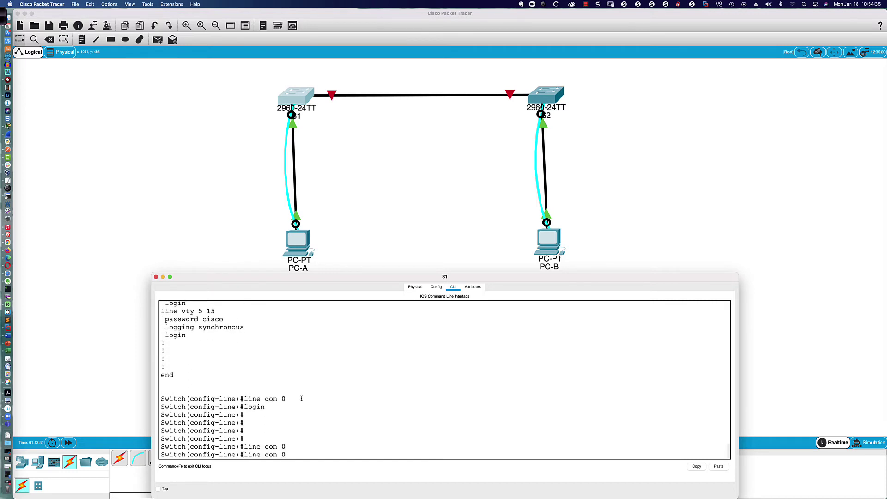
key("Up")
key("Return")
key("space")
key("space")
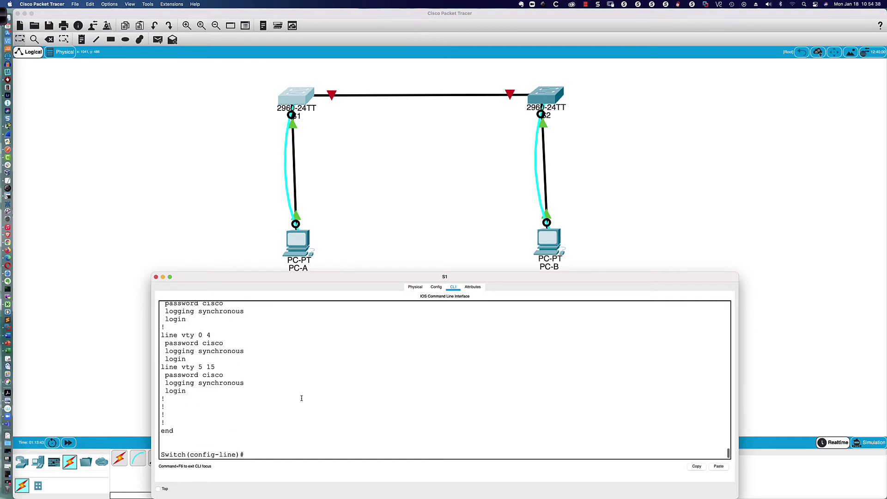
scroll(301, 398, "up", 1)
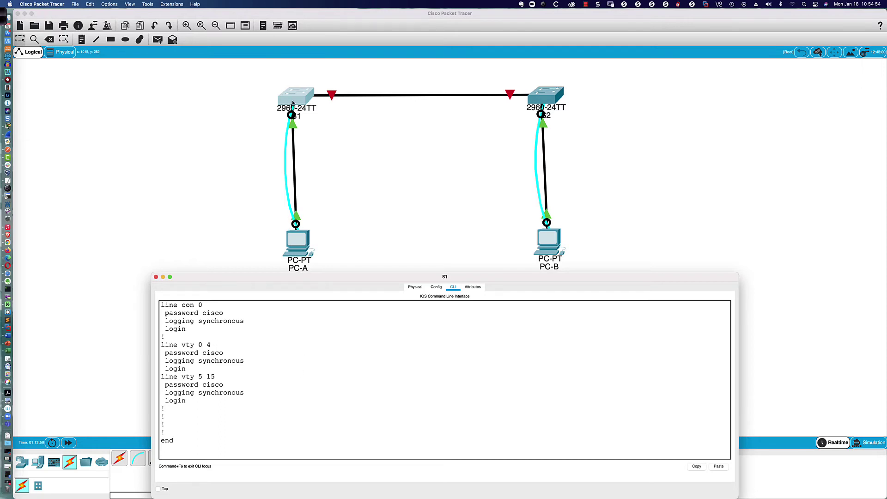
key("Return")
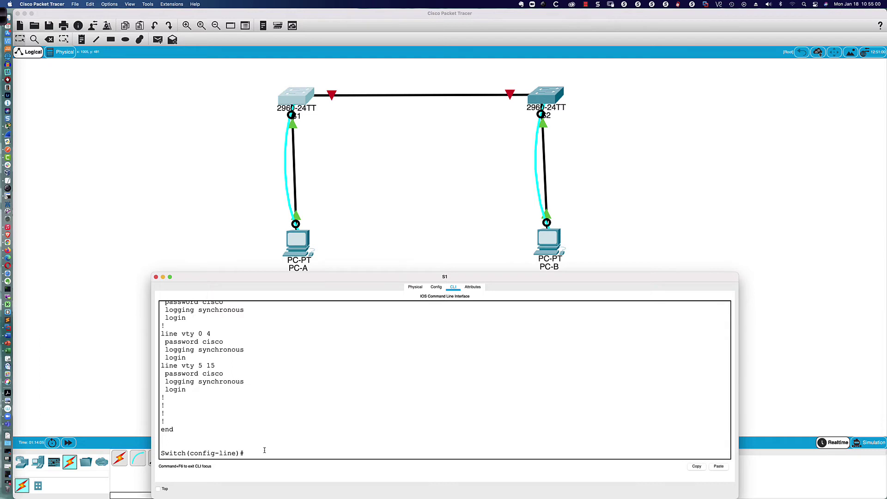
key("Return")
key("Return")
key("Return")
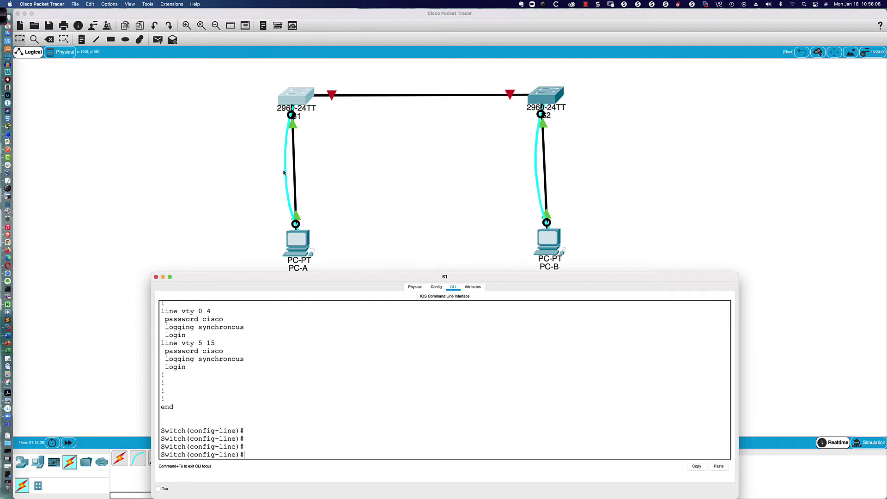
Assign 192.168.1.1 255.255.255.0 to S1's interface VLAN 1.
key("Return")
key("Return")
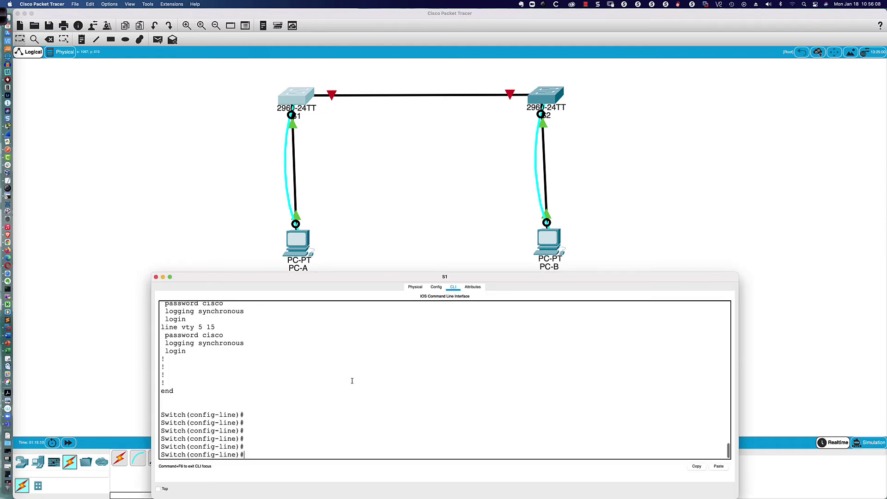
type("int vlan 1")
key("Return")
type("ip ")
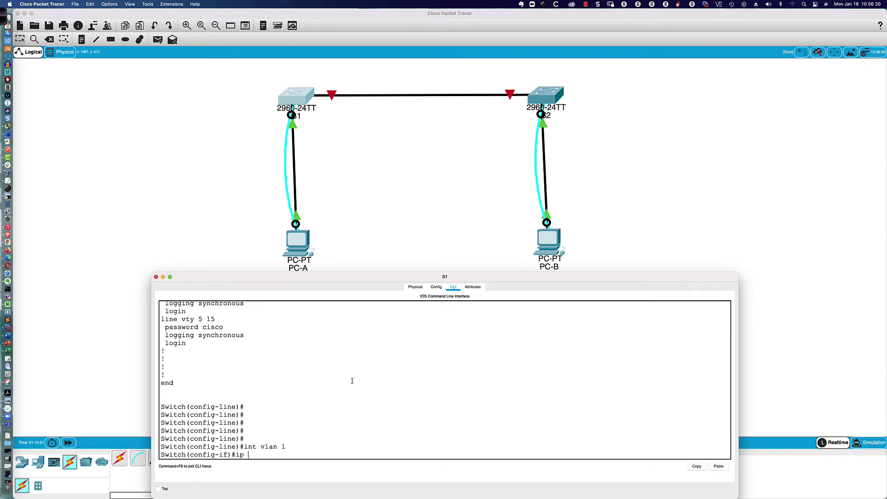
type("add 192.168.1.1 255.255.255.0")
key("Return")
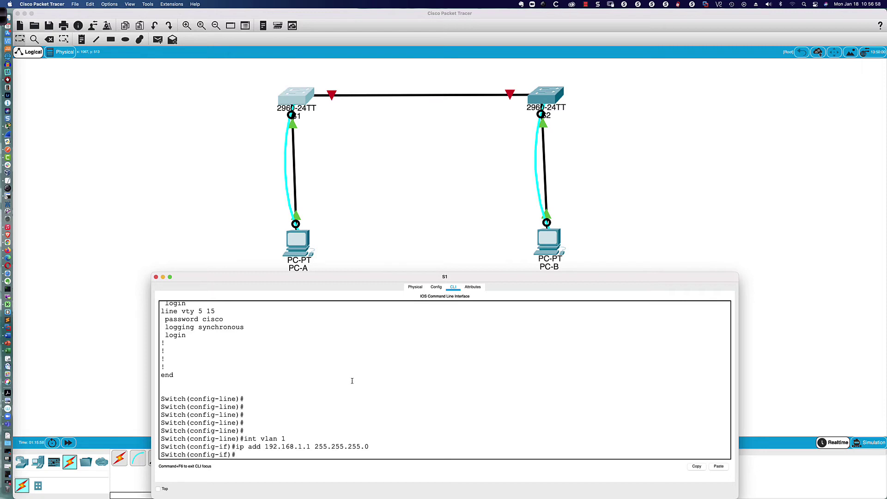
type("do sh ip int bri")
List brief interface status and spot Vlan1 as administratively down.
key("Return")
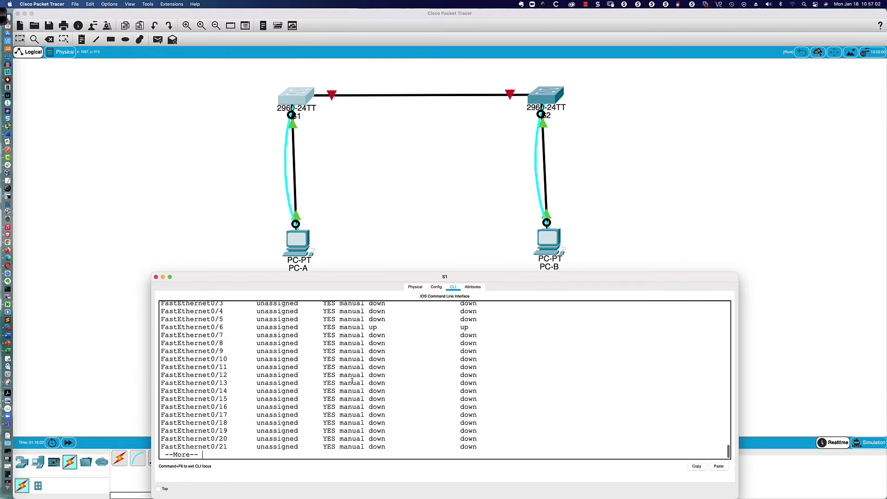
key("space")
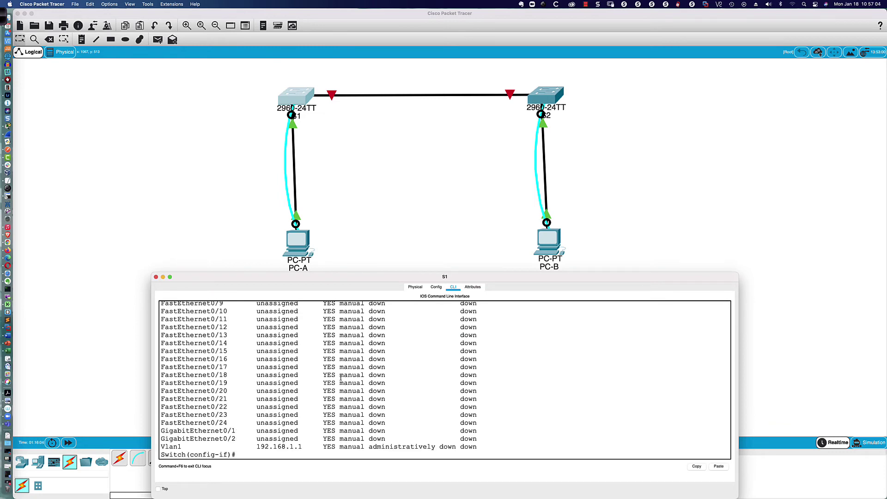
left_click_drag(161, 446, 489, 445)
left_click(489, 431)
key("Return")
key("Return")
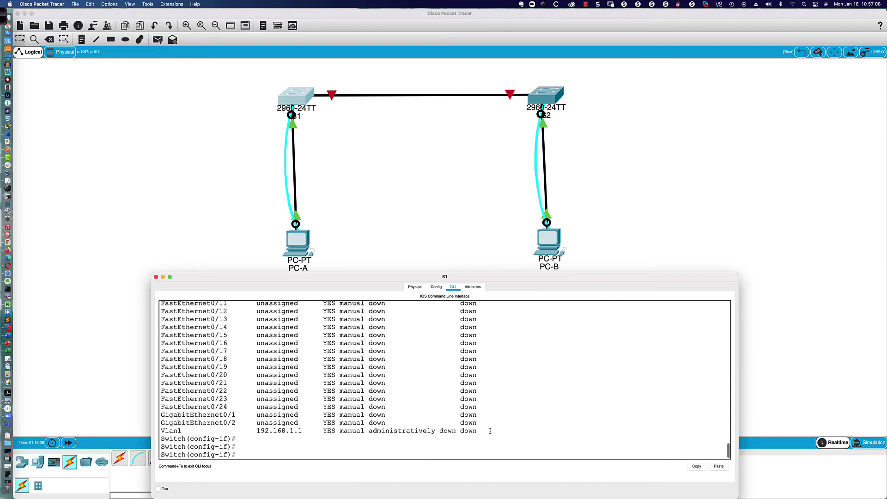
Filter the brief interface listing to Vlan1 with 'include Vl'.
type("do sh ip int bri |")
scroll(451, 406, "up", 6)
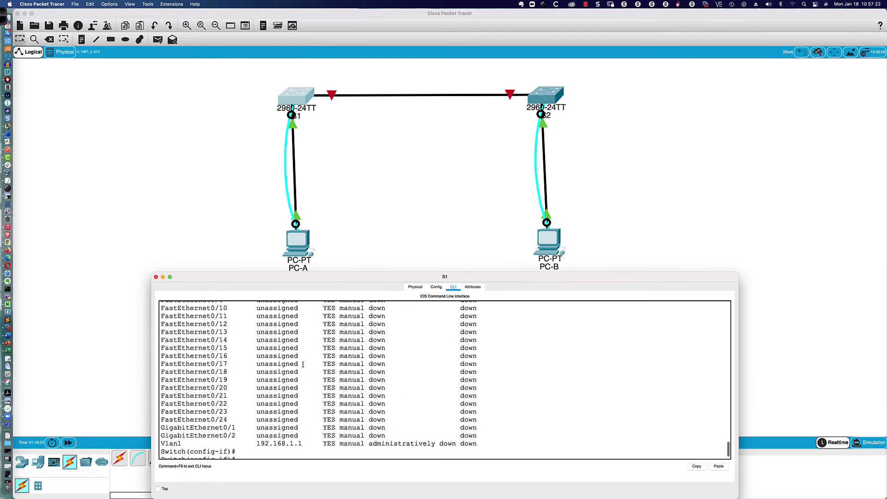
scroll(303, 364, "down", 2)
scroll(302, 365, "down", 4)
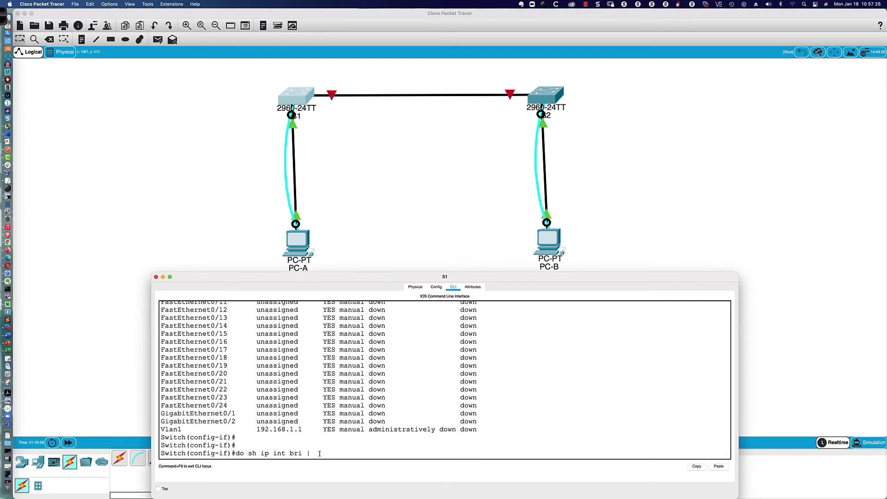
type("inc")
key("Tab")
type("lude ")
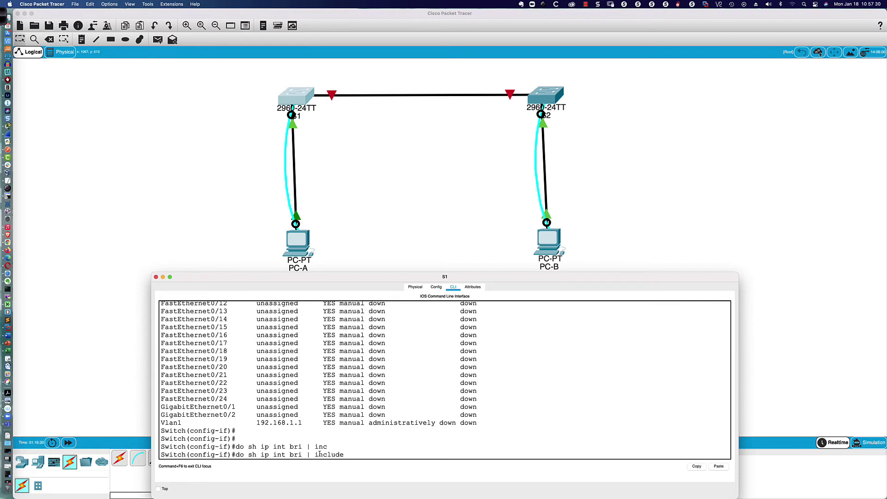
type("Vl")
key("Return")
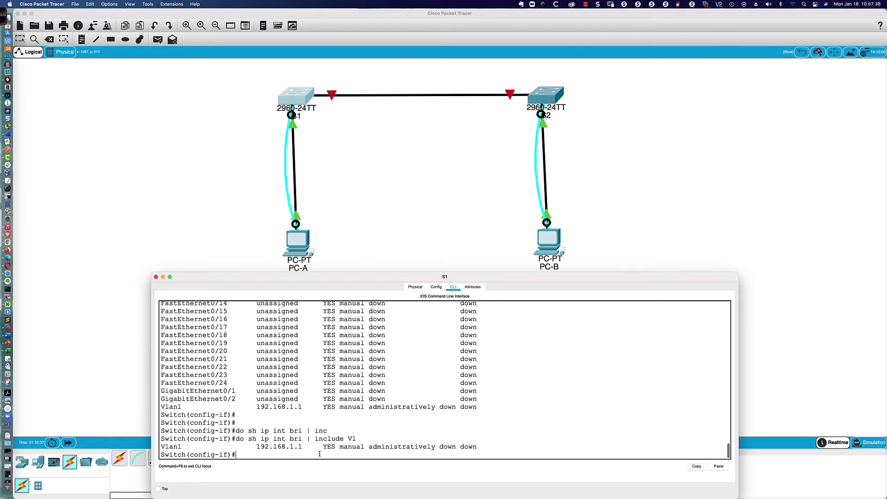
key("Return")
key("Return")
key("Up")
key("Return")
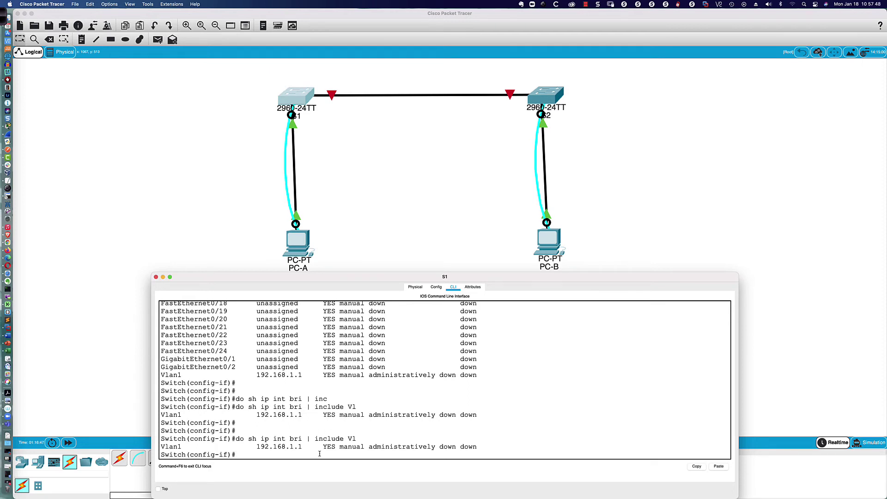
Check the running config showing the Vlan1 interface in shutdown.
type("do sh run")
key("Return")
key("space")
key("space")
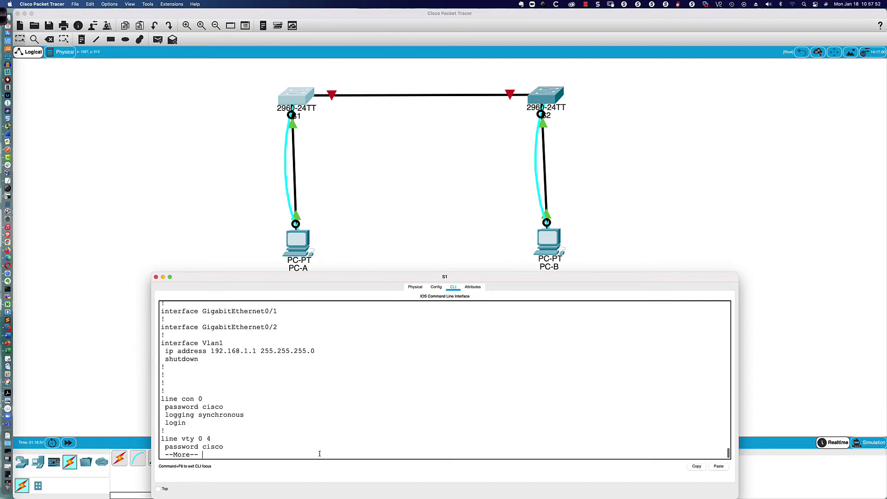
left_click_drag(163, 344, 210, 365)
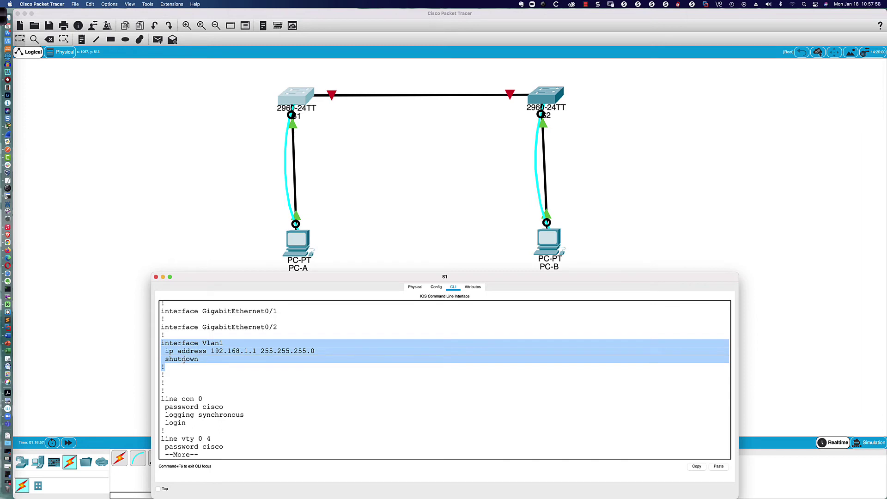
left_click(273, 444)
key("space")
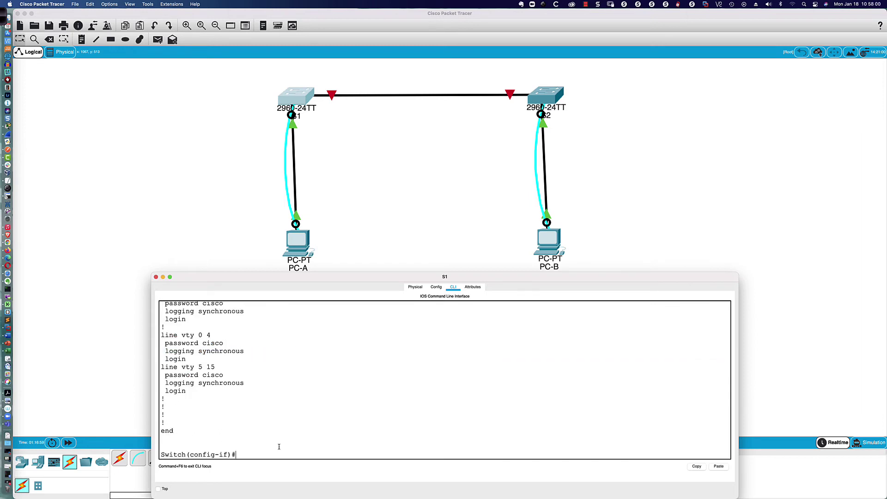
Enable VLAN 1 with no shut, confirm it is up/up, and return to the topology.
type("no shut")
key("Return")
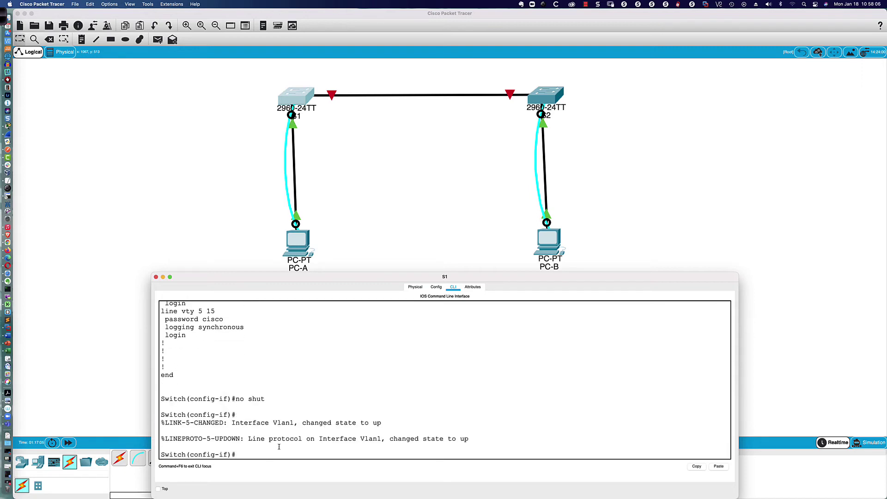
type("do sh ip int bri | include Vl")
key("Return")
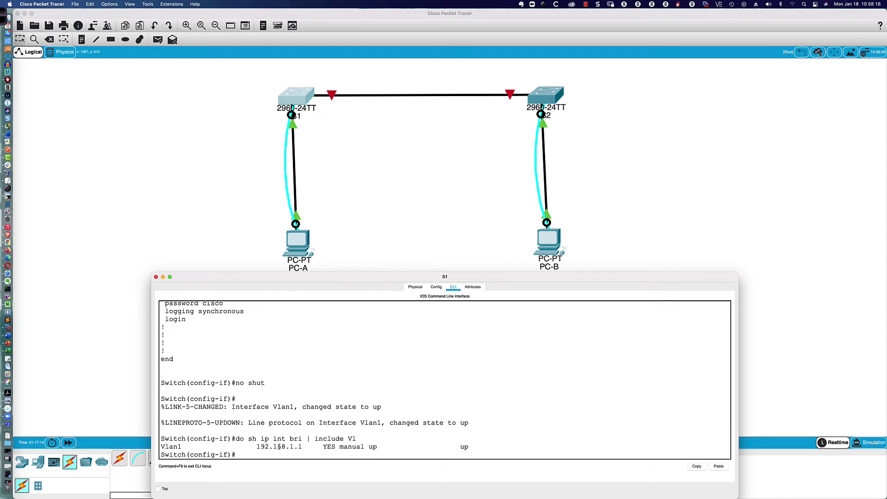
left_click(299, 247)
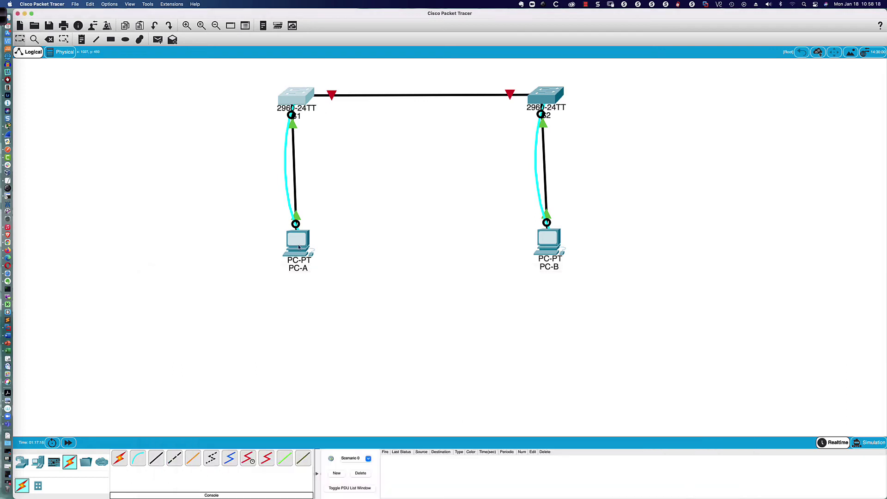
On PC-A, run arp -a showing an empty table, then ping 192.168.1.1 (3 of 4 replies).
left_click(299, 247)
type("pijng")
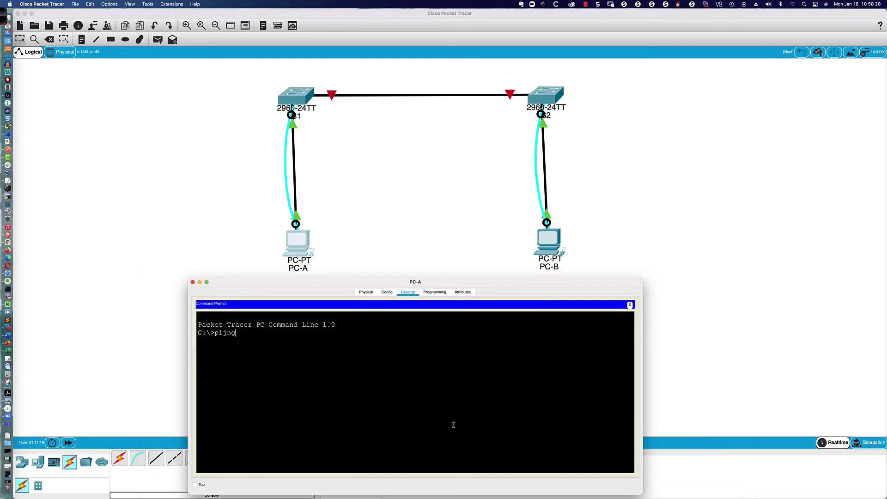
key("BackSpace")
key("BackSpace")
key("BackSpace")
key("BackSpace")
key("BackSpace")
type("arp -a")
key("Return")
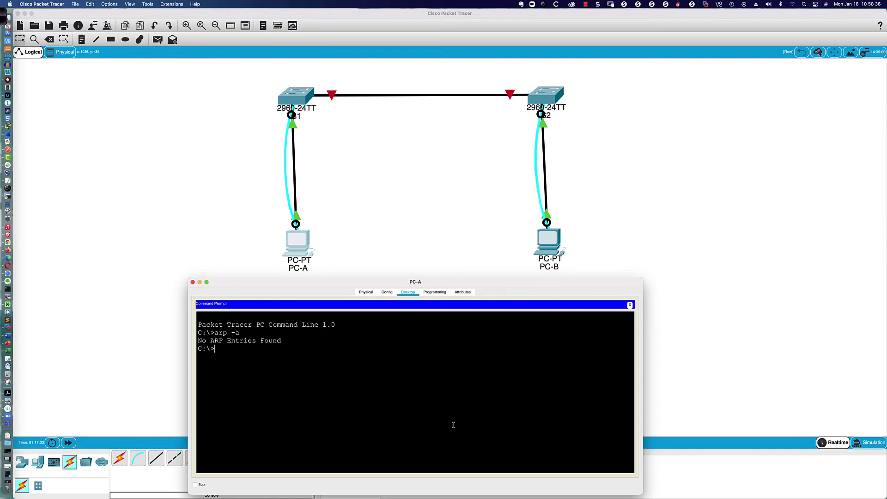
type("ping 192.168.1.1")
key("Return")
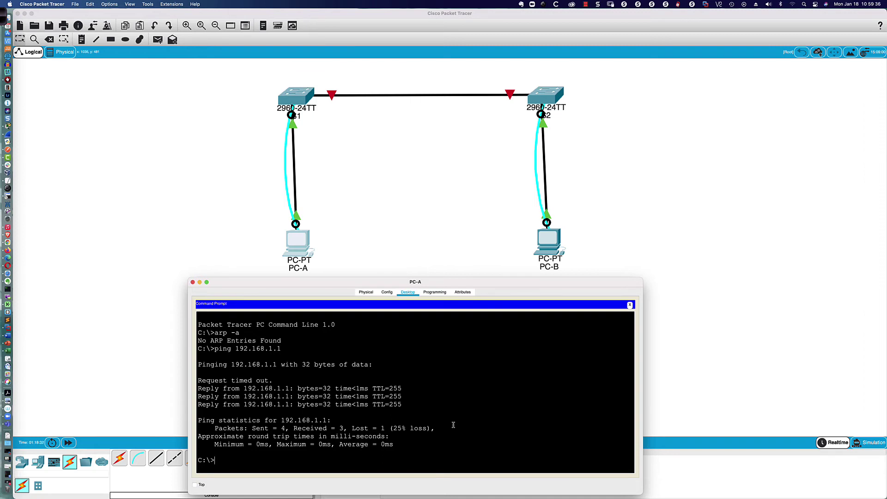
Show PC-A's ARP entry mapping 192.168.1.1 to MAC 0060.4786.8682.
type("arp -a")
key("Return")
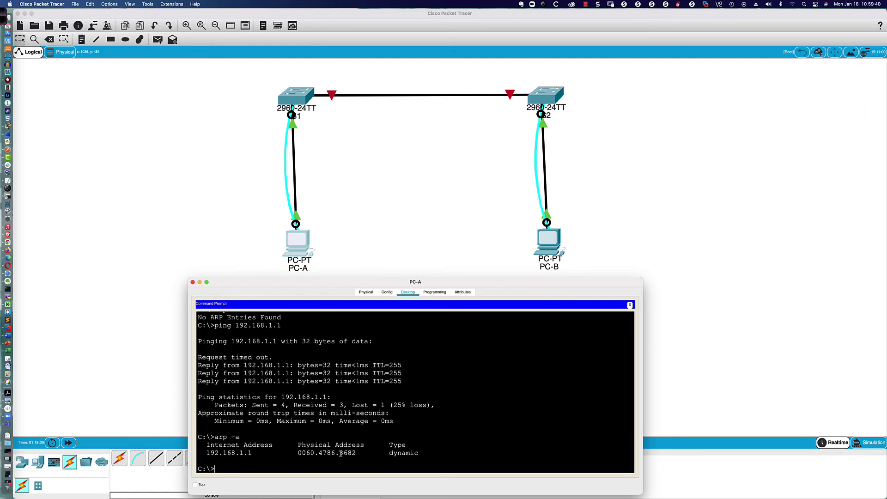
left_click_drag(297, 453, 358, 454)
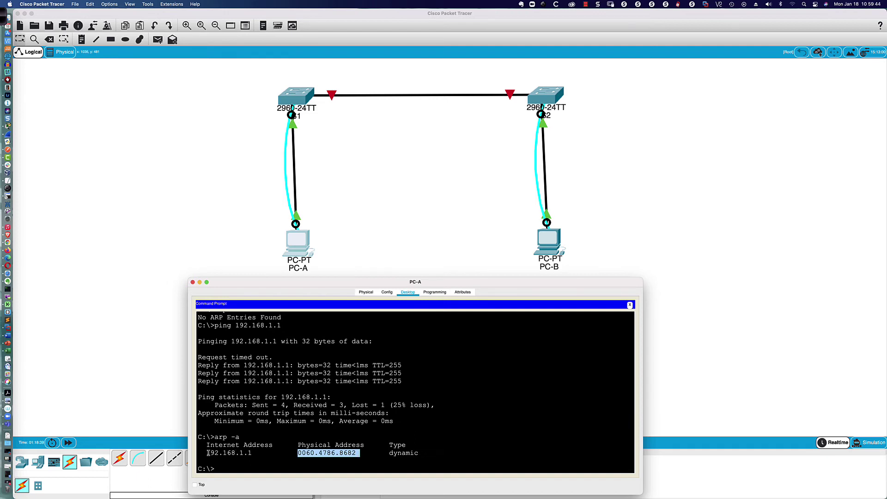
left_click_drag(206, 454, 356, 453)
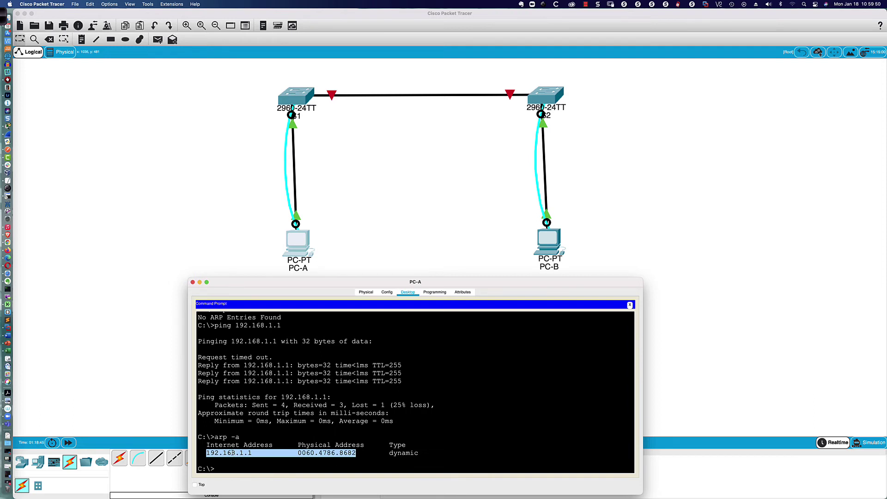
left_click_drag(298, 454, 357, 454)
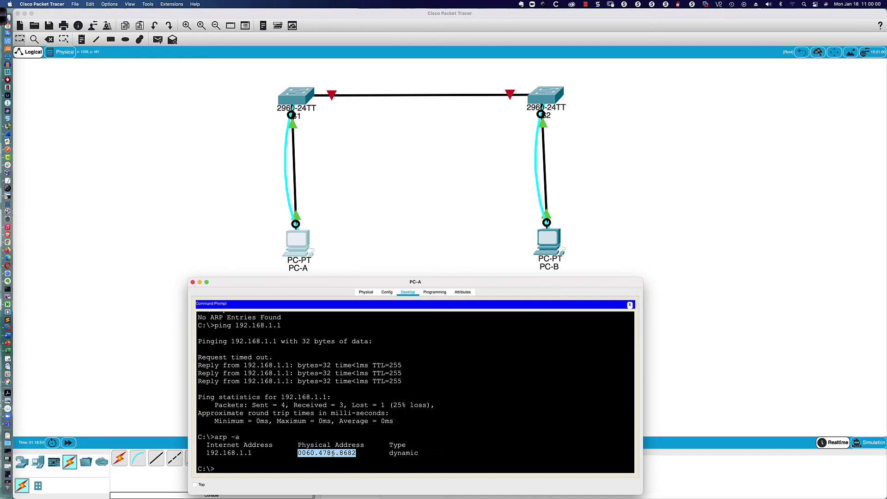
key("Up")
key("Up")
Rerun the ping to 192.168.1.1 from PC-A, getting 4 of 4 replies with 0% loss.
key("Return")
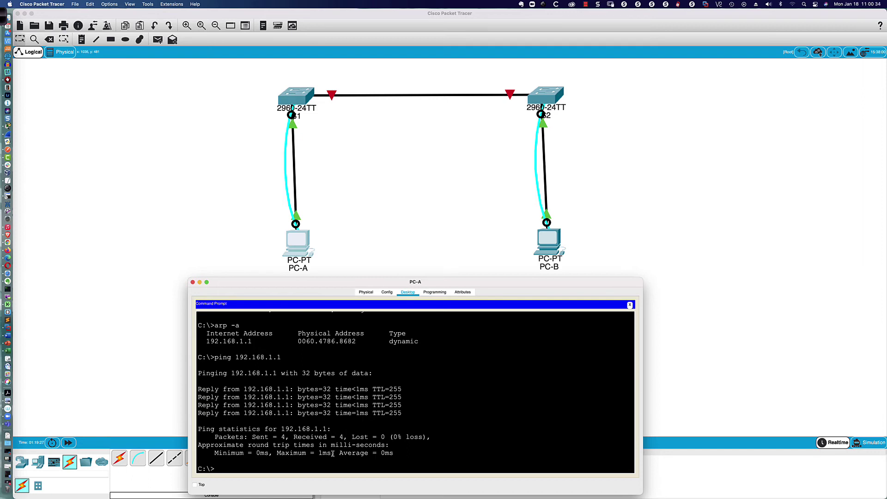
scroll(308, 385, "down", 1)
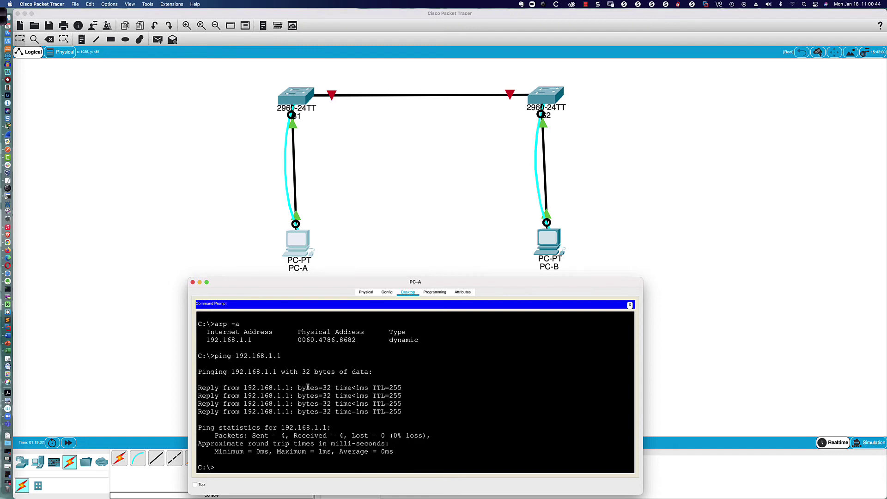
Set S1's MOTD banner to 'Must be authorized - or log off now!' and enter copy running-config startup-config.
left_click(296, 98)
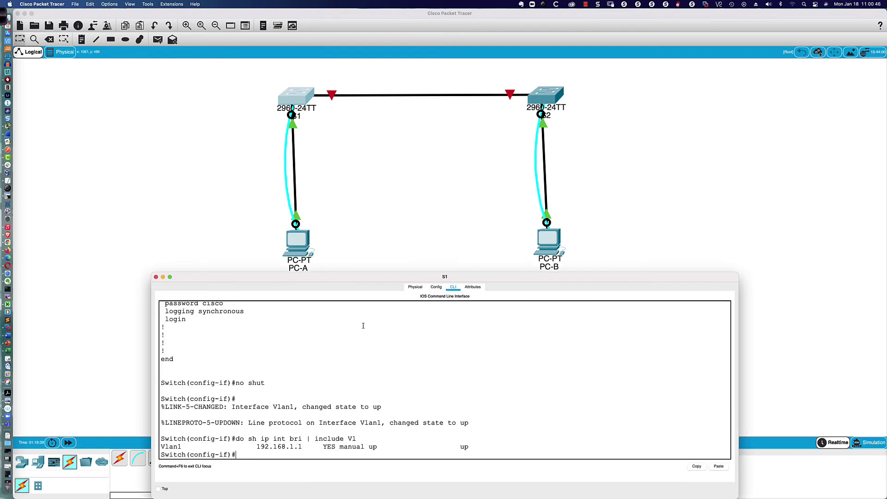
key("Return")
key("Return")
key("Return")
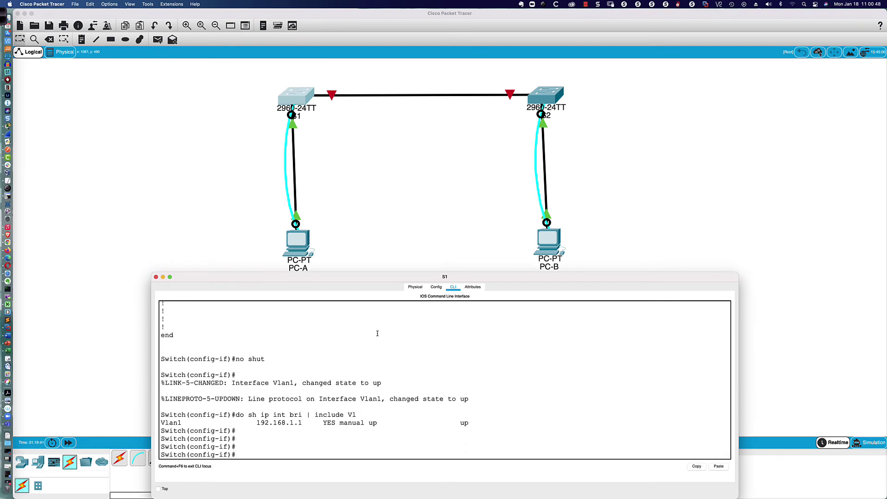
type("exit")
key("Return")
key("Return")
key("Return")
key("Return")
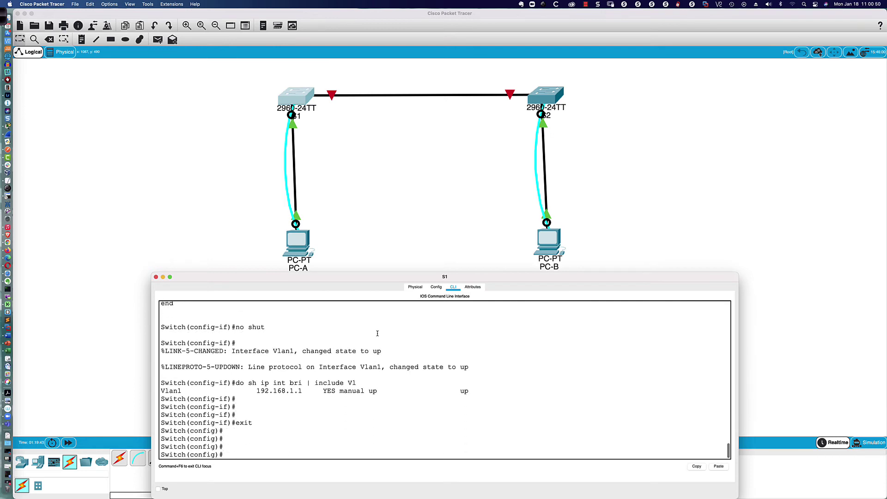
type("banner motd \"Must be authori")
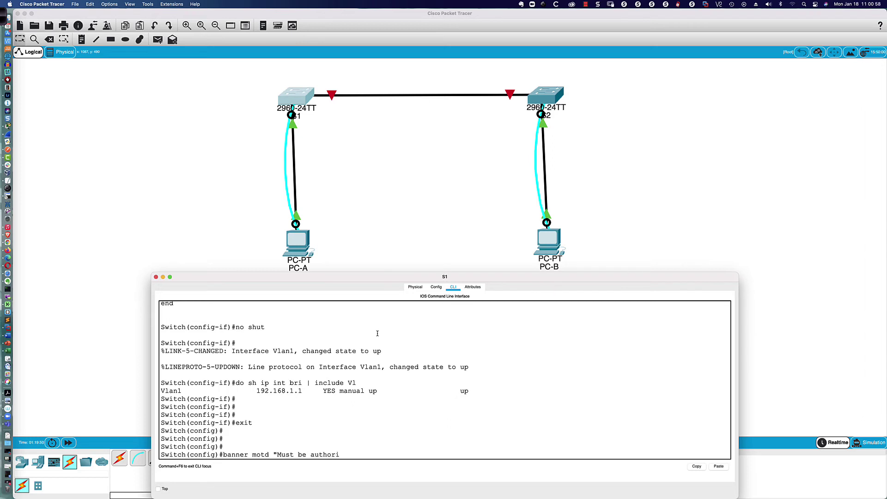
type("zed - or logg off")
key("BackSpace")
key("BackSpace")
key("BackSpace")
key("BackSpace")
key("BackSpace")
type("off now!\"")
key("Return")
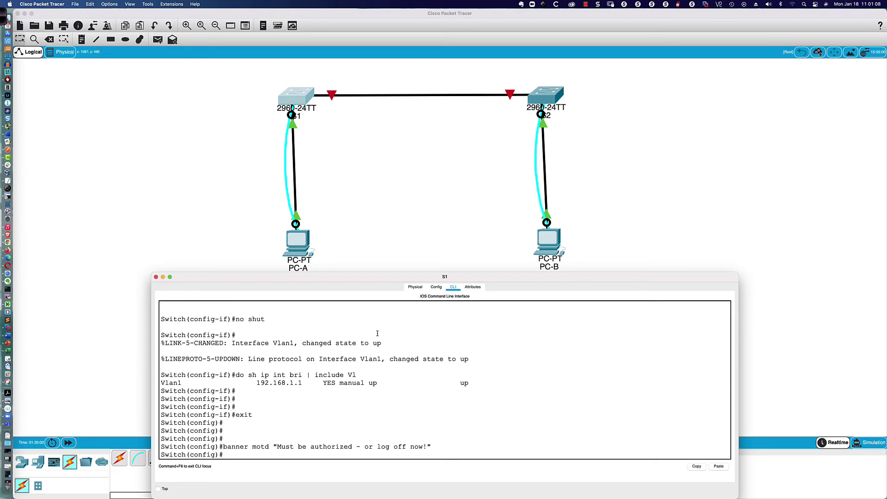
key("Return")
key("Return")
key("Return")
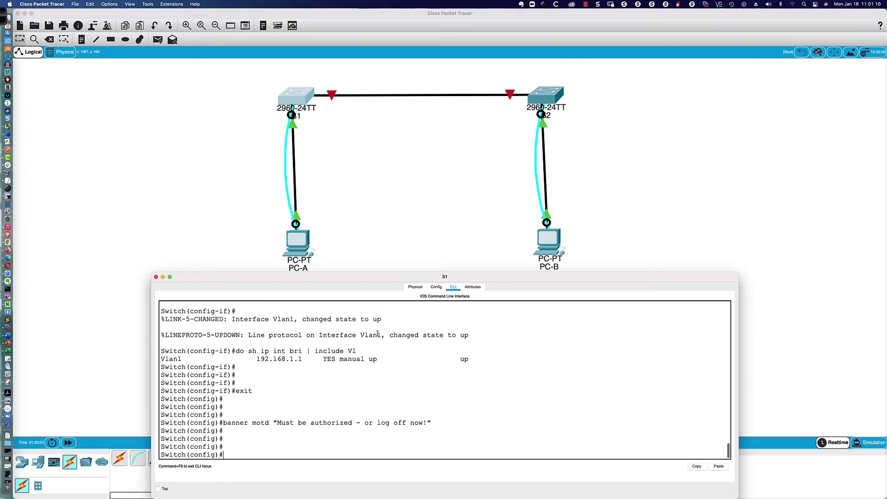
type("do copy running-config startup-config")
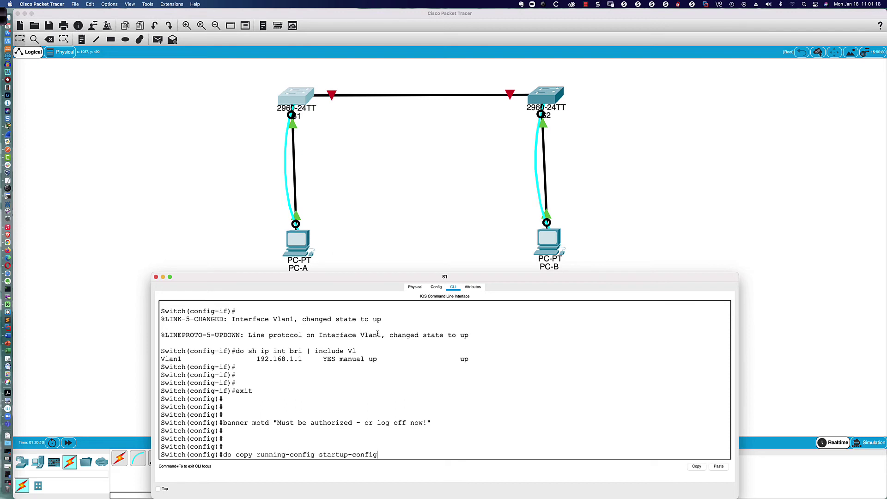
Save S1's running configuration to startup-config three times, ending with do wri mem and do w me.
key("Return")
key("Return")
key("Return")
key("Return")
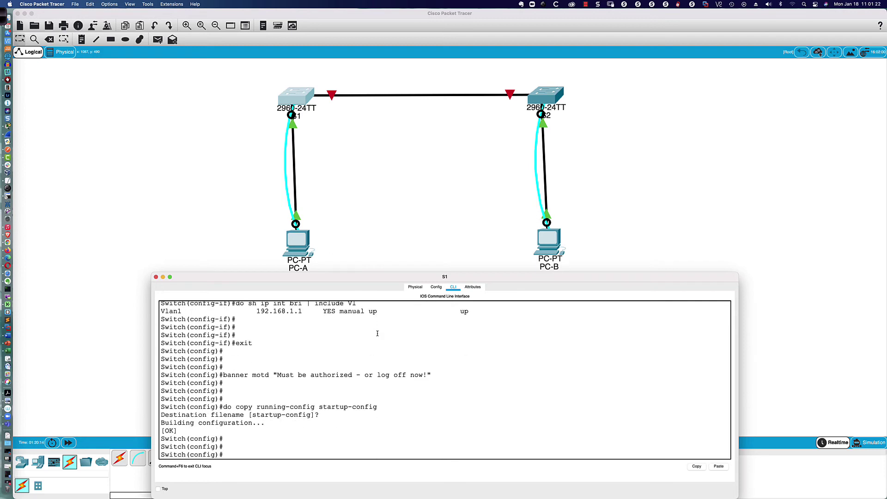
type("do wri mem")
key("Return")
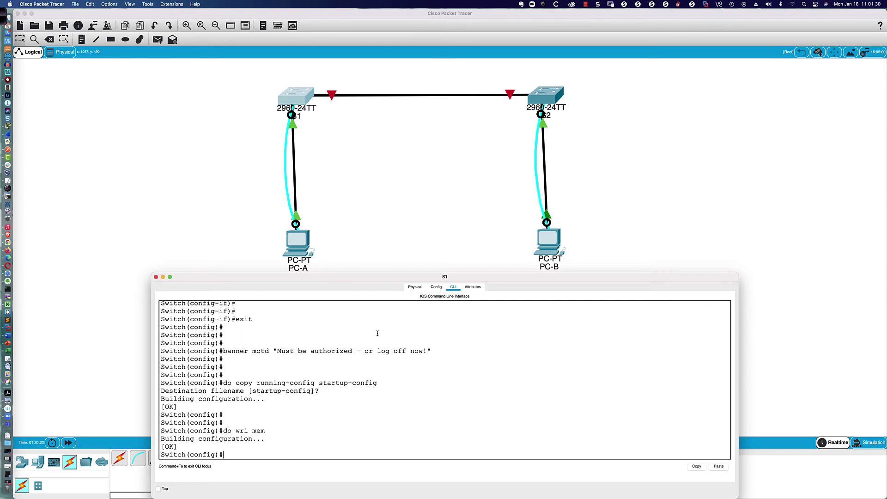
type("do w me")
key("Return")
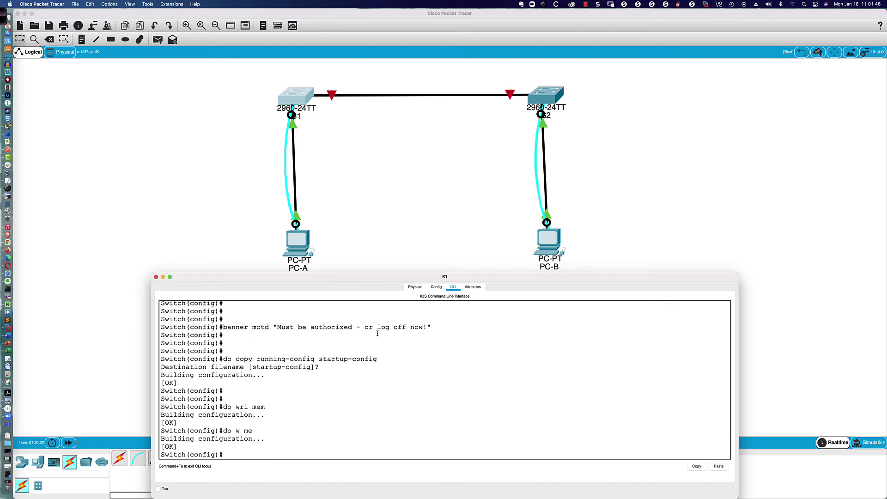
List S1's NVRAM with do dir nvram: and mark the 1234-byte startup-config file.
type("dir")
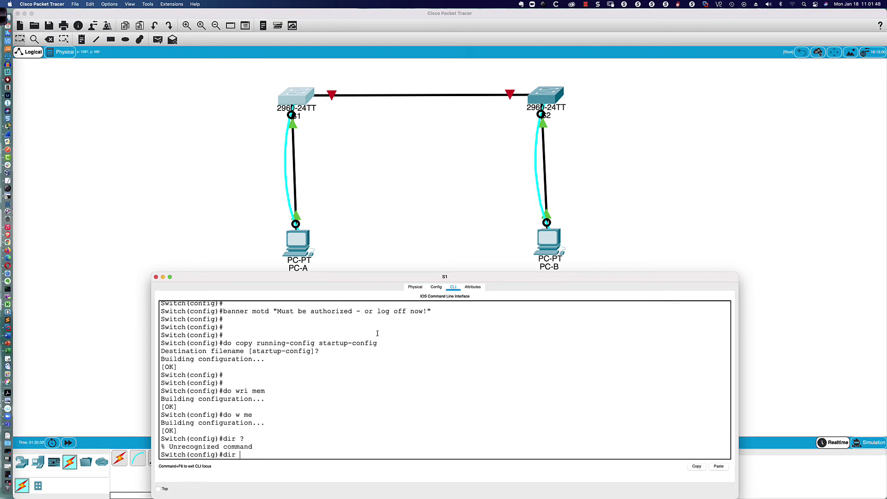
key("BackSpace")
key("BackSpace")
key("BackSpace")
type("do dir ?")
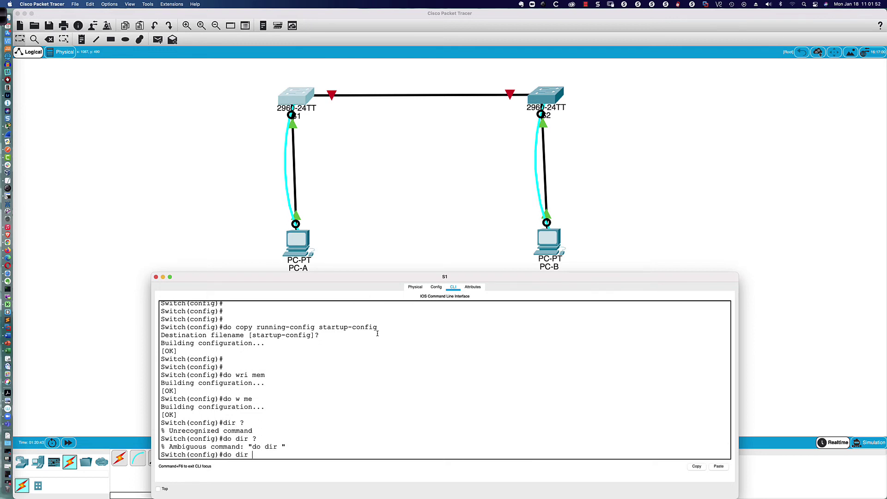
type("nvram:")
key("Return")
key("Up")
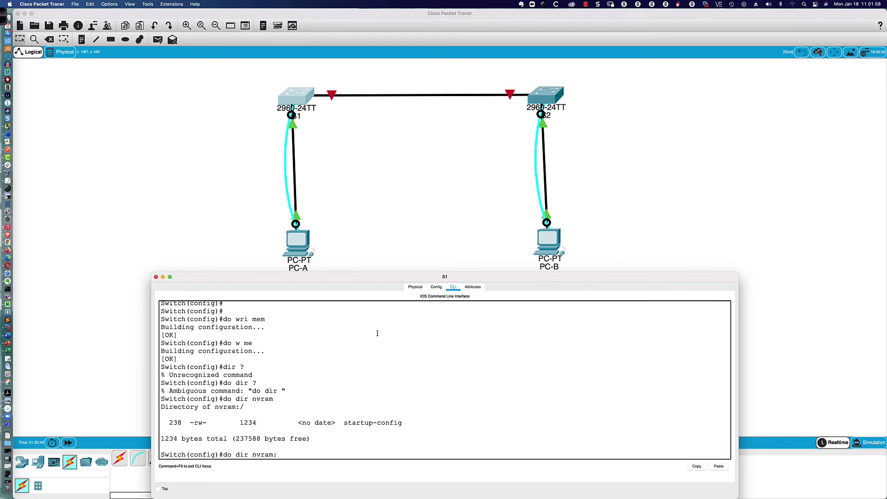
key("Return")
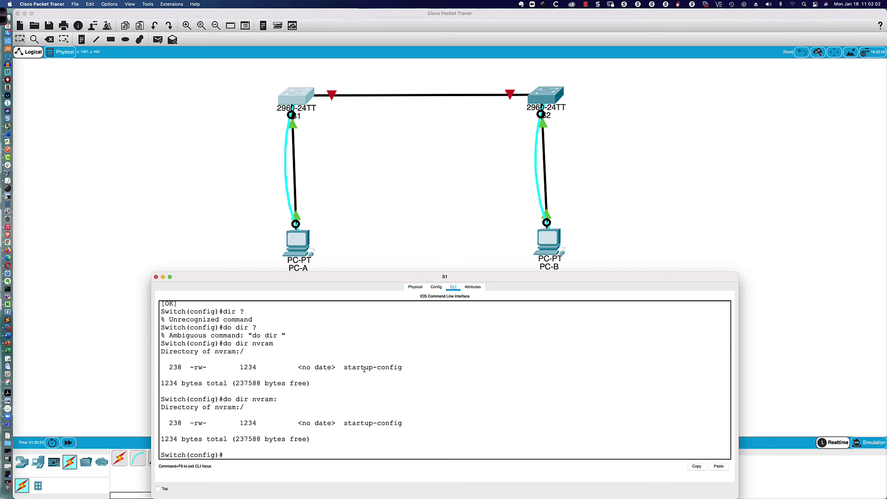
left_click_drag(344, 368, 401, 368)
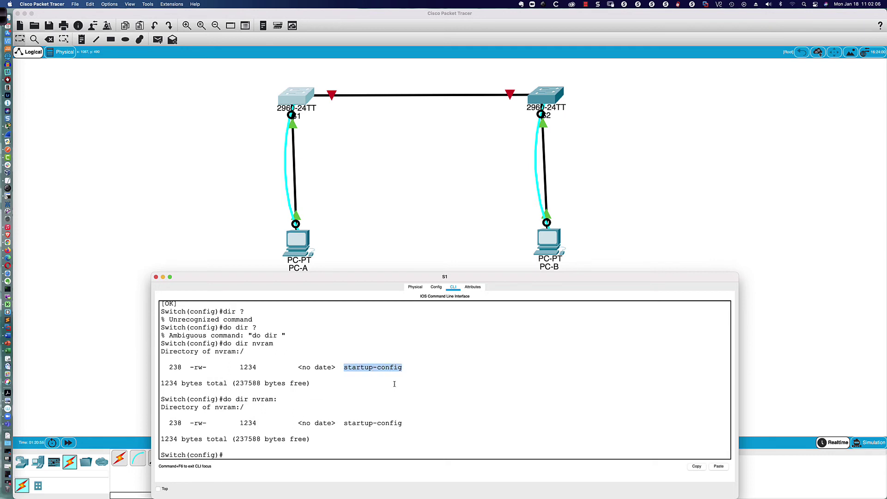
left_click(329, 459)
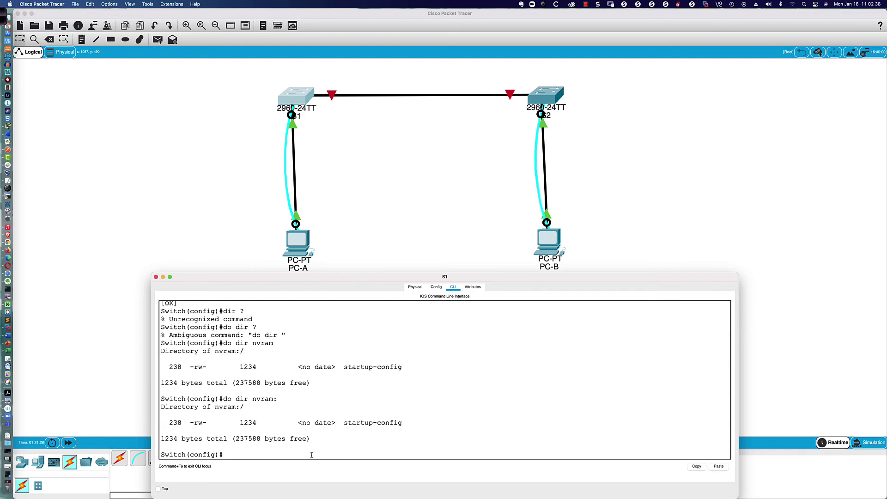
Page through S1's startup configuration (do sh st), then its running configuration (sh run).
type("do sh st")
key("Return")
key("space")
key("space")
key("space")
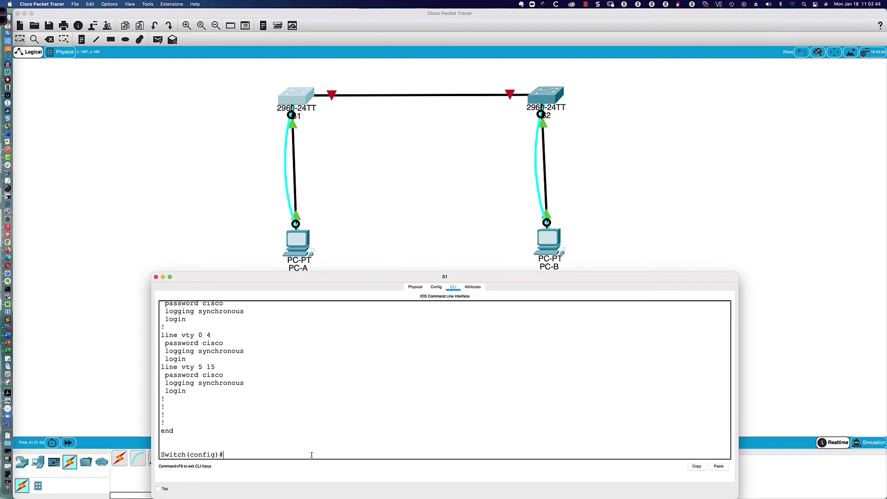
type("exit")
key("Return")
key("Return")
key("Return")
key("Return")
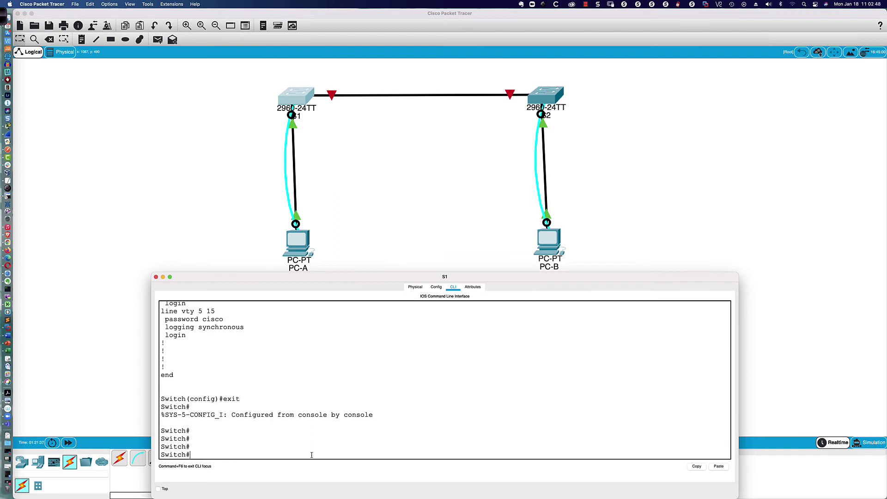
type("sh run")
key("Return")
key("space")
key("space")
key("space")
key("space")
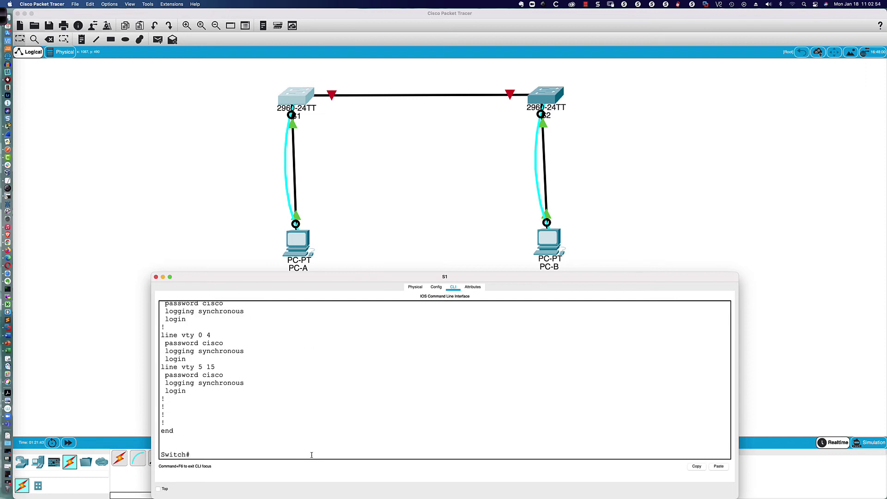
Show S1's version: WS-C2960-24TT-L with IOS 15.0(2)SE4, configuration register 0xF.
type("show")
key("Tab")
type("ver")
key("Tab")
key("Return")
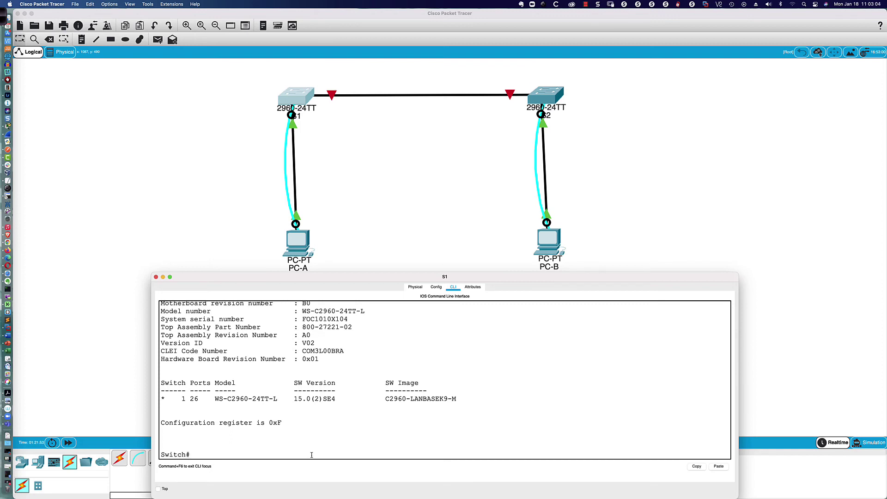
List S1's interface brief, then filter with include up to show only Fa0/6 and Vlan1 (192.168.1.1).
key("Return")
key("Return")
type("sh ip")
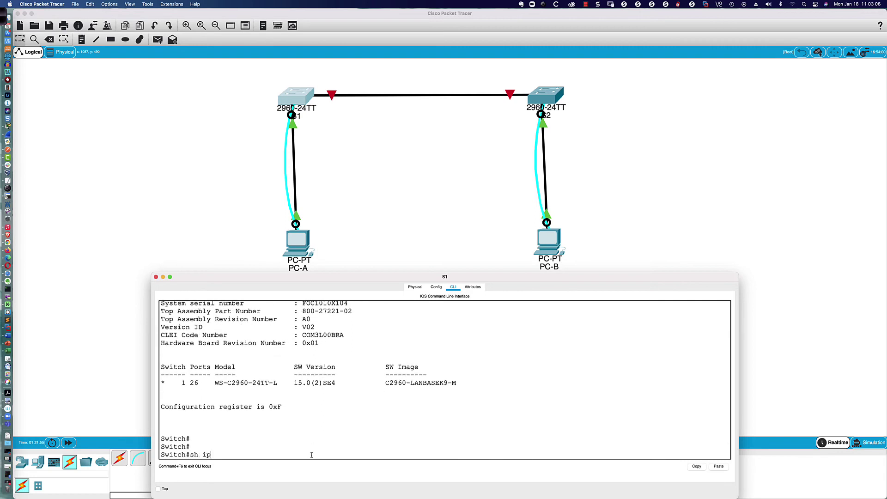
type(" int bri")
key("Return")
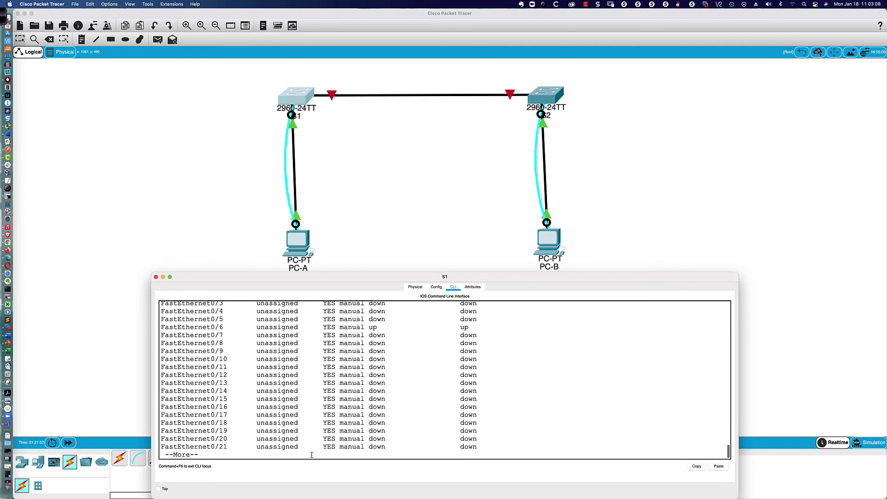
key("space")
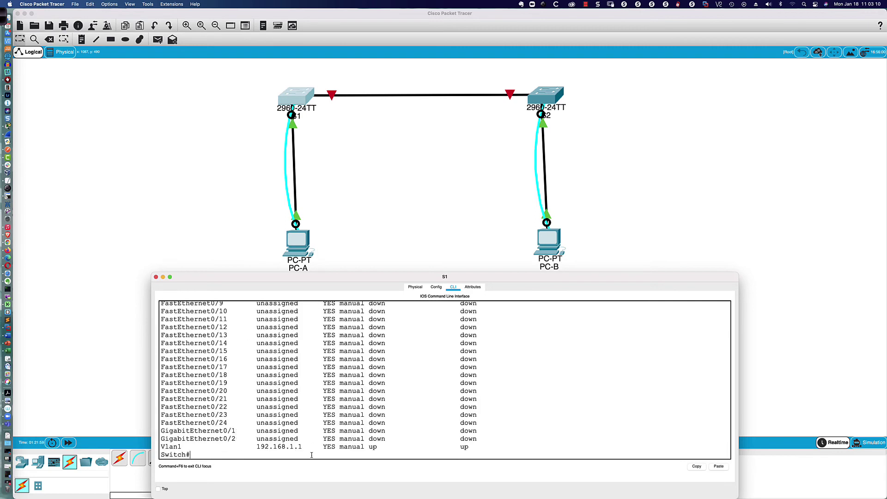
key("Return")
key("Return")
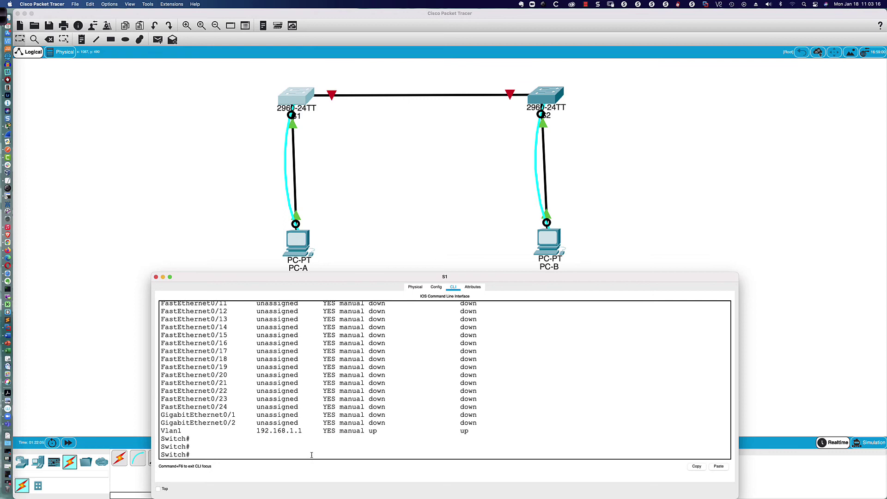
type("sh ip int bri | include up")
key("Return")
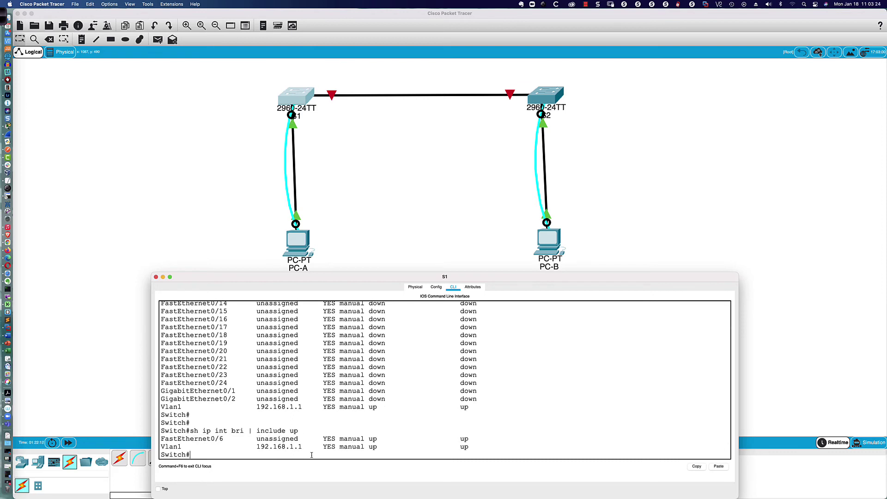
key("Return")
key("Return")
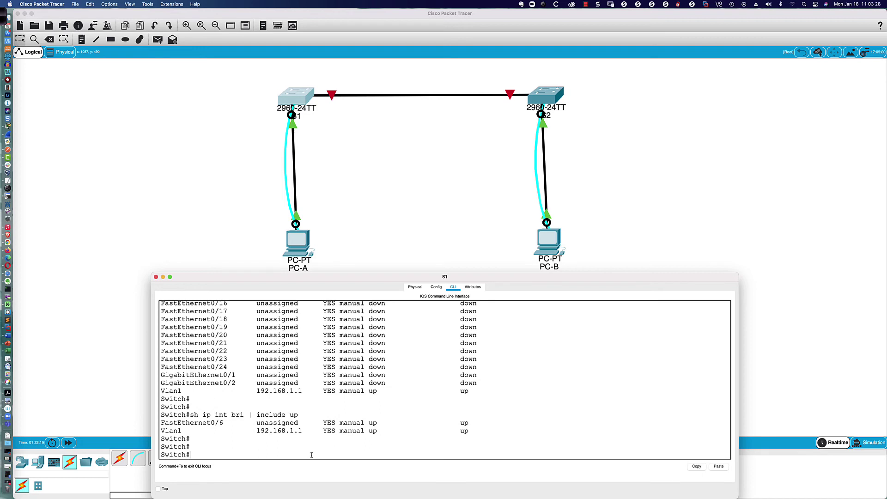
Enable interface FastEthernet0/1 on the switch with no shutdown.
type("conf t")
key("Return")
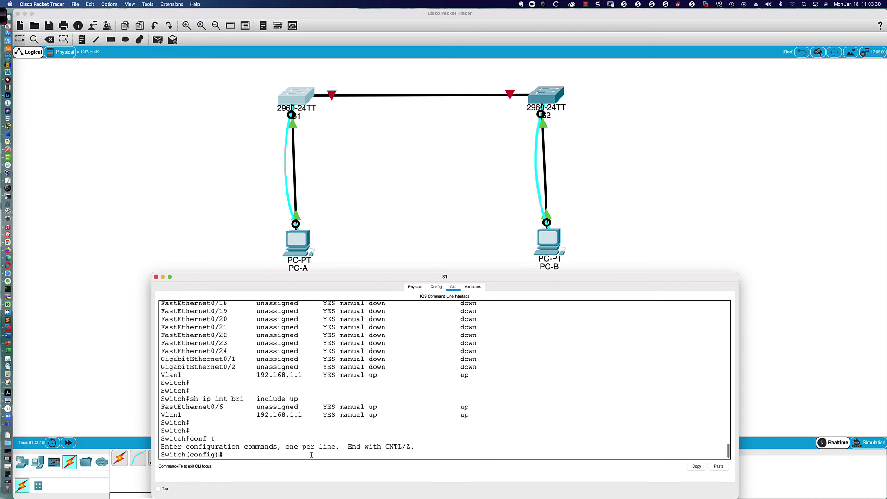
type("int fa0/1")
key("Return")
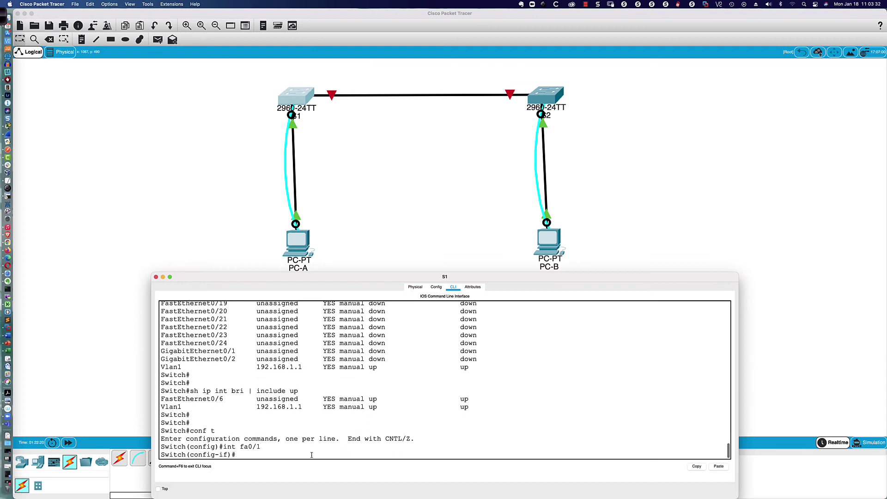
type("no shut")
key("Return")
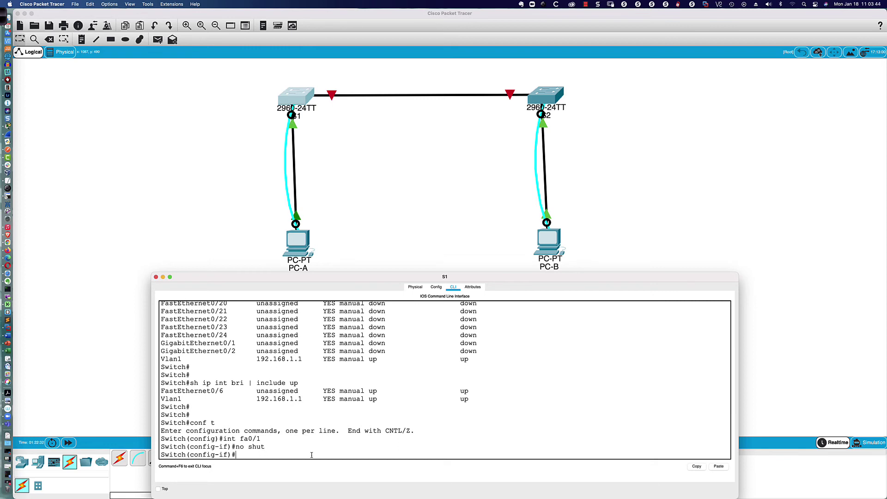
Check FastEthernet0/1's status with do sh ip int bri filtered by fa0/1, then FastEthernet0/1.
type("do shr")
key("BackSpace")
type("ip int bri | inc fa0/1")
key("Return")
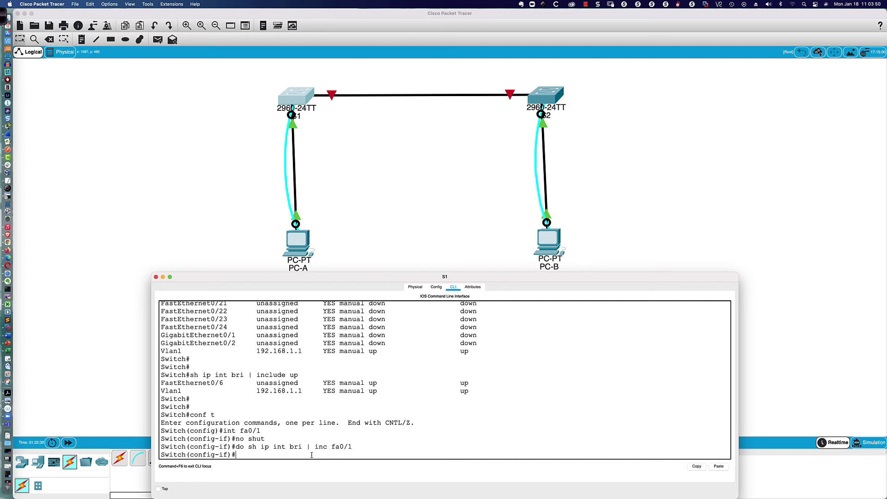
key("Up")
key("BackSpace")
key("BackSpace")
key("BackSpace")
key("BackSpace")
key("BackSpace")
type("FastEthernet0/1")
key("Return")
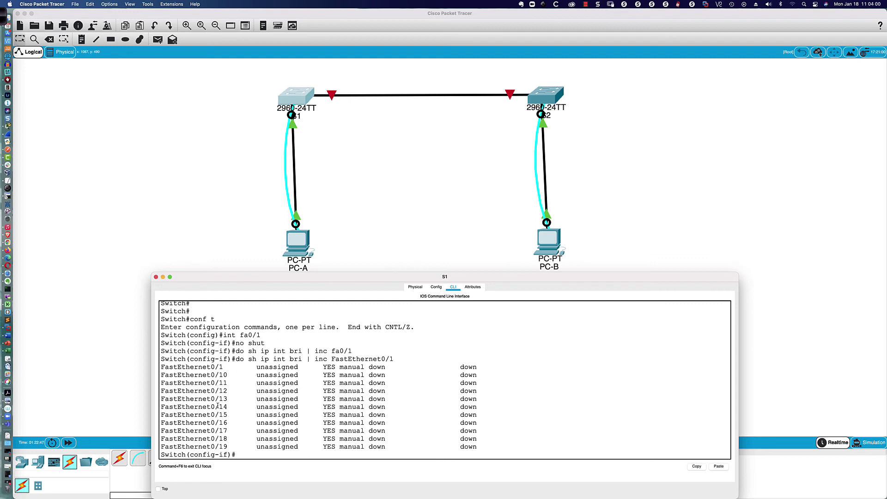
Highlight the FastEthernet0/1 status row to point out that it is still down.
left_click_drag(223, 375, 201, 374)
left_click(232, 383)
left_click_drag(211, 367, 480, 368)
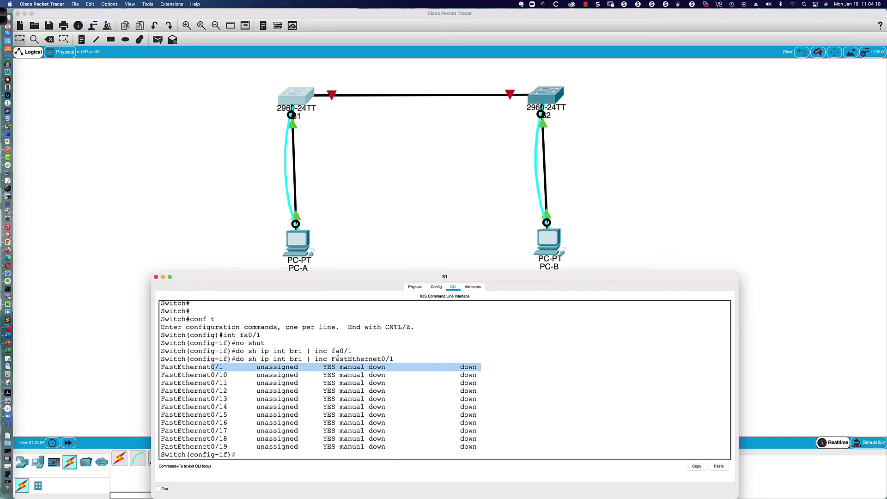
left_click_drag(337, 358, 394, 359)
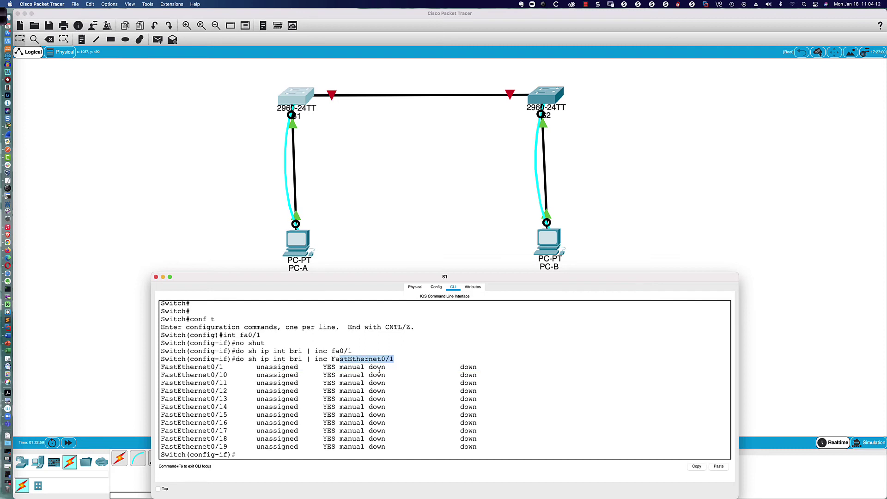
left_click(325, 368)
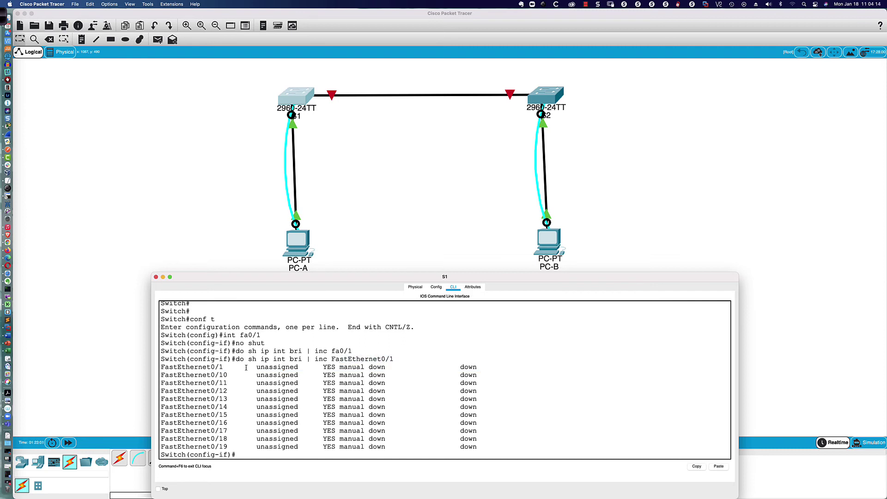
left_click_drag(241, 367, 484, 371)
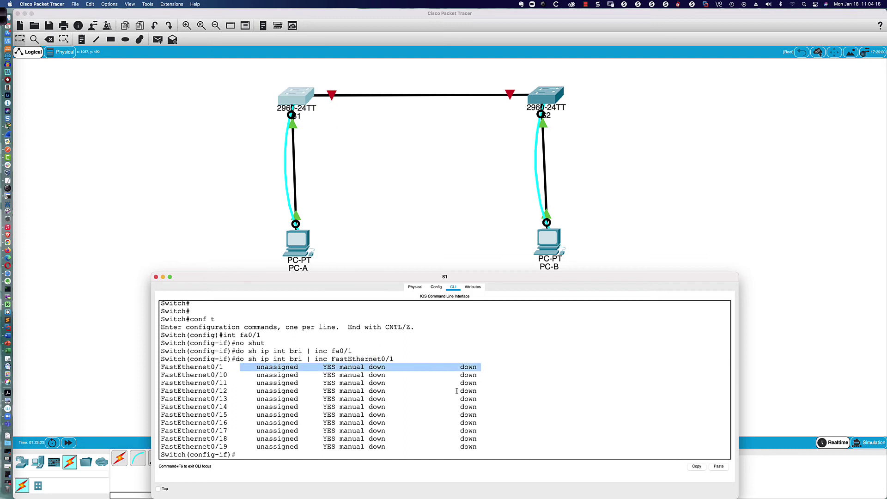
left_click(245, 455)
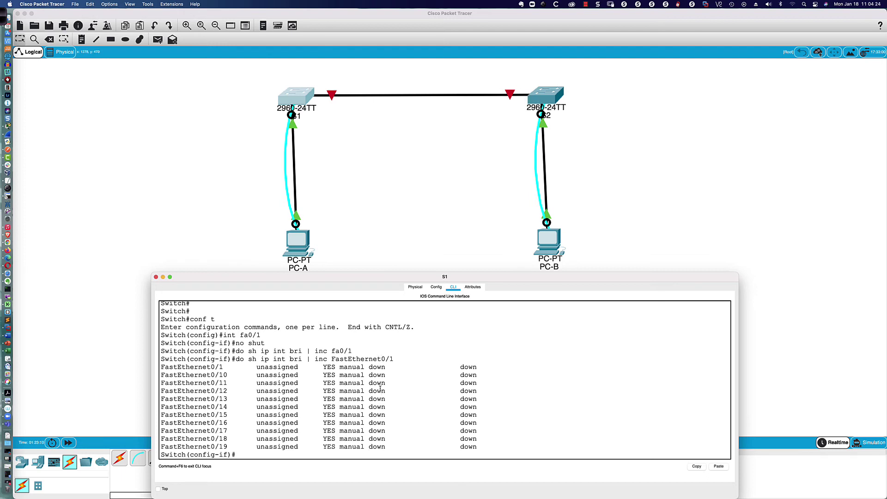
Rename the switch to S1 and save its configuration with wri mem.
type("exit")
key("Return")
type("host")
key("Tab")
type("S1")
key("Return")
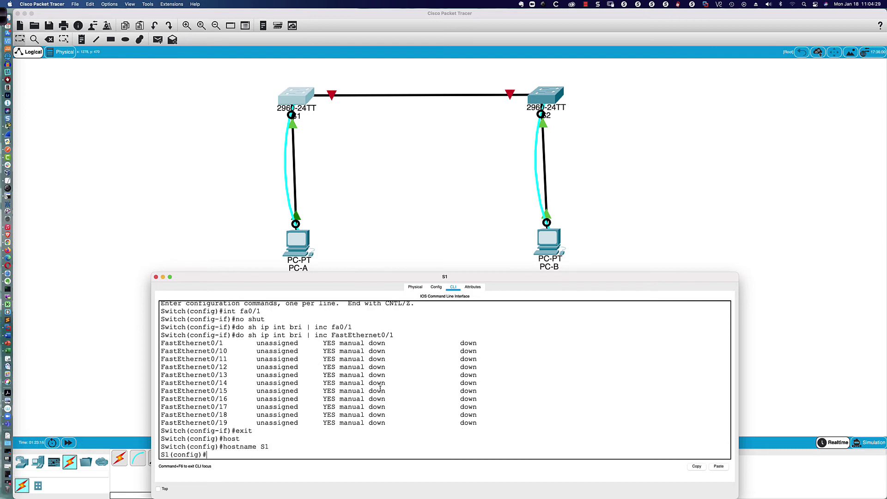
type("end")
key("Return")
key("Return")
key("Return")
key("Return")
type("wri mem")
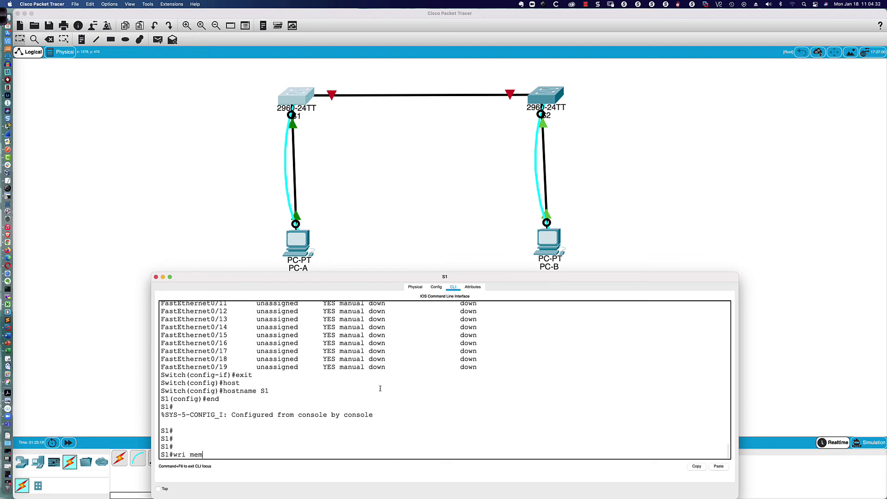
key("Return")
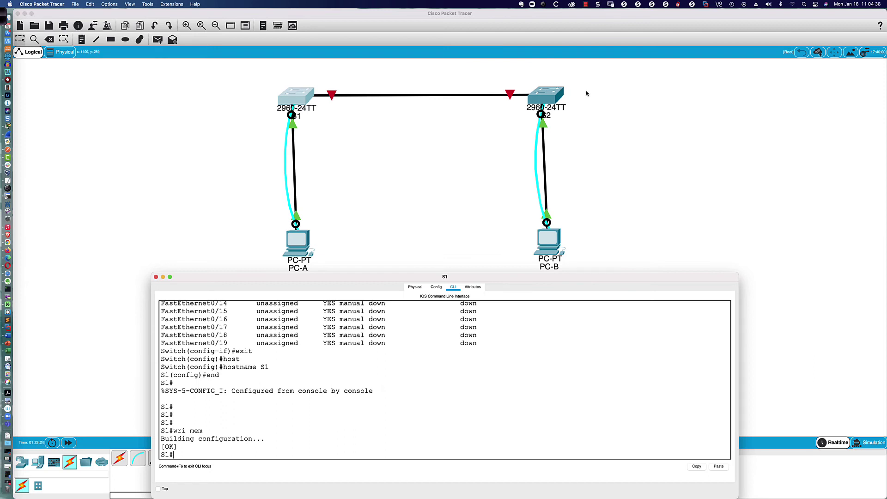
left_click(552, 94)
Name the second switch S2 and disable IP domain lookup.
key("Return")
key("Return")
key("Return")
key("Return")
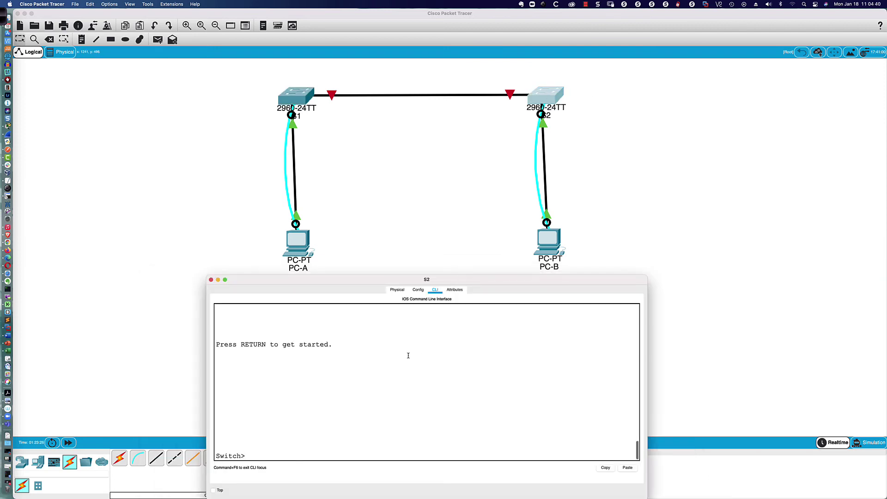
type("en")
key("Return")
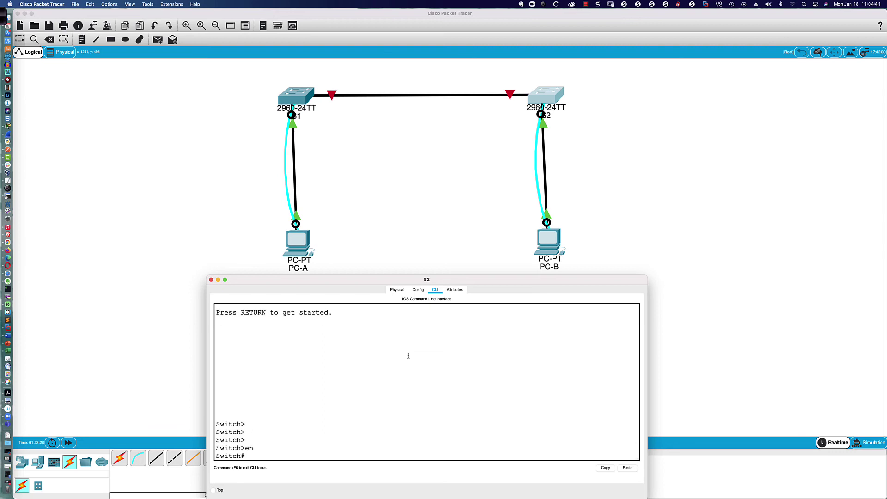
type("conf t")
key("Return")
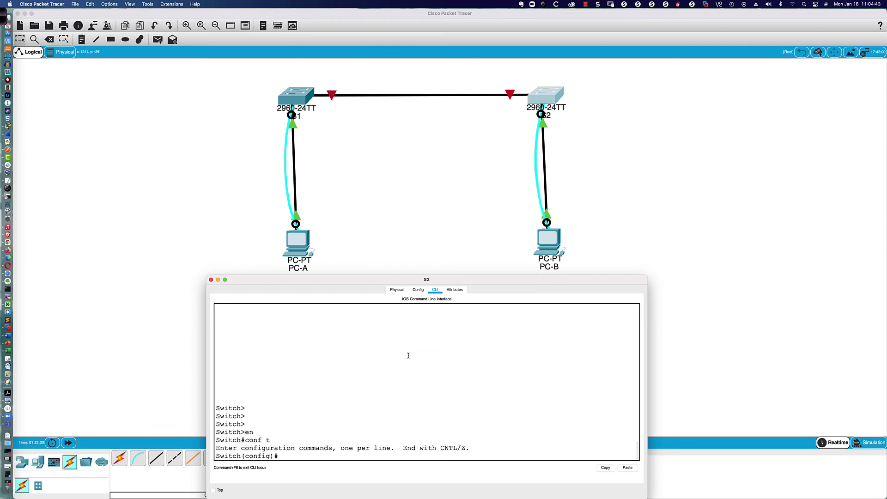
type("host")
key("Tab")
type("S2")
key("Return")
type("no")
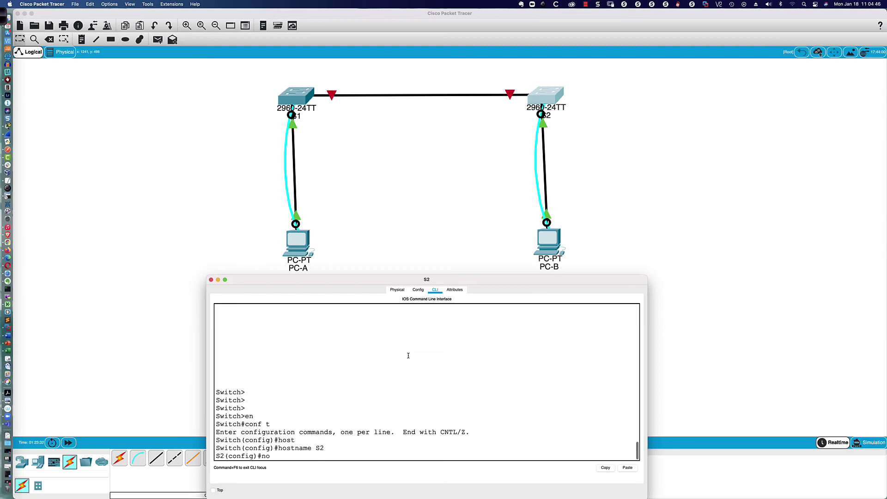
type(" ip domain-look")
key("Return")
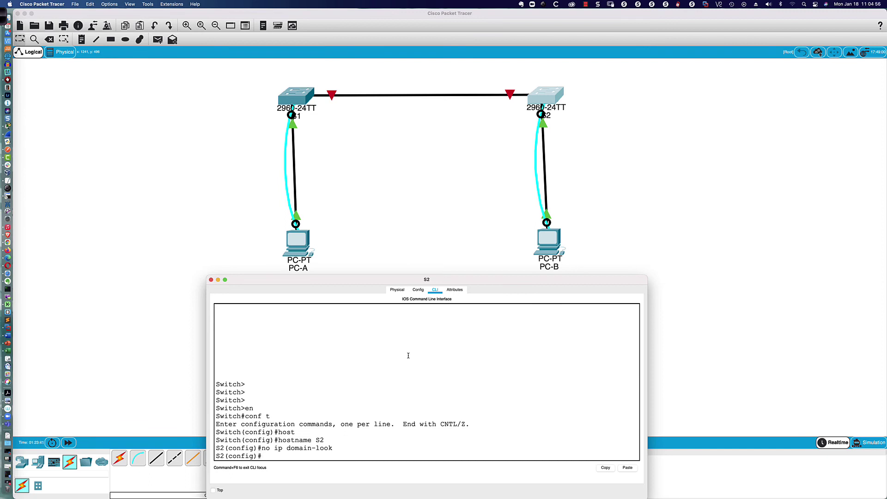
Set an enable secret password on S2.
type("en")
key("Tab")
type("a")
key("Tab")
type("se")
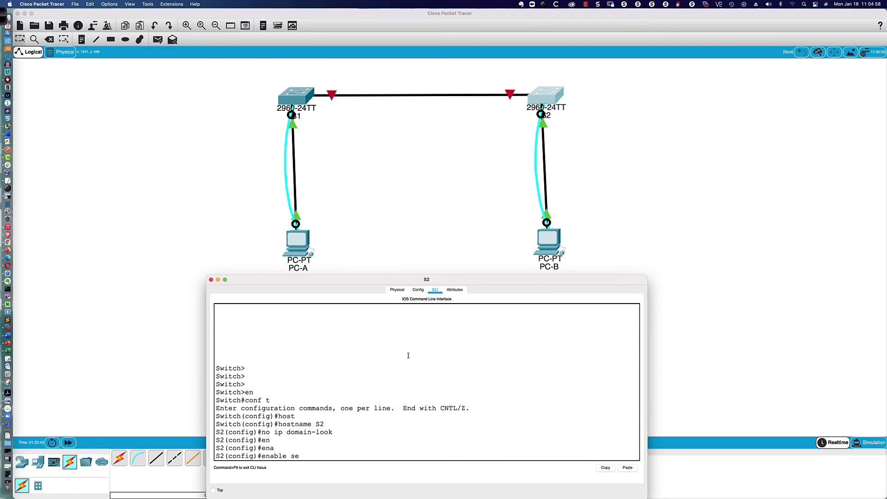
type("c")
key("Tab")
type("cisc")
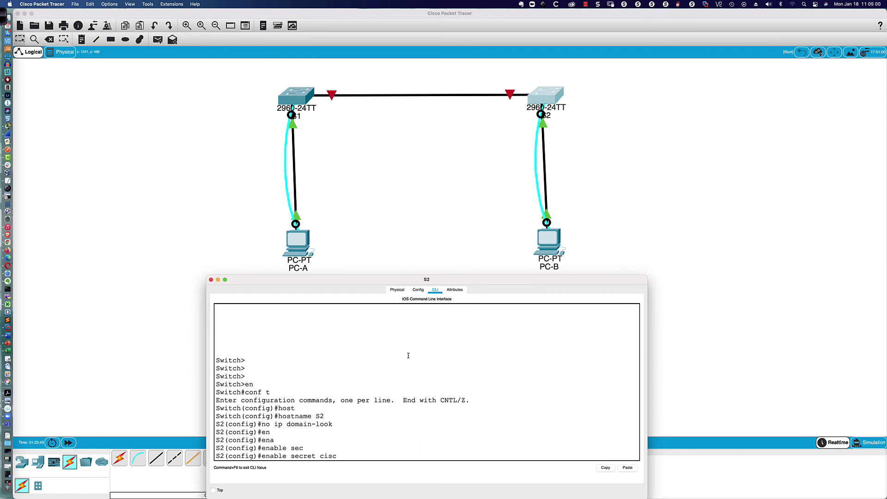
type("o")
key("BackSpace")
key("BackSpace")
key("BackSpace")
key("BackSpace")
key("BackSpace")
type("class")
key("Return")
Give console line 0 synchronous logging, a line password and login.
type("line c")
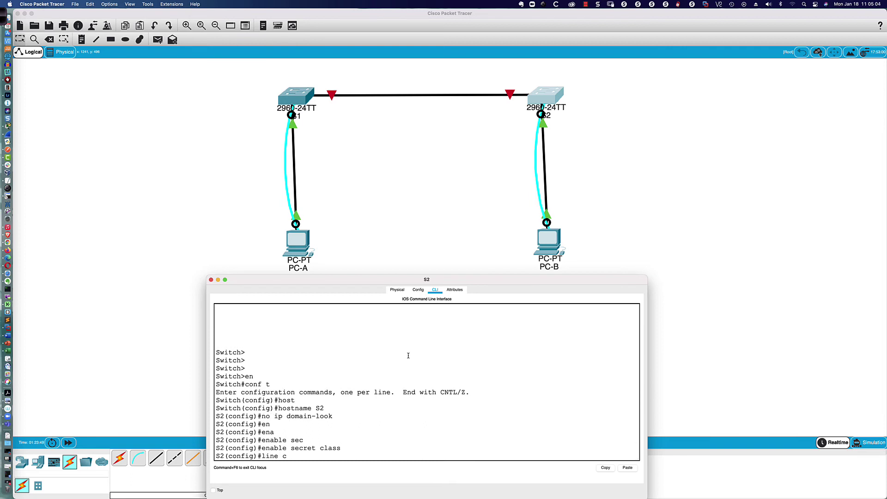
type("on 0")
key("Return")
type("log")
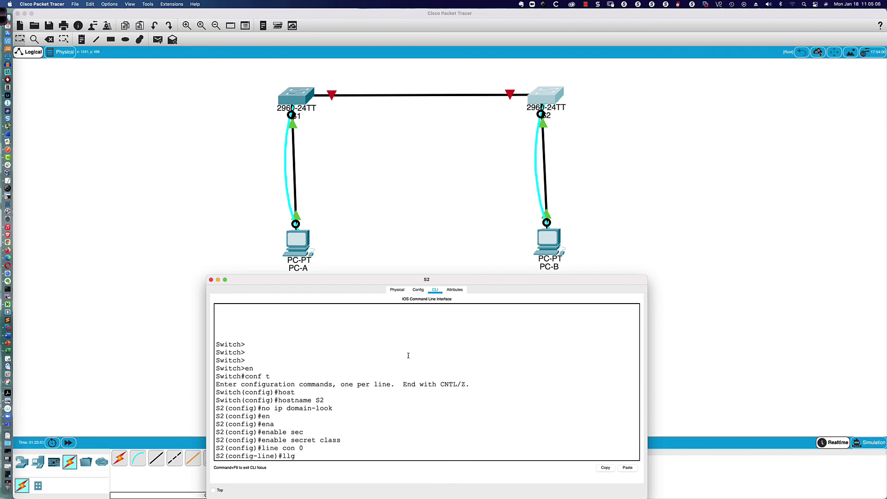
type("g")
key("Tab")
type("s")
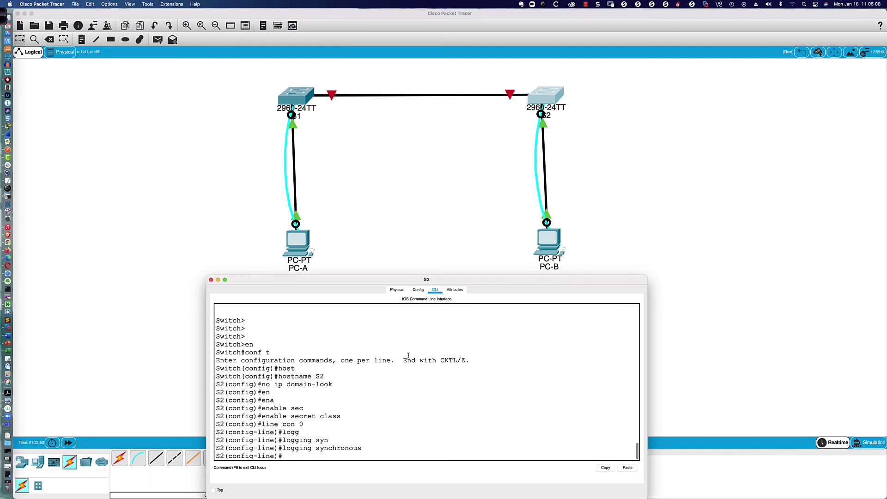
type("pass")
key("Tab")
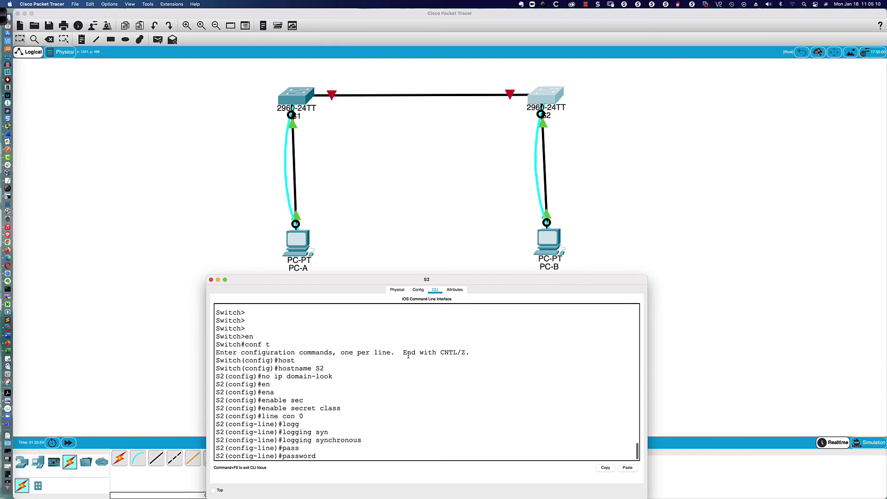
type("cisco")
key("Return")
type("login")
key("Return")
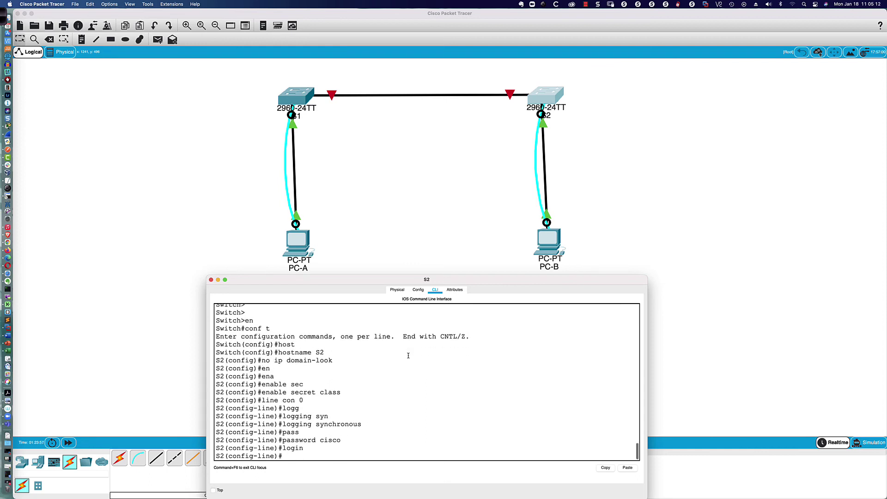
key("Return")
key("Return")
Enter configuration for S2's vty lines 0 to 15.
key("Return")
type("int")
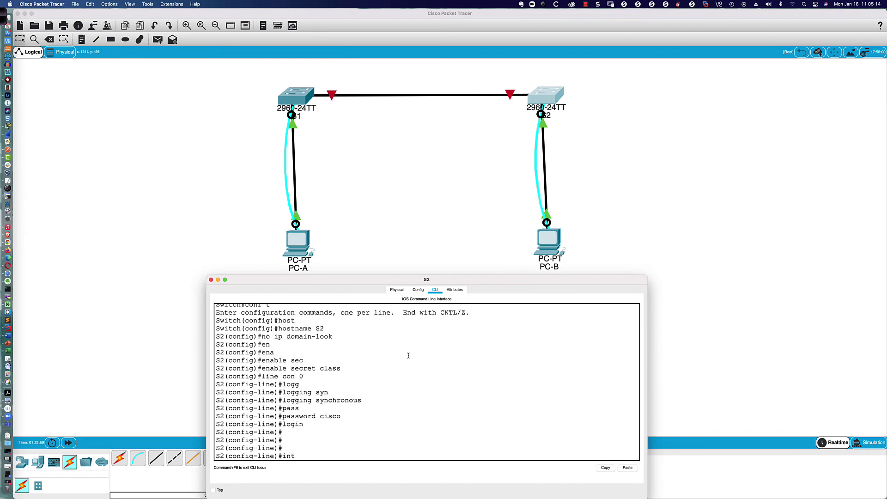
key("BackSpace")
key("BackSpace")
key("BackSpace")
type("line vty 0 15")
key("Return")
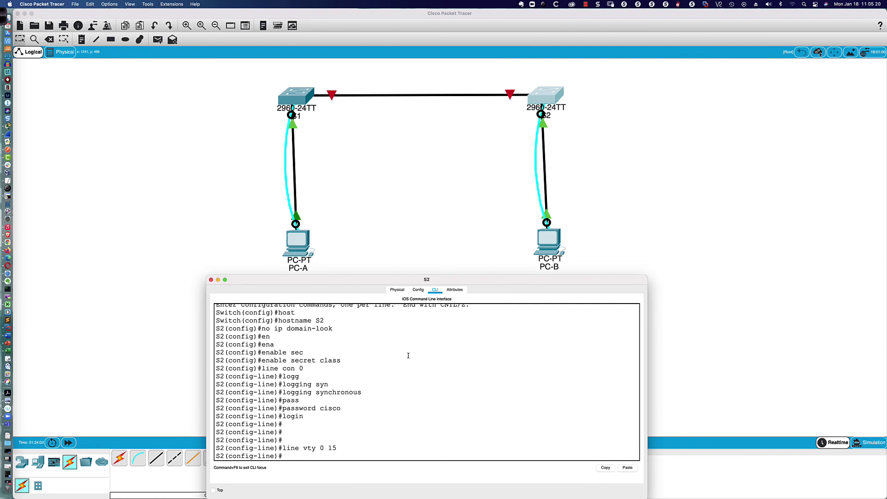
On S2's vty 0 15 lines, set the line password, require login and enable logging synchronous.
type("pas")
key("Tab")
type("cisco")
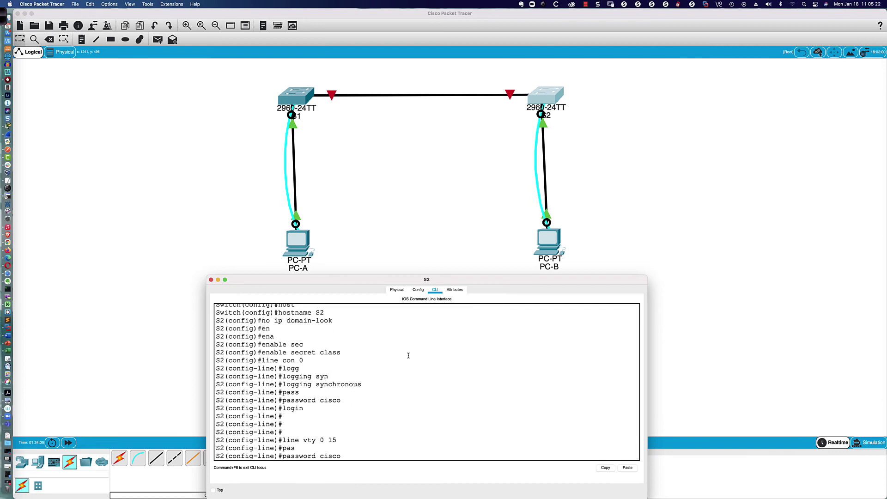
key("Return")
type("login")
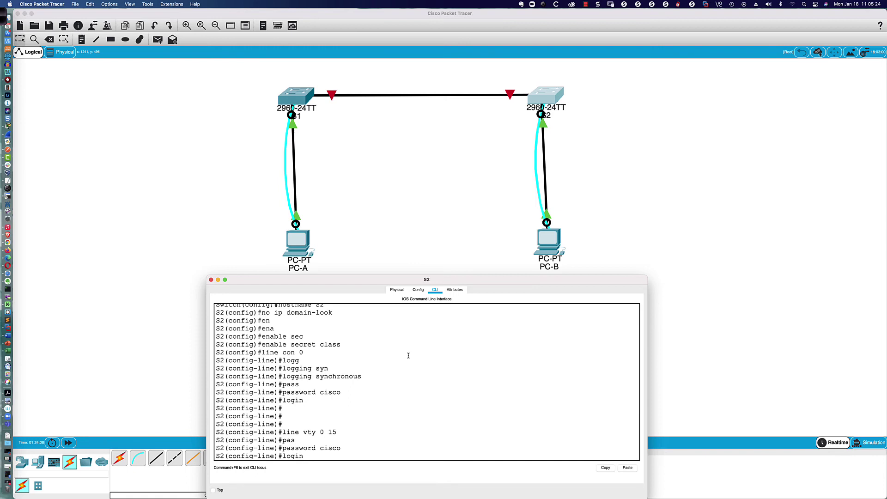
key("Return")
type("l")
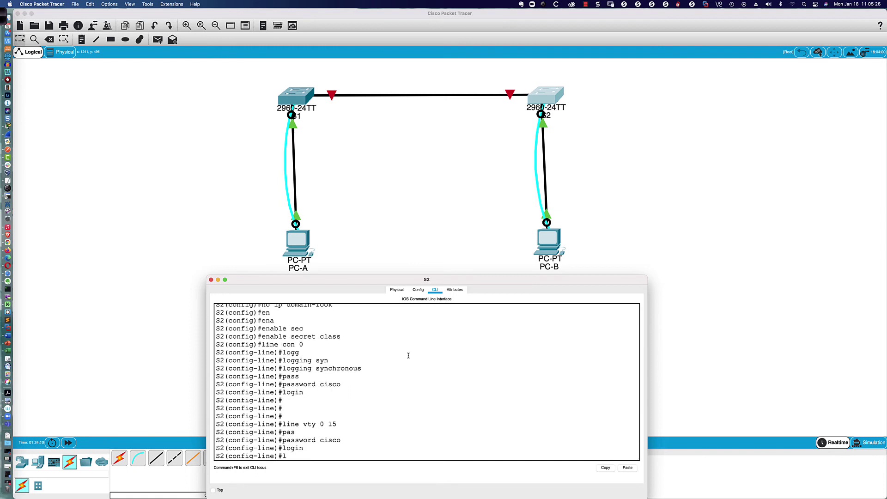
type("ogg sy")
key("Tab")
key("Return")
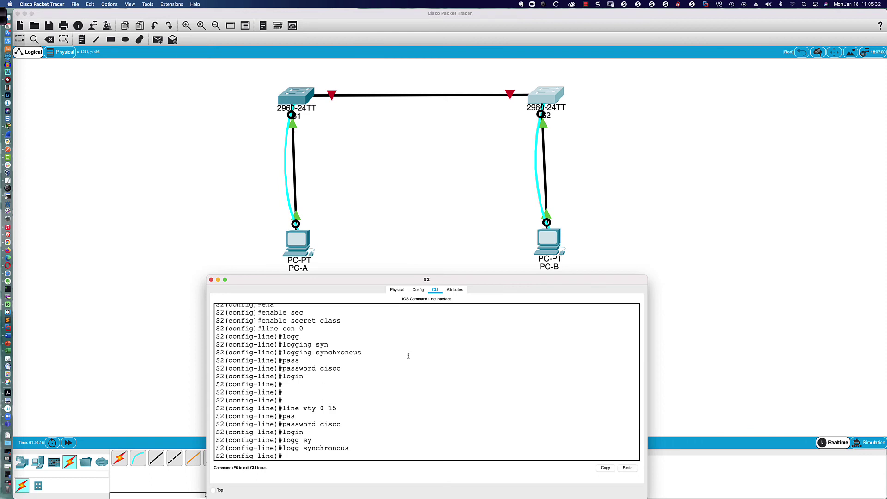
key("Return")
key("Return")
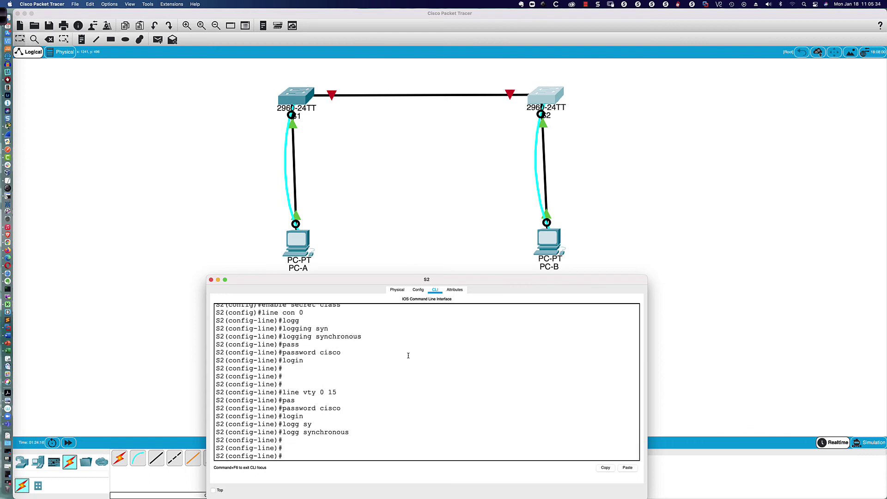
type("int vlan 1")
Give S2's VLAN 1 address 192.168.1.2 255.255.255.0, bring it up, and verify its status.
key("Return")
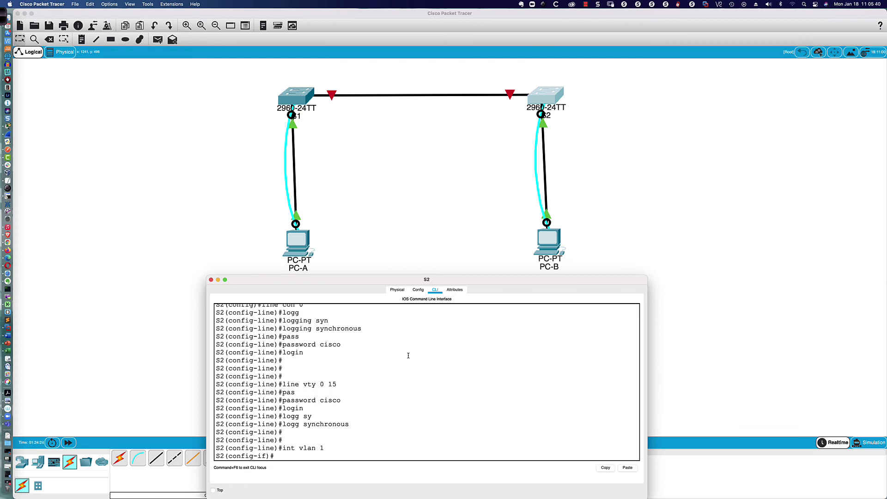
type("ip add 192.168.1.2 255.255.255.0")
key("Return")
type("no shut")
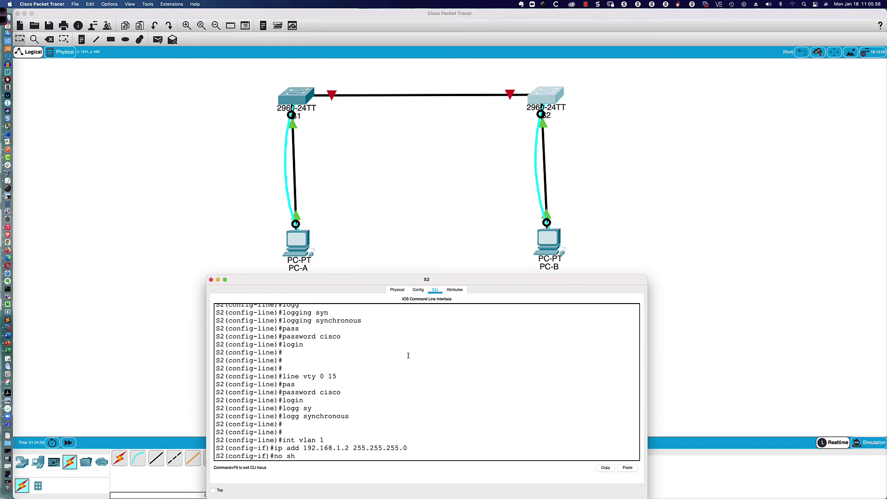
key("Return")
key("Return")
key("Return")
key("Return")
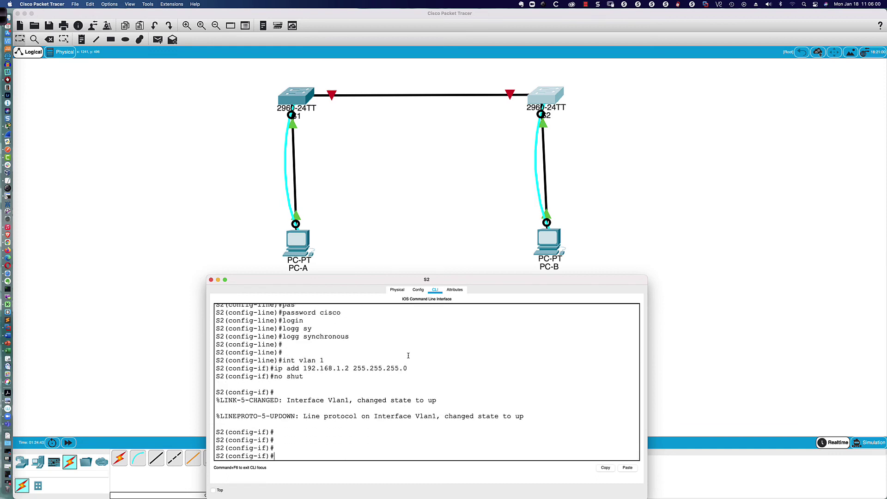
type("do sh ip int bri | inc Vl")
key("Return")
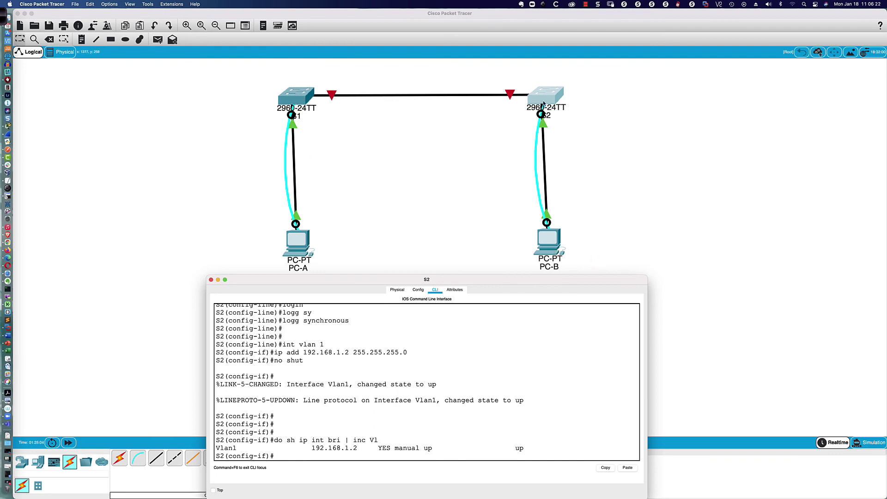
Enable S2's FastEthernet0/1 port with no shutdown.
type("int fa0/1")
key("Return")
type("no shut")
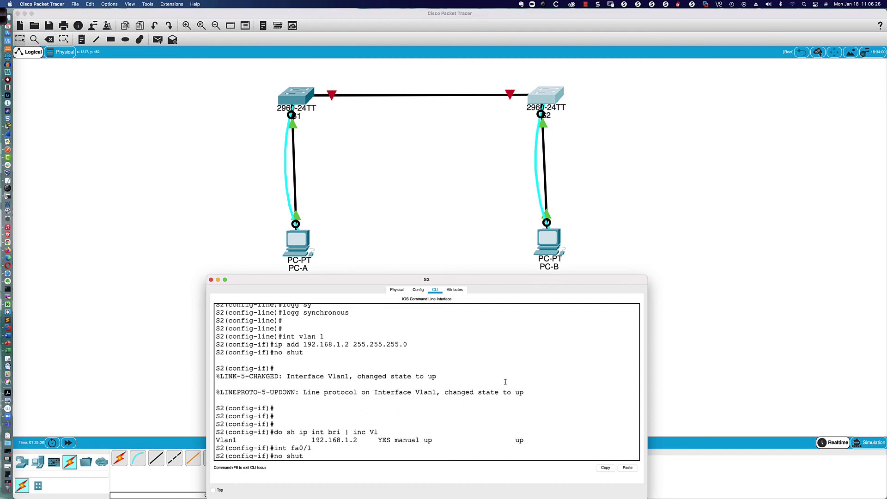
key("Return")
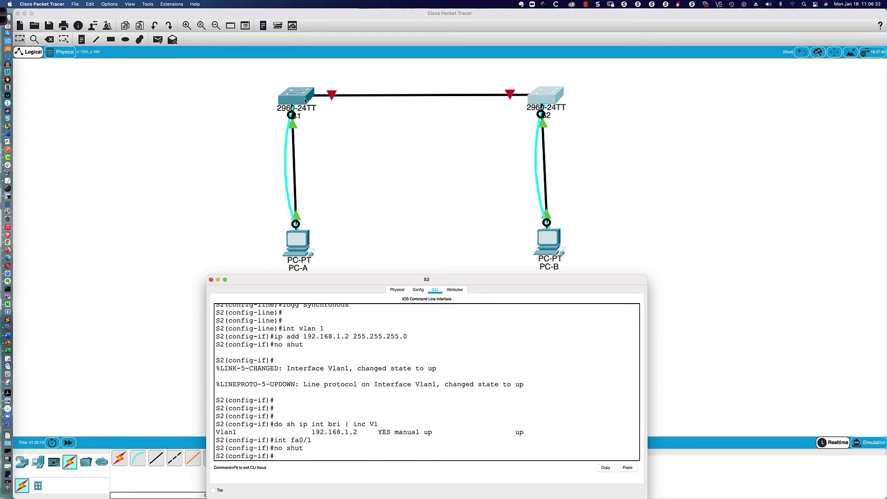
left_click(389, 113)
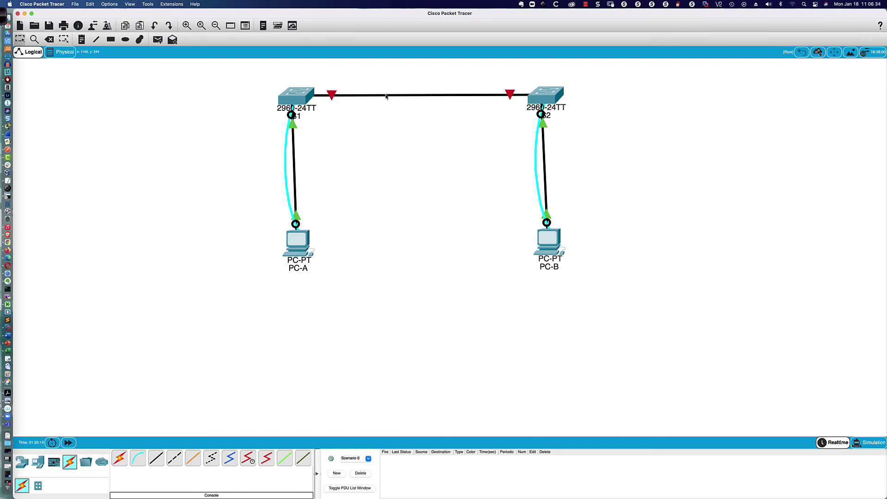
On S1, enter configuration mode and bring up interface Fa0/1 with no shut.
mouse_move(385, 96)
left_click(305, 101)
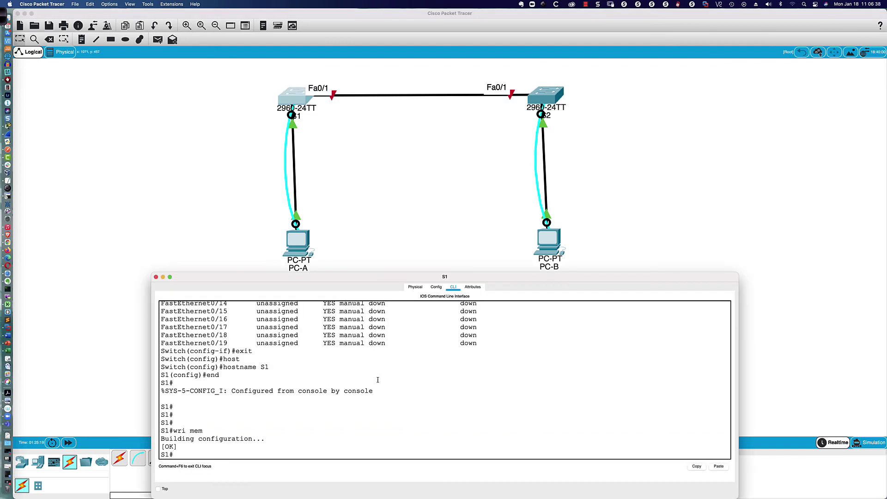
key("Return")
key("Return")
key("Return")
type("conf t")
key("Return")
type("int ")
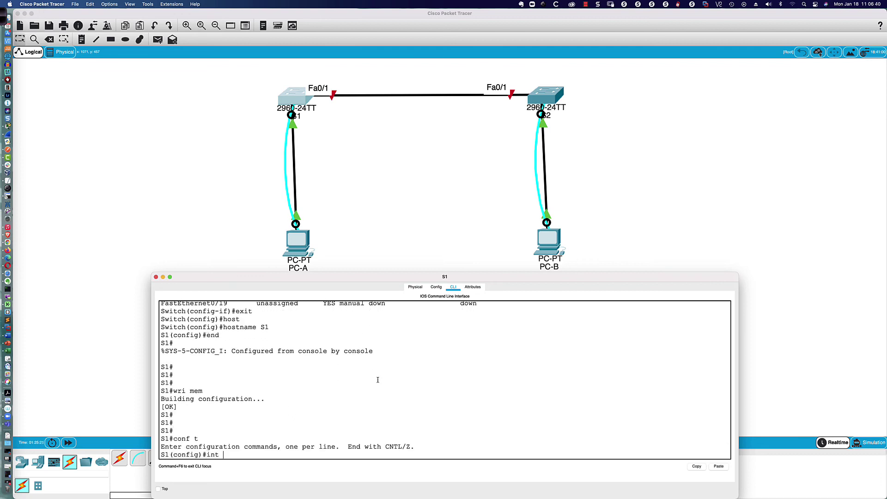
type("fa0/1")
key("Return")
type("no shut")
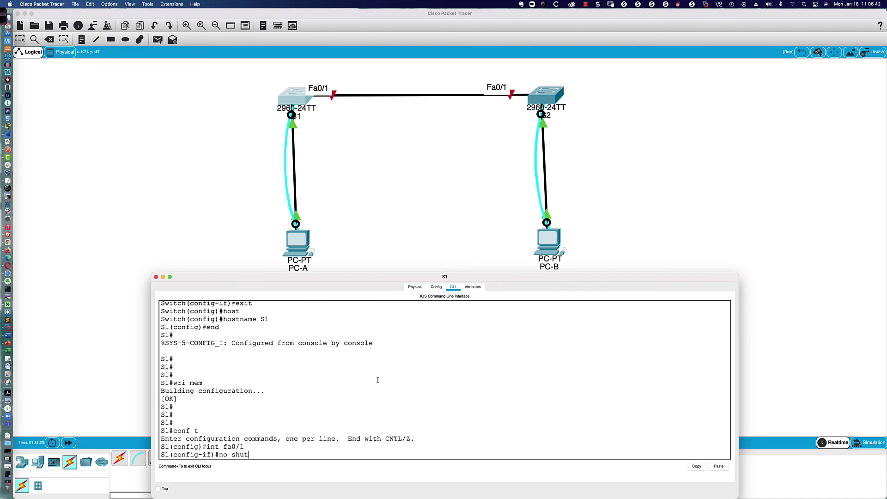
key("Return")
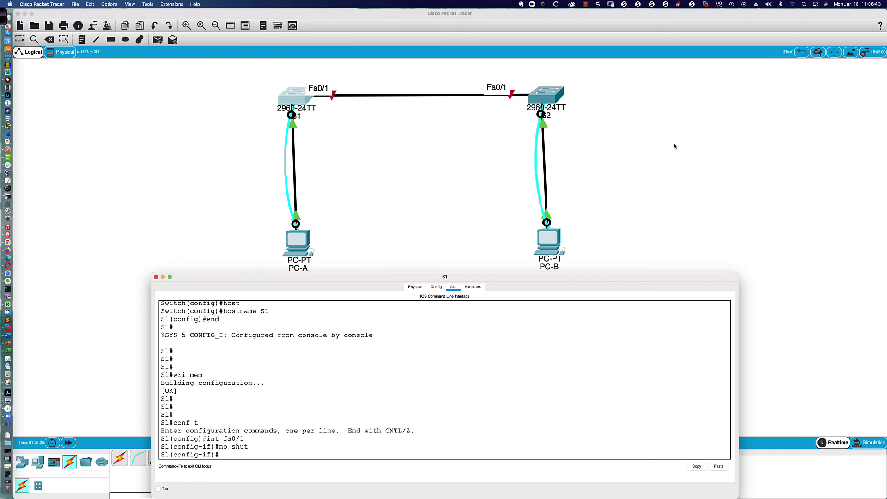
On S2, bring up interface Fa0/1 with no shut.
left_click(554, 106)
type("int fa0/1")
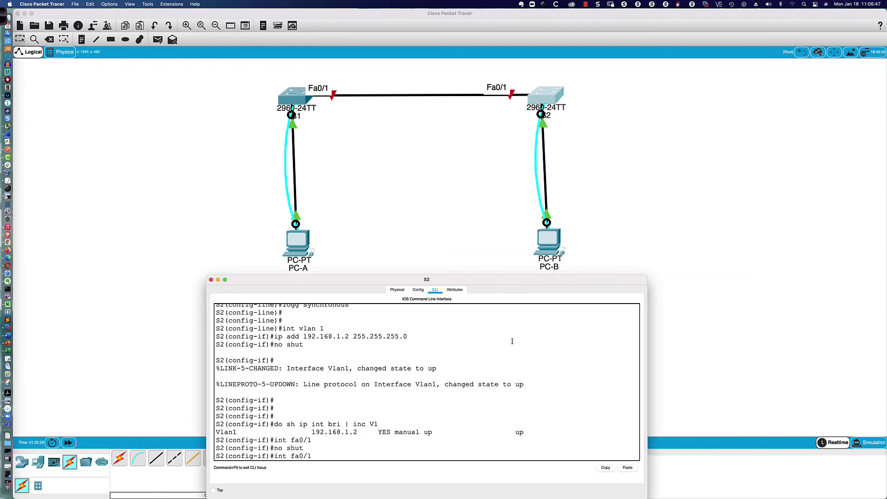
key("Return")
type("no shut")
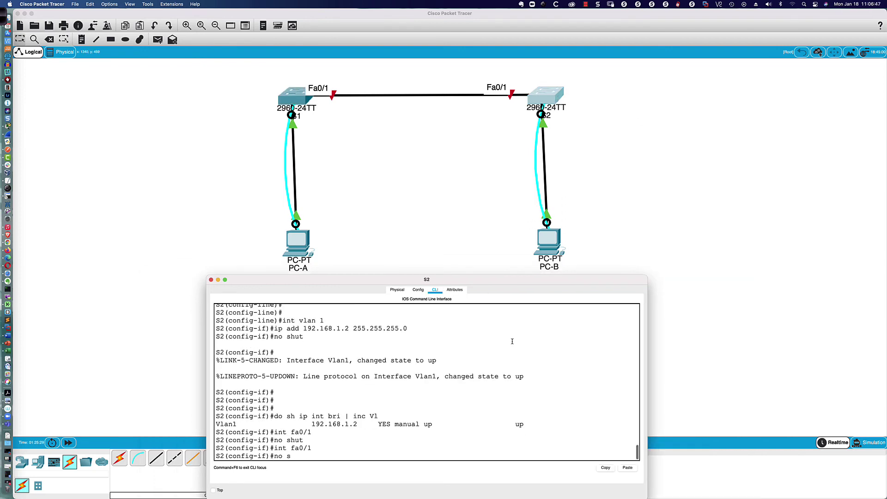
key("Return")
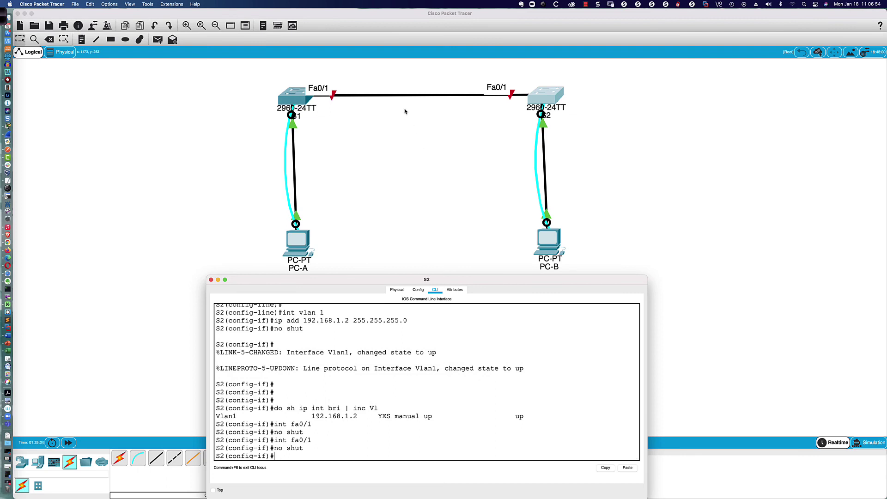
Exit configuration mode on S2 and save its configuration with wri mem.
left_click(489, 385)
type("end")
key("Return")
type("wri mem")
key("Return")
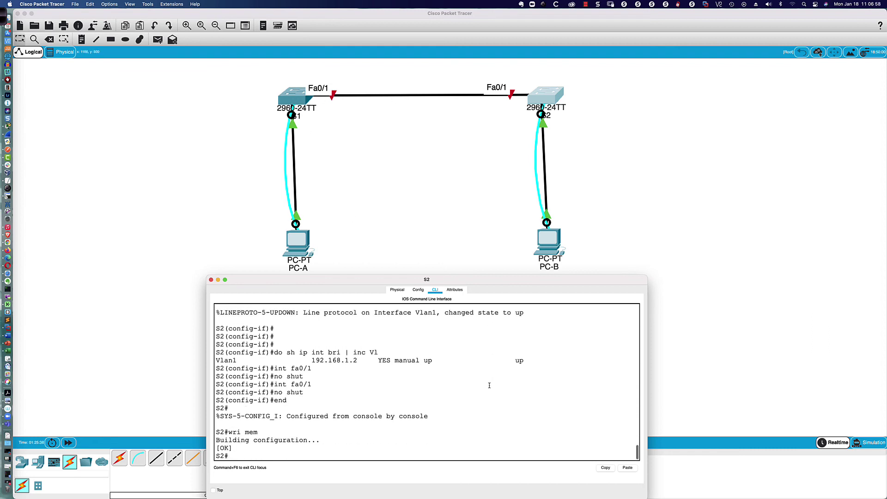
Save S1's configuration with wri mem, reload S1, and return to S2's console.
key("super+grave")
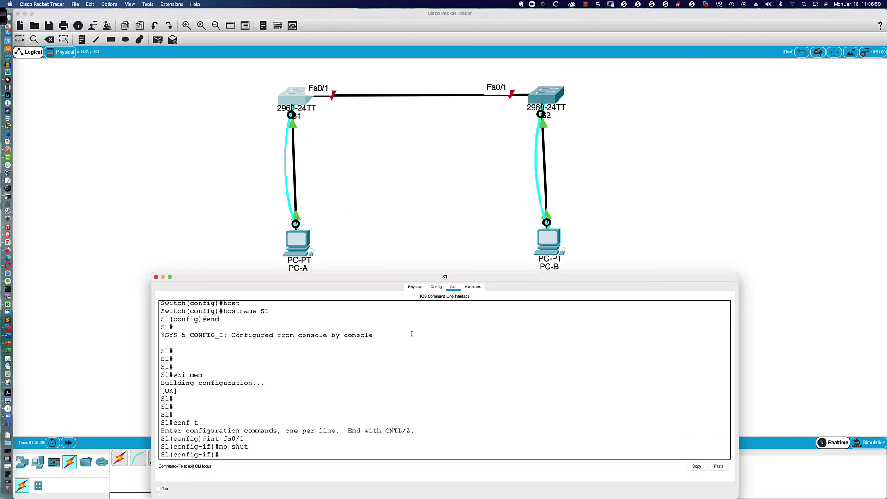
type("end")
key("Return")
type("wri")
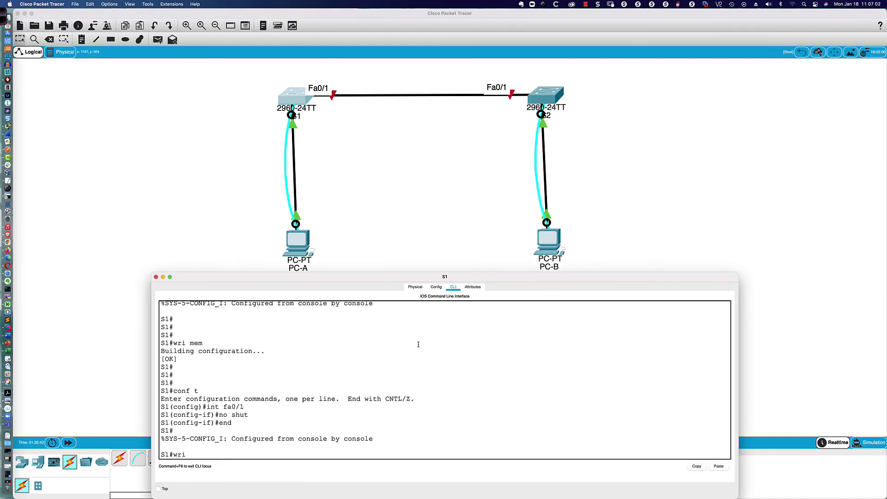
type(" mem")
key("Return")
type("reload")
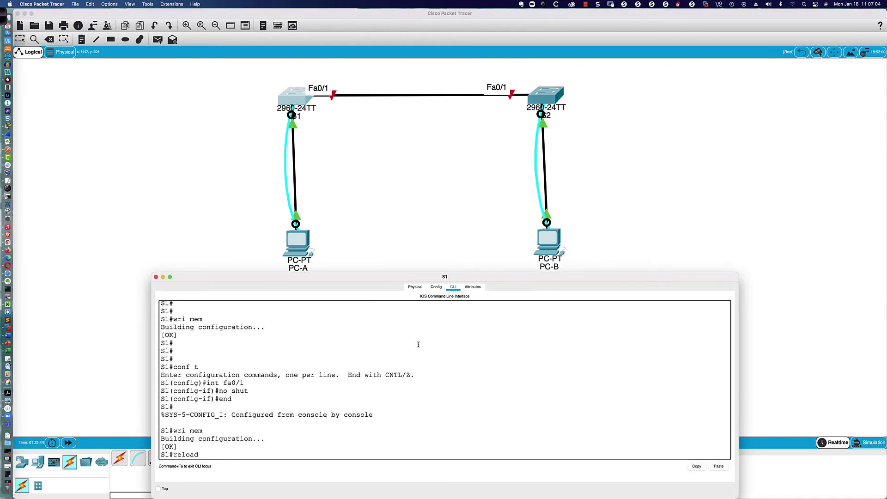
key("Return")
key("Return")
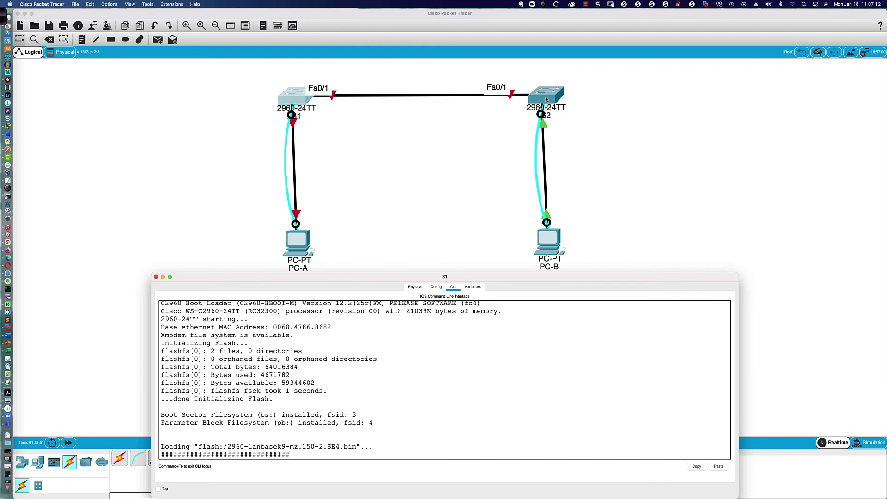
left_click(546, 100)
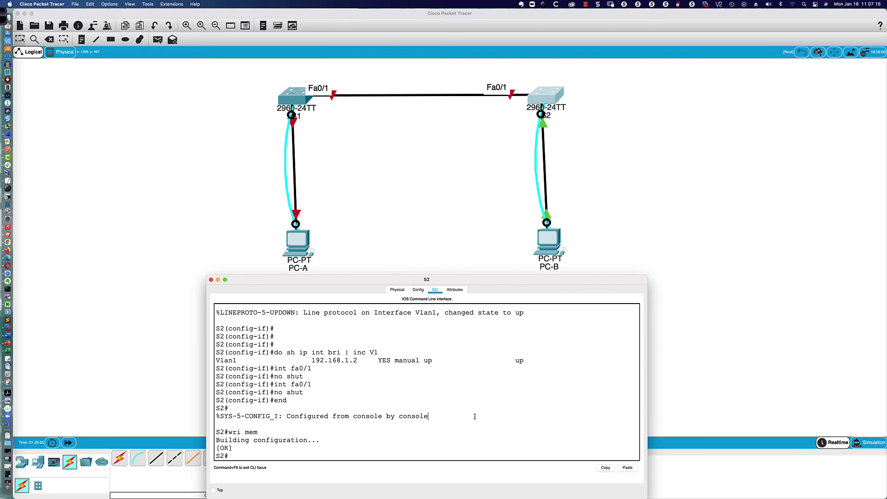
key("Return")
key("Return")
key("Return")
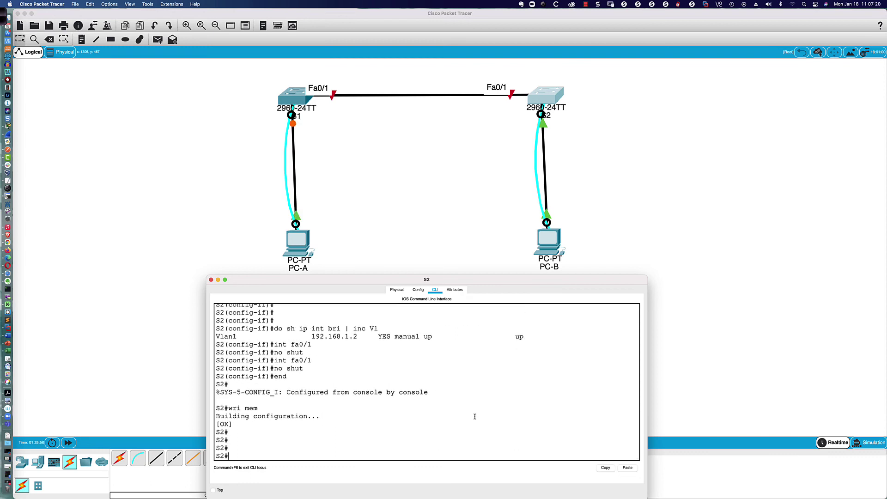
Set S2's banner motd to "Must be authorized - log off now!!!" and save with wri mem.
type("conf t")
key("Return")
type("bann")
key("Tab")
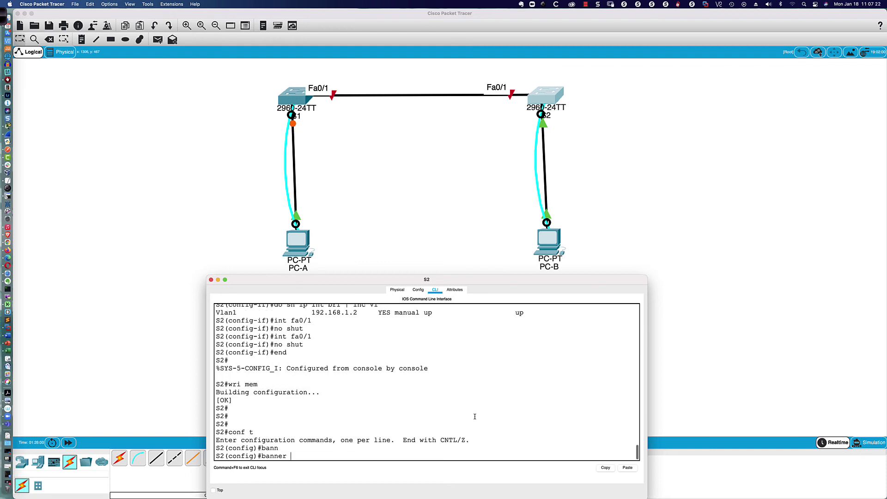
type("motd \"Must be authorized - lo")
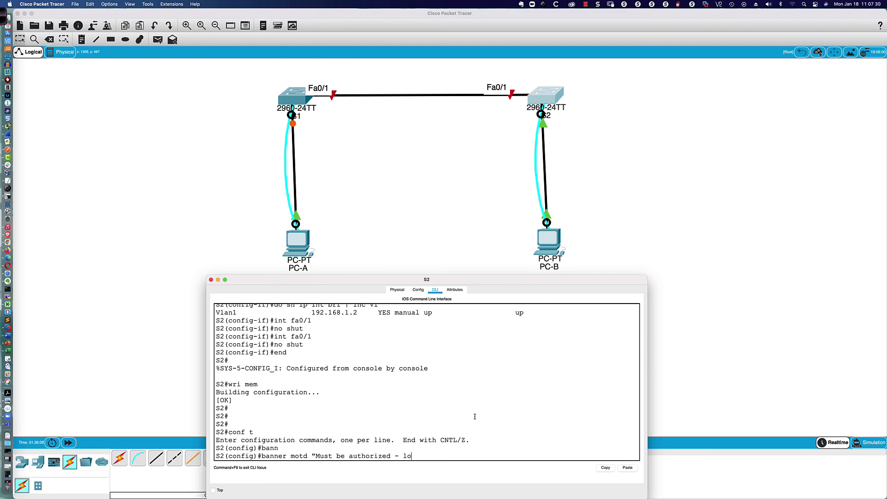
type("g off now!!!\"")
key("Return")
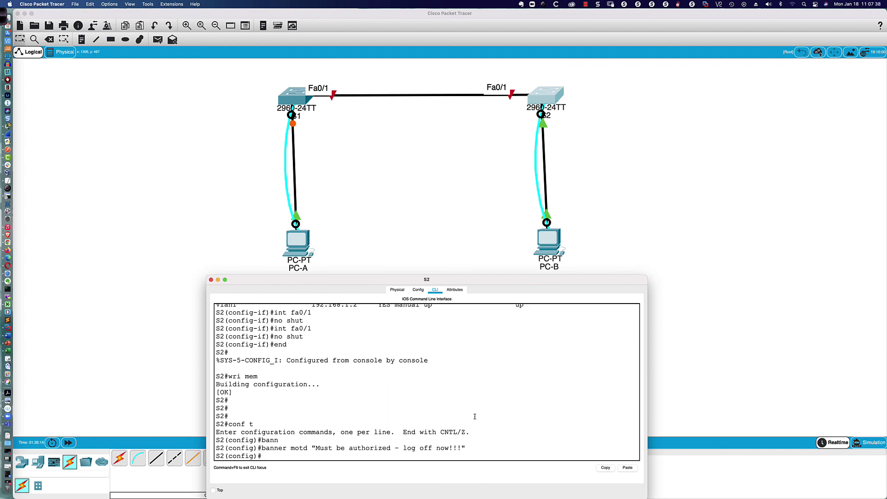
type("end")
key("Return")
key("Return")
key("Return")
key("Return")
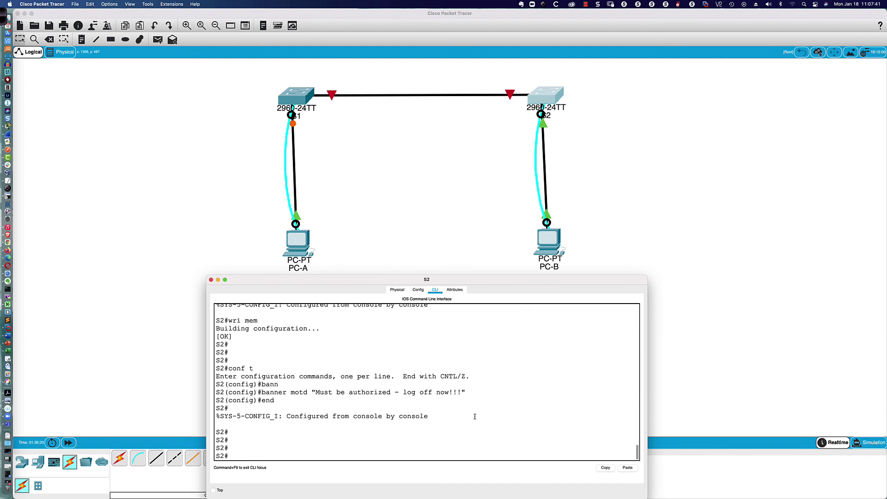
type("wri mem")
key("Return")
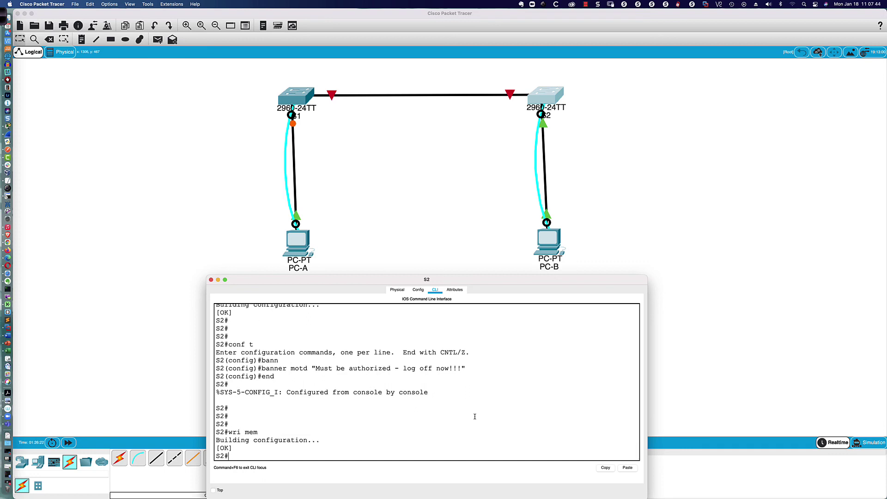
key("Return")
Page through S2's running configuration with sh run to check the banner.
type("sh run")
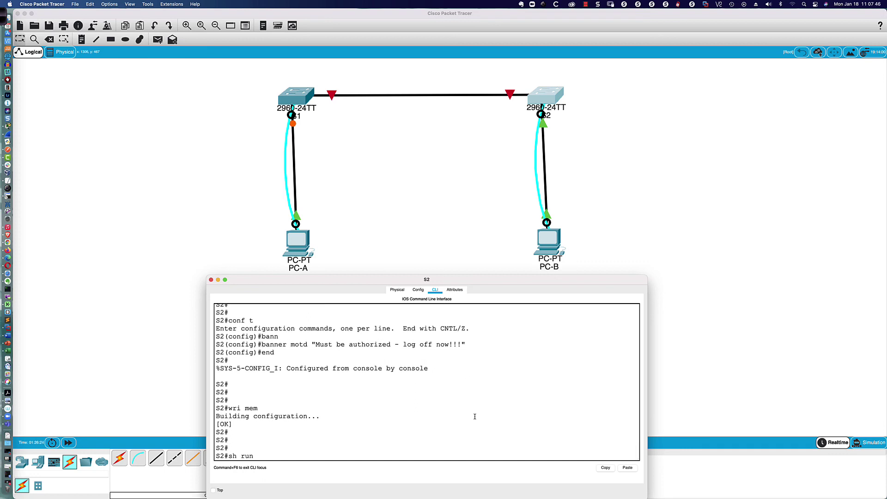
key("Return")
key("space")
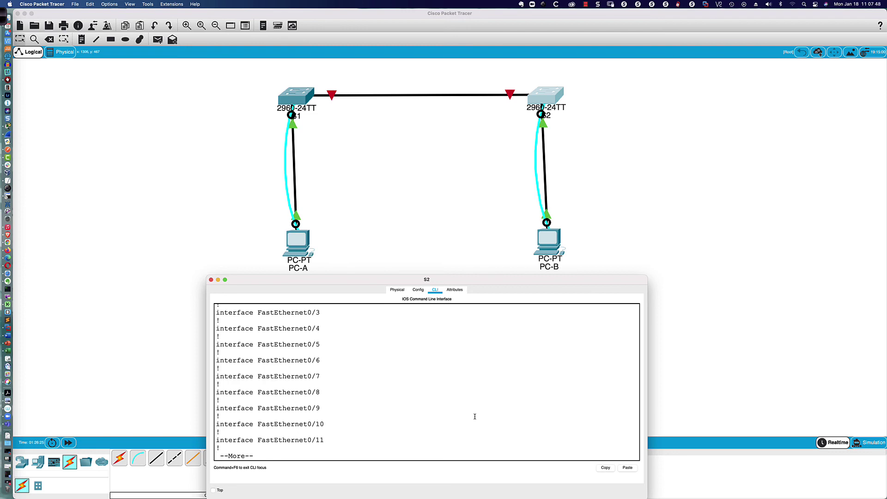
scroll(474, 417, "up", 1)
scroll(475, 417, "up", 2)
scroll(474, 416, "down", 10)
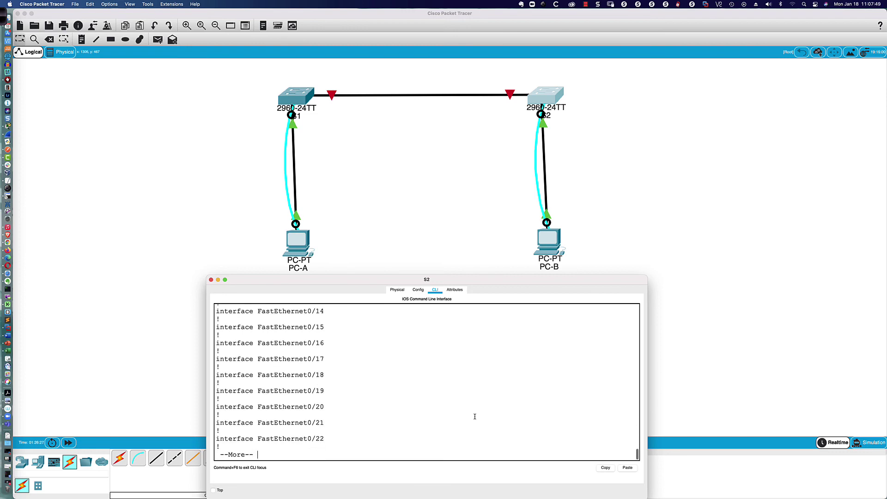
key("space")
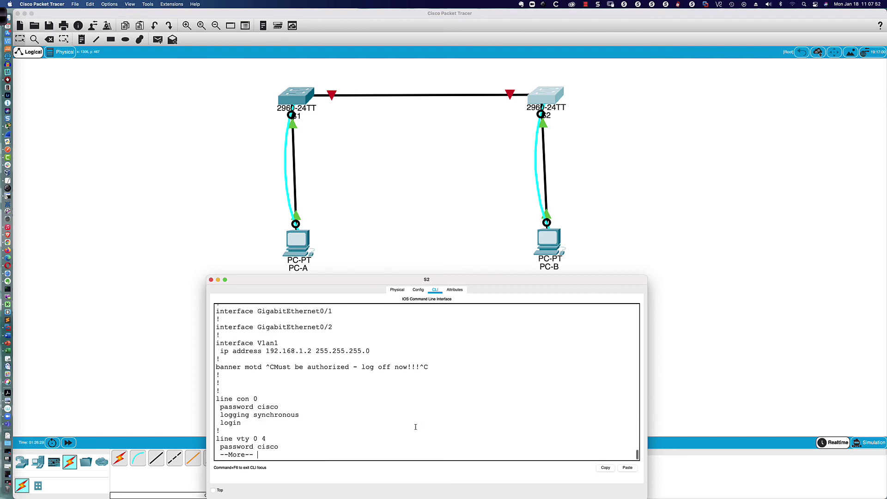
key("space")
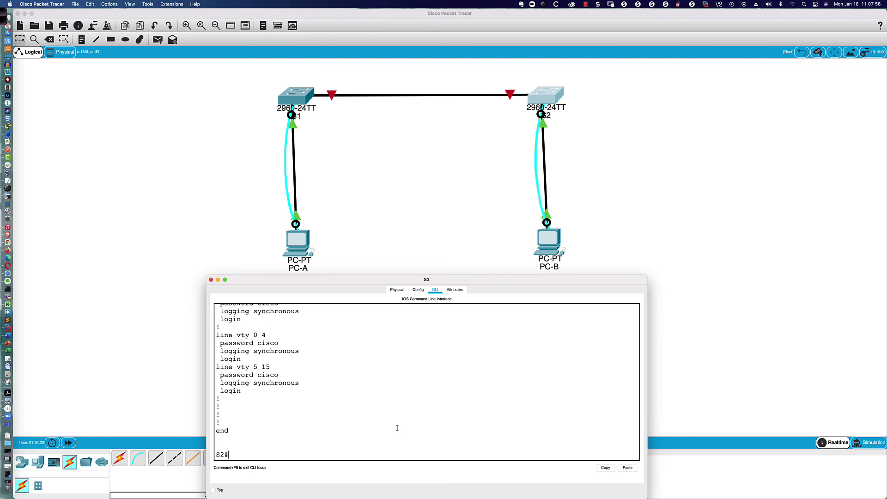
Check S2's version and interface status (sh ver, sh ip int bri), then save with wri mem.
type("sh ver")
key("Return")
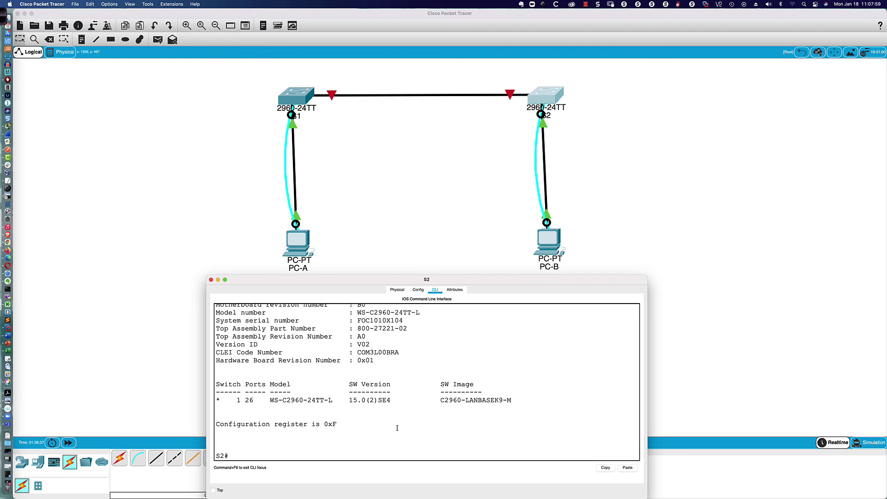
type("sh ip int bri")
key("Return")
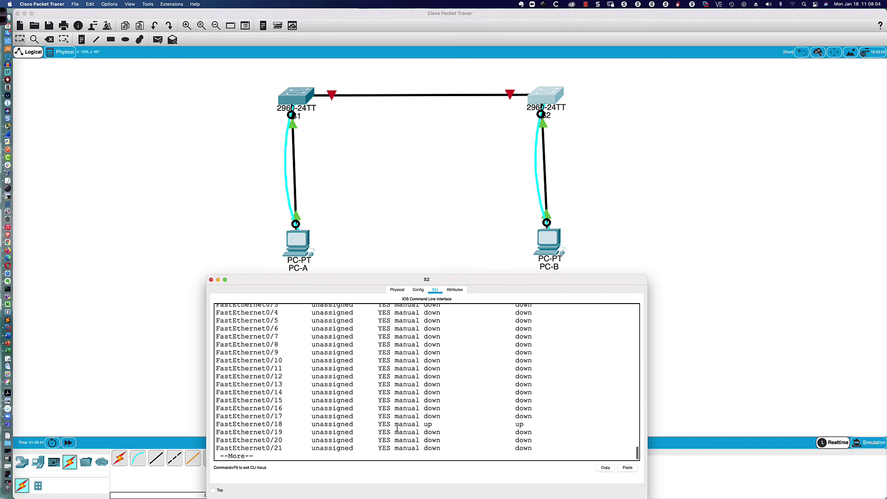
scroll(399, 426, "up", 5)
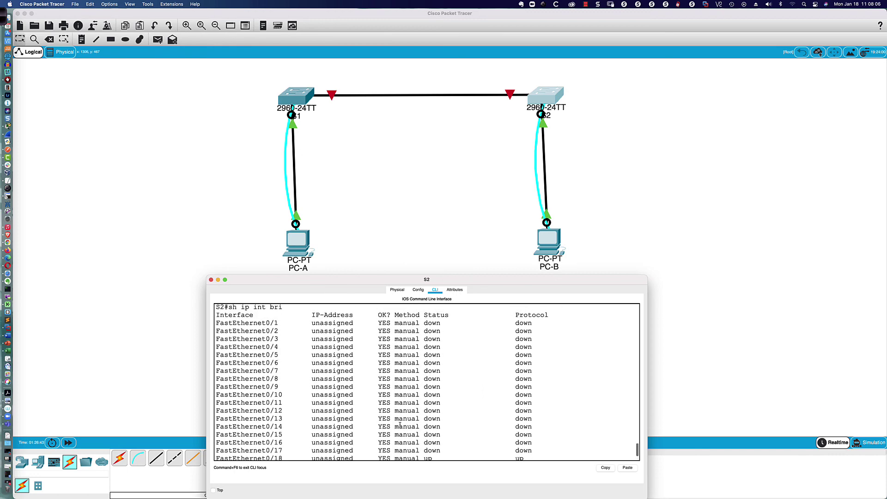
scroll(400, 425, "down", 5)
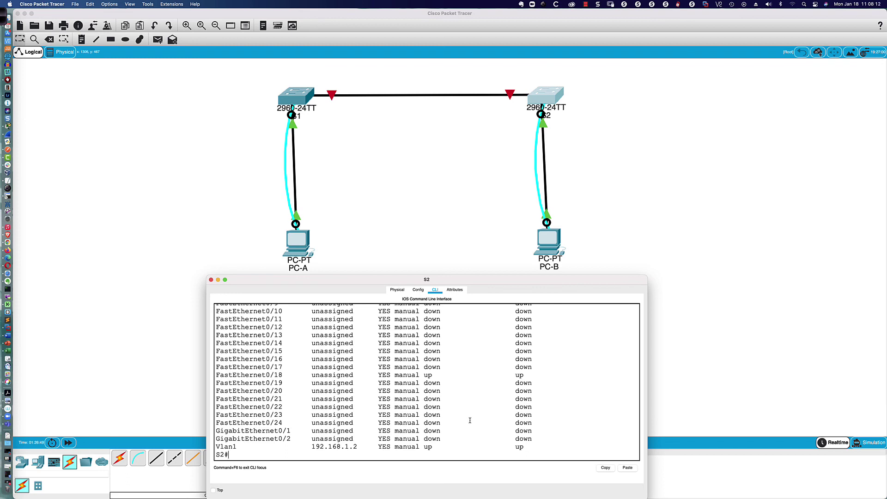
type("wri mem")
key("Return")
key("Return")
key("Return")
key("Return")
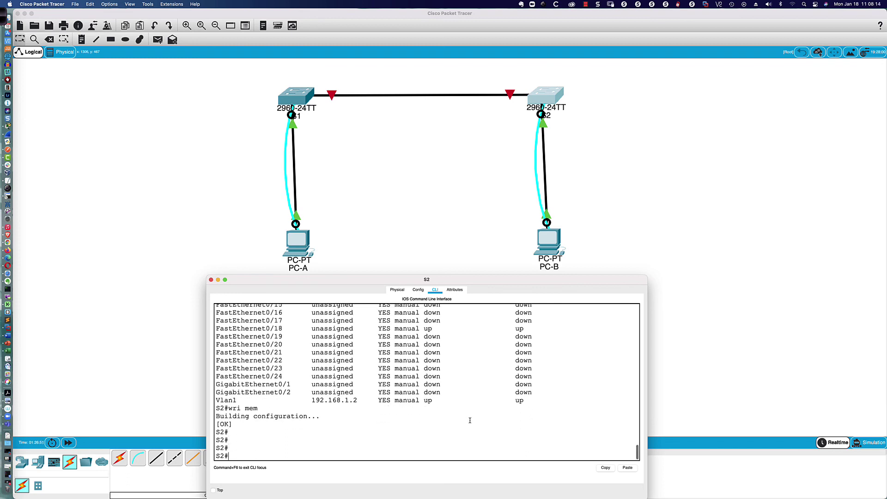
key("Return")
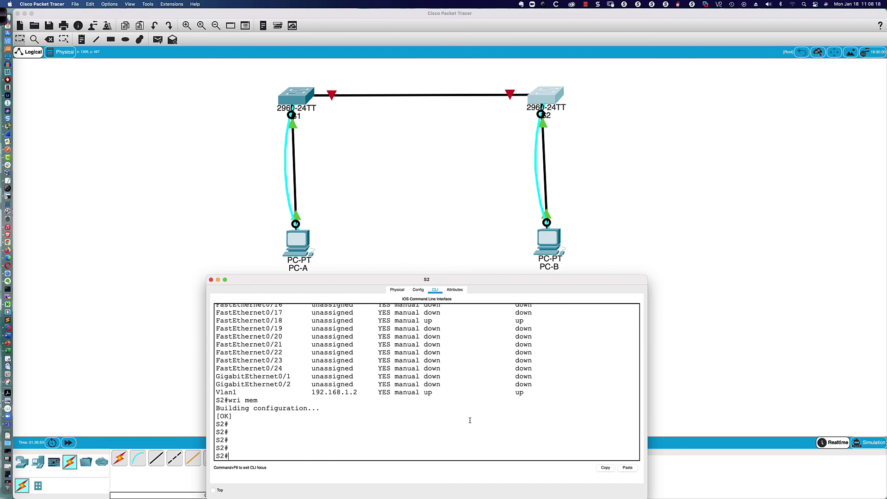
Reload S2, wake its console after the reboot, and close the S2 window.
type("reload")
key("Return")
key("Return")
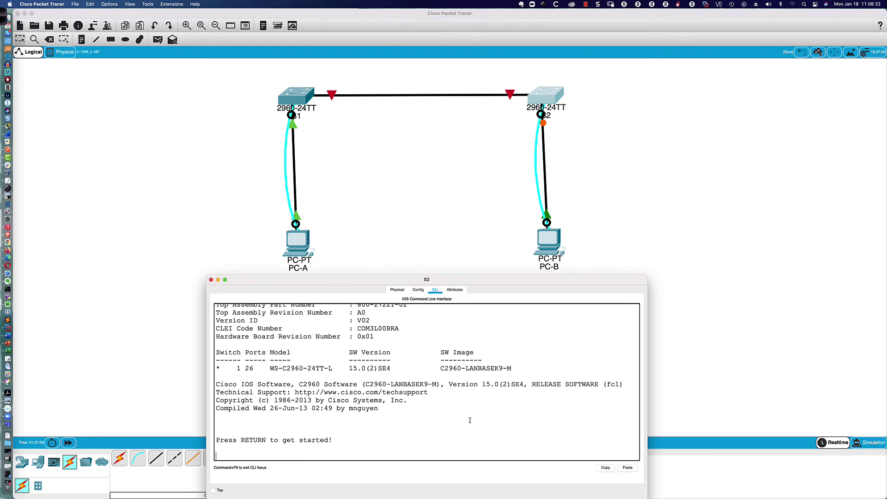
key("Return")
key("Return")
key("Return")
key("Return")
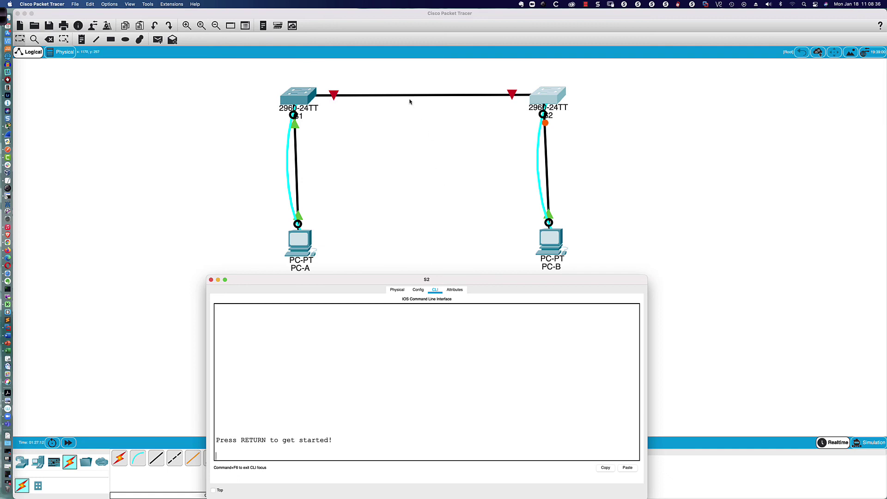
key("super+w")
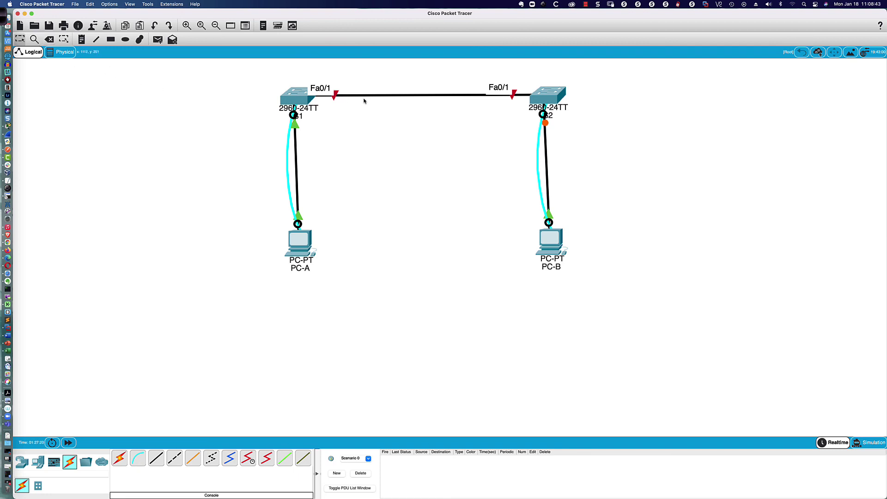
Delete the existing link between S1 and S2.
left_click(49, 39)
left_click(404, 94)
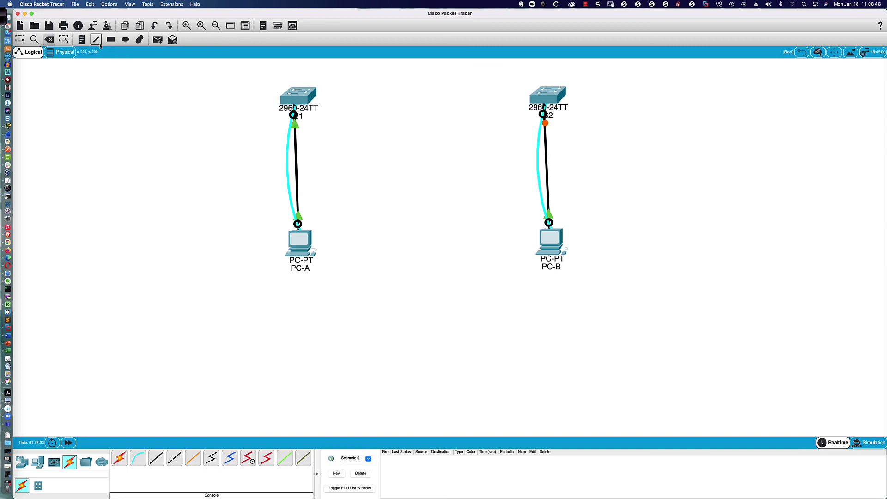
left_click(20, 39)
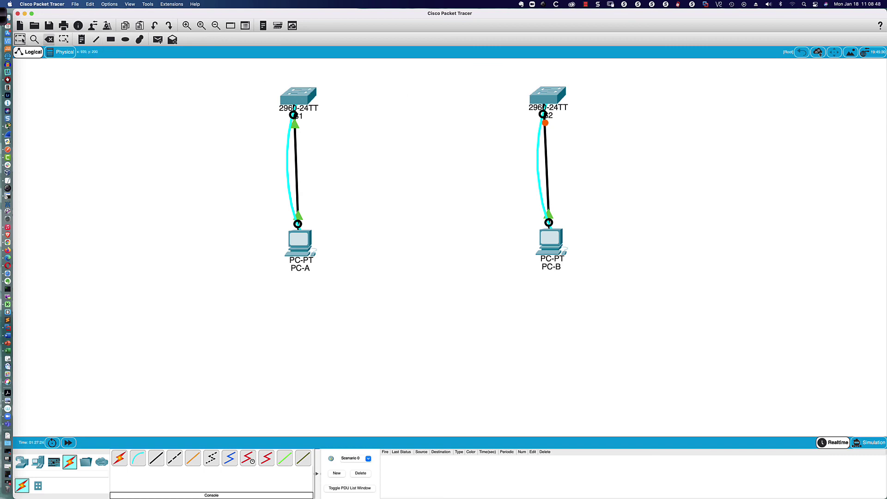
Connect S1 Fa0/1 to S2 Fa0/1 with a copper straight-through cable and open S1.
left_click(156, 458)
left_click(306, 93)
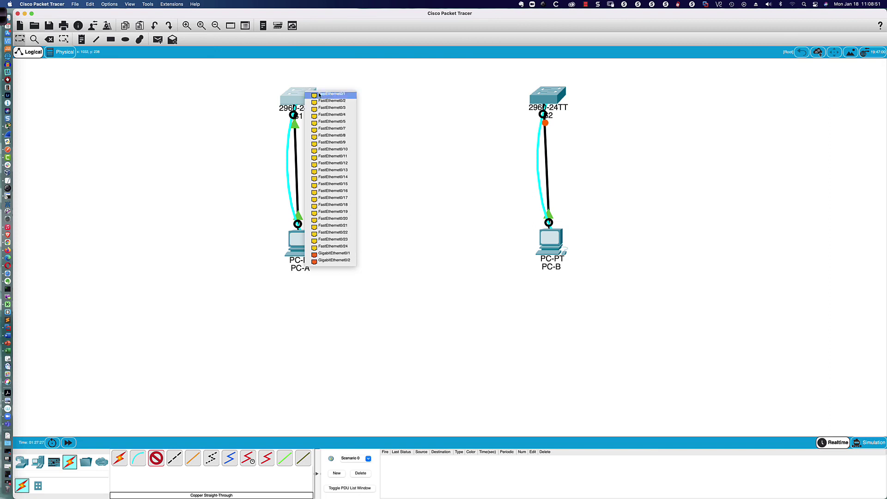
left_click(331, 97)
left_click(539, 96)
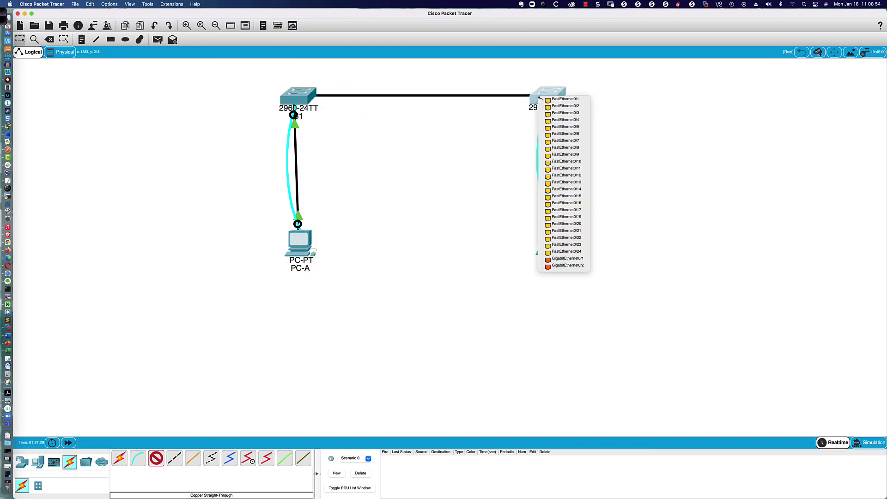
left_click(556, 99)
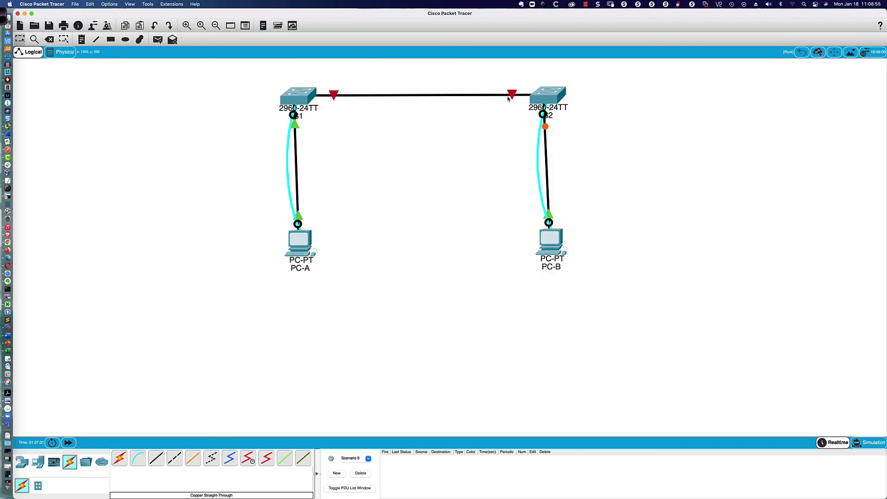
left_click(305, 98)
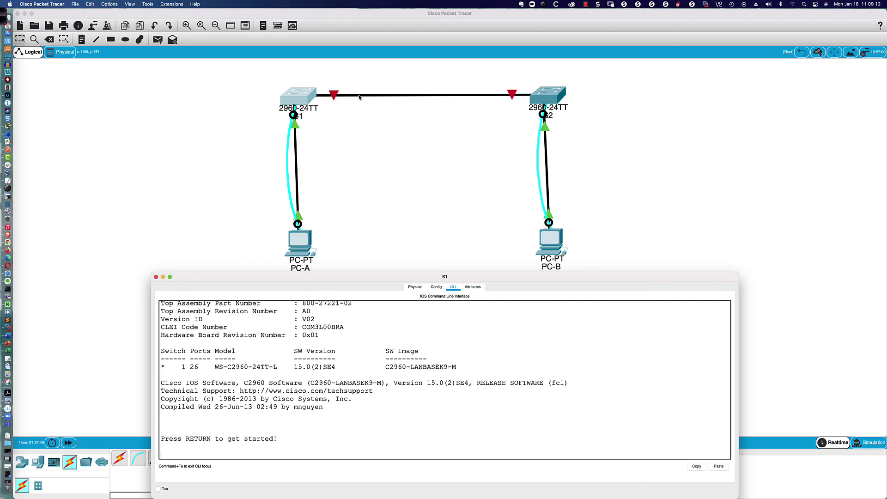
Close S1's window and delete the straight-through link between S1 and S2.
left_click(194, 93)
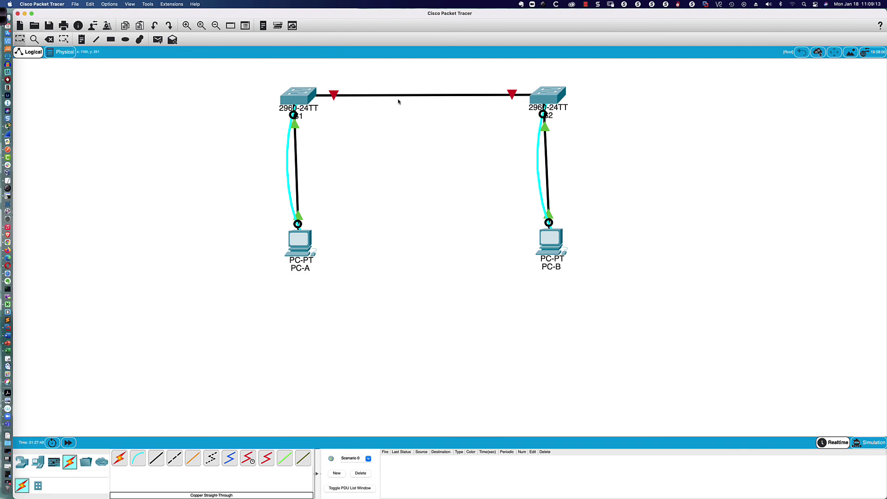
left_click(49, 40)
left_click(367, 94)
key("Escape")
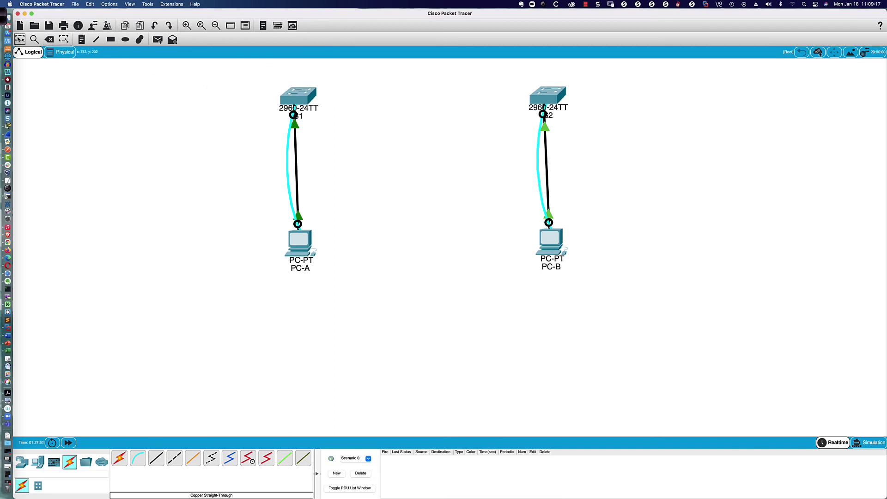
Join S1 and S2 FastEthernet ports with a copper cross-over cable.
left_click(175, 458)
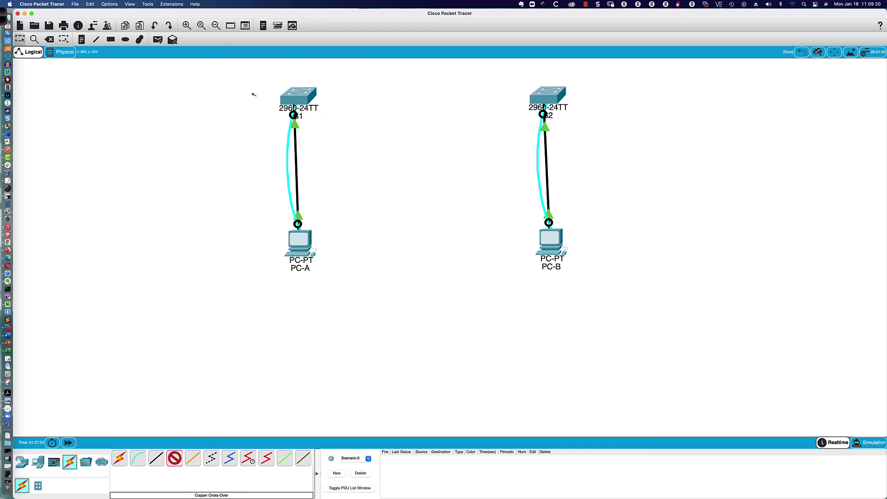
left_click(300, 97)
left_click(325, 98)
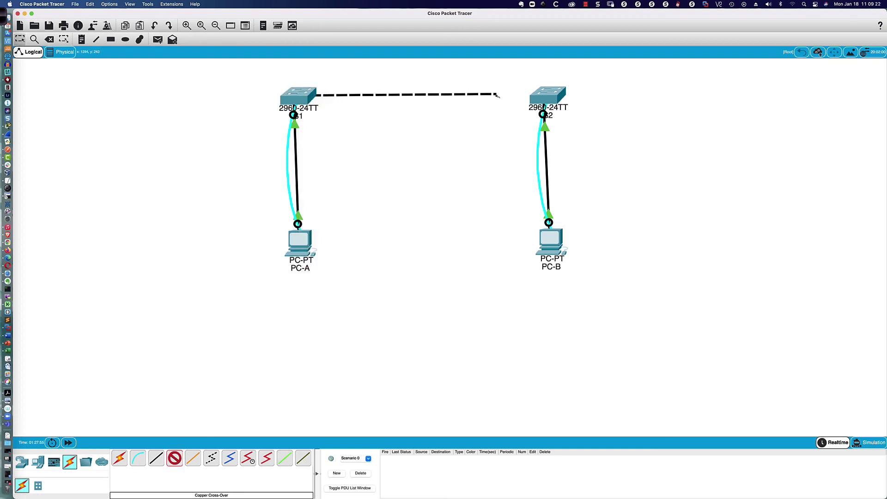
left_click(542, 96)
left_click(561, 98)
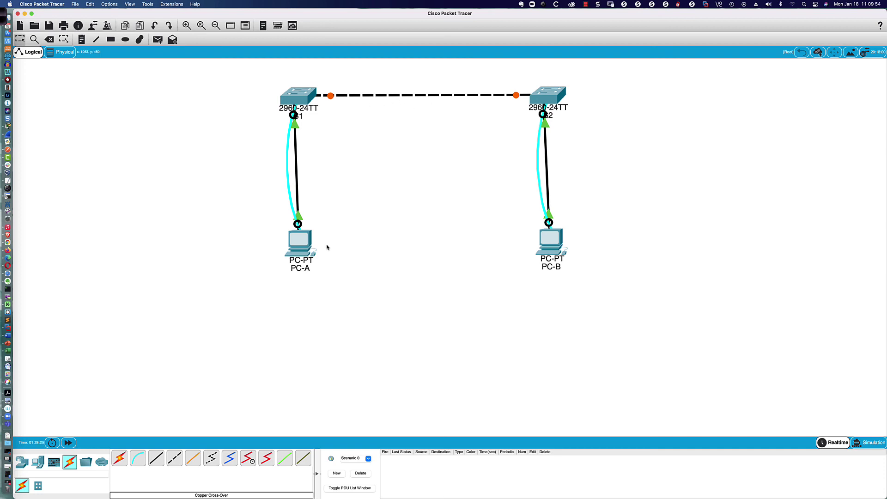
From PC-A's command prompt, ping 192.168.1.1 and 192.168.1.2.
left_click(303, 242)
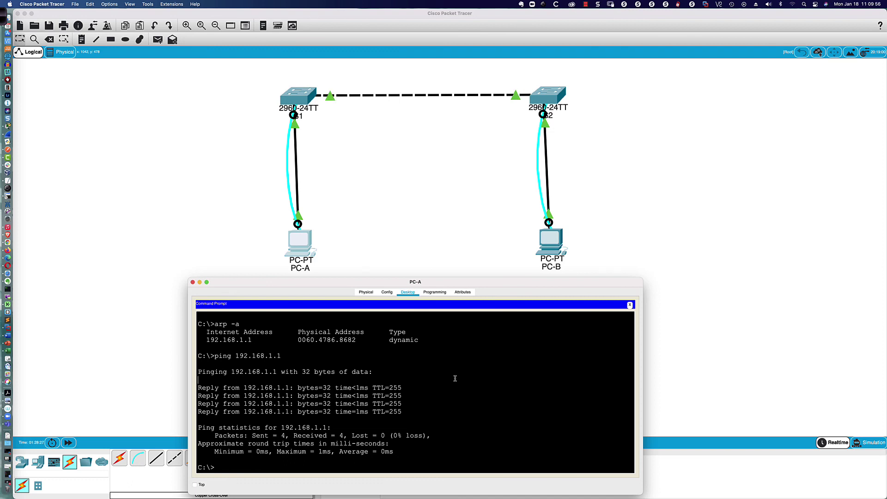
key("Return")
key("Return")
key("Return")
type("ping 1")
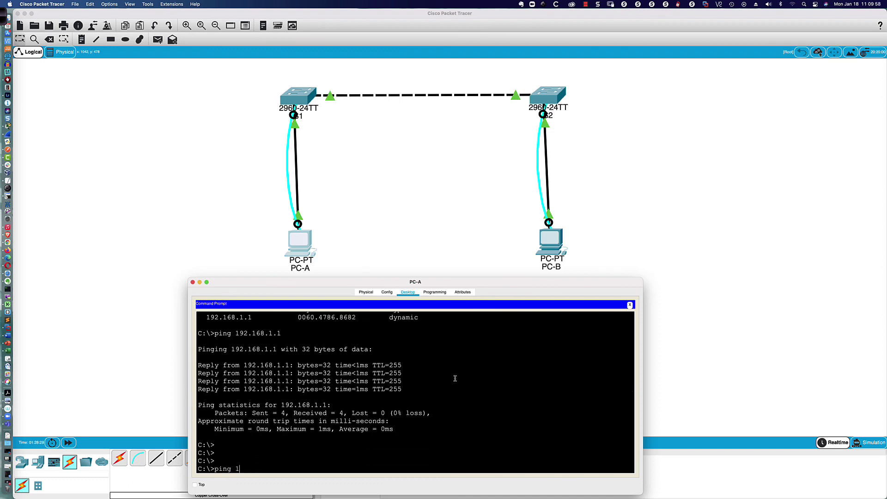
type("92.168.1.1")
key("Return")
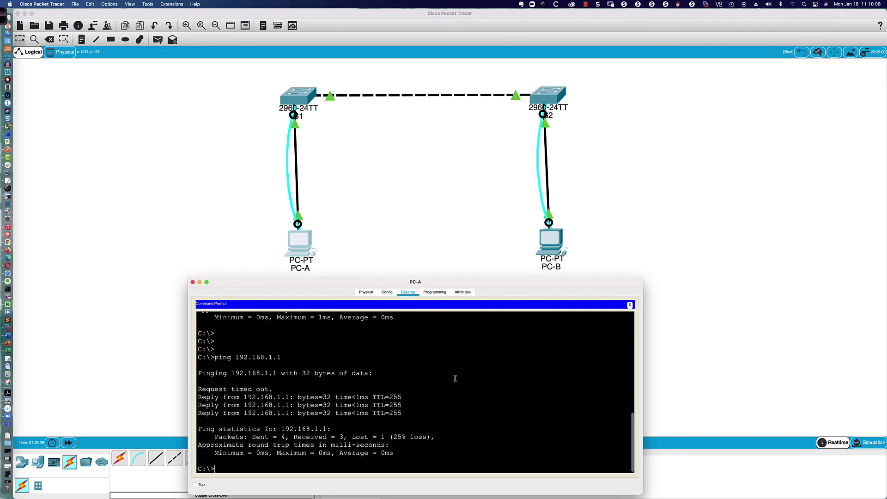
key("Up")
key("BackSpace")
type("2.168.1.2")
key("Return")
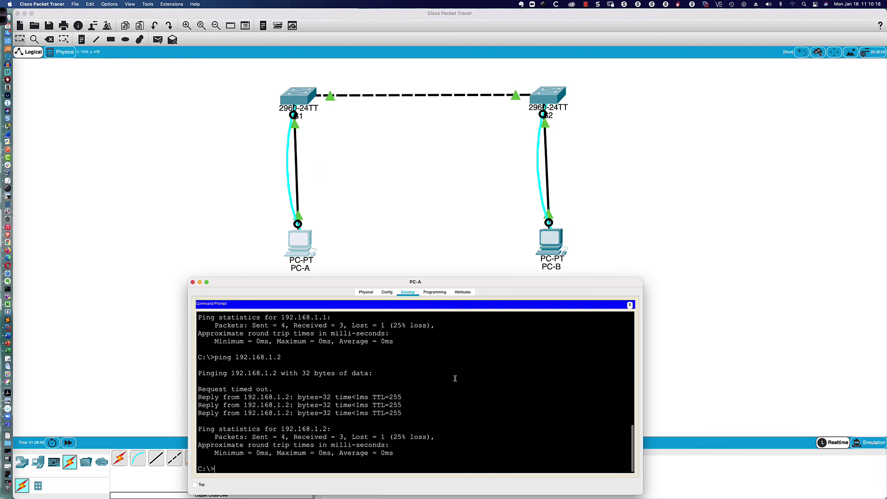
List PC-A's ARP table, ping 192.168.1.11, and list the ARP table again.
type("arp -a")
key("Return")
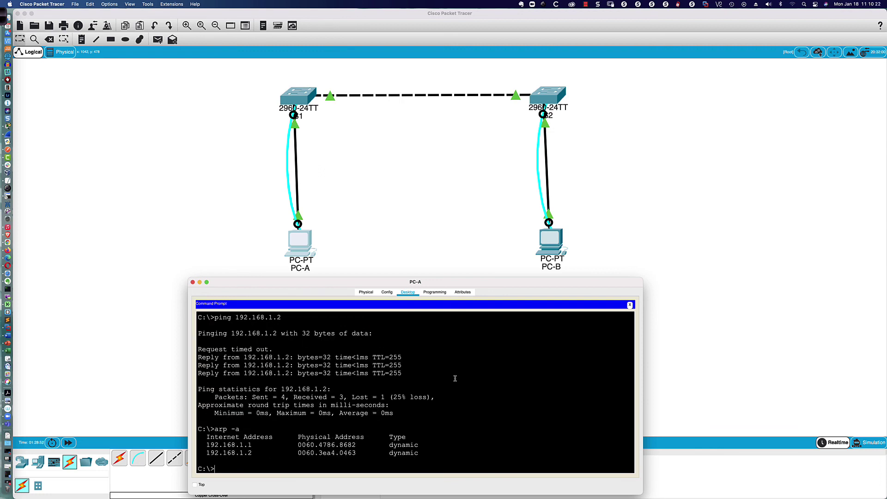
key("Up")
key("BackSpace")
key("BackSpace")
key("BackSpace")
key("BackSpace")
key("BackSpace")
type("ping 192.168.1.11")
key("Return")
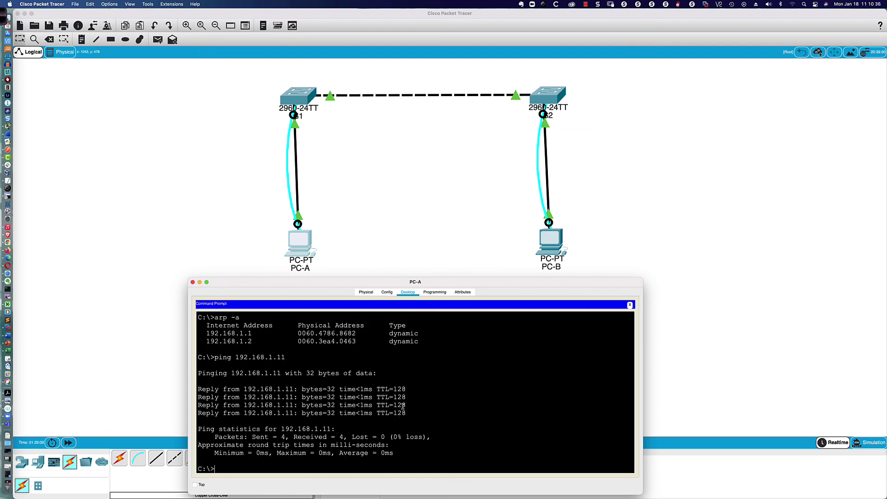
type("arp -a")
key("Return")
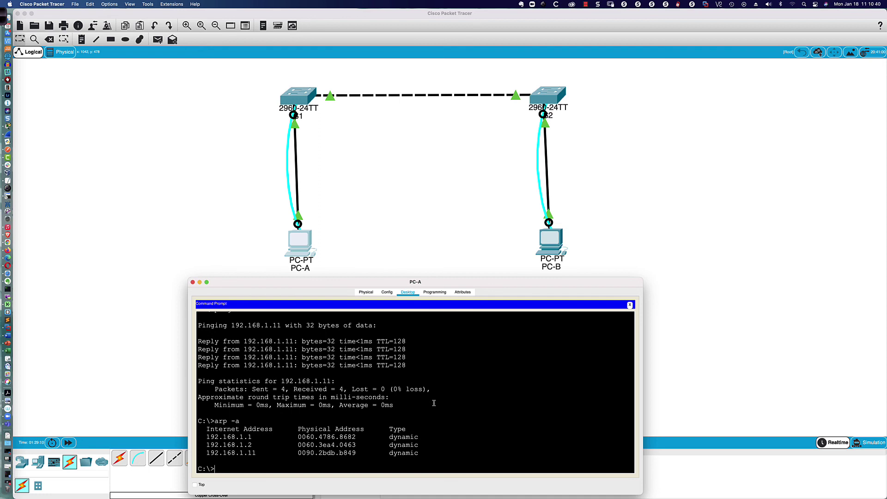
key("super+grave")
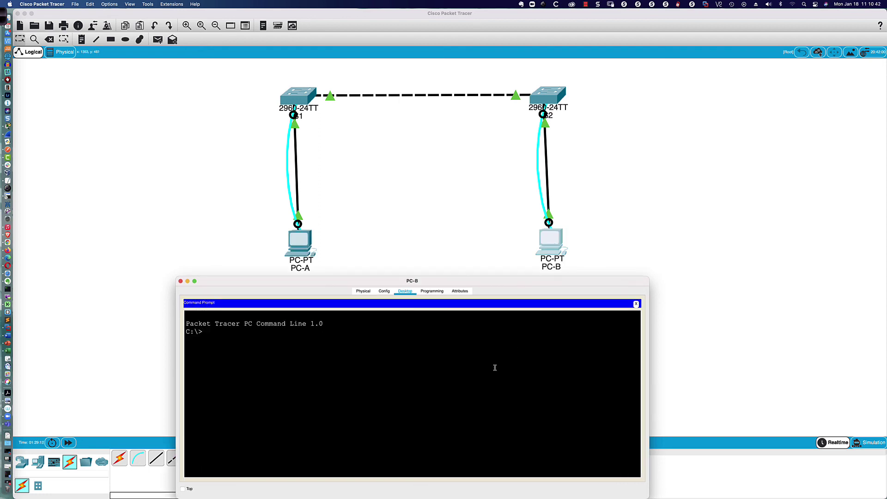
Ping 192.168.1.1 from PC-B and list its ARP table with arp -a.
type("ping 192.168.1.1")
key("Return")
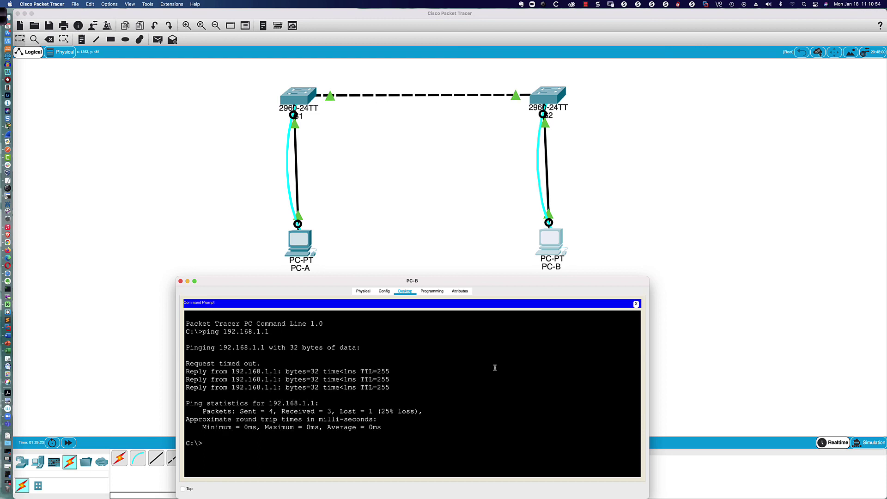
type("arp -0a")
key("Return")
key("Up")
key("BackSpace")
key("BackSpace")
type("a")
key("Return")
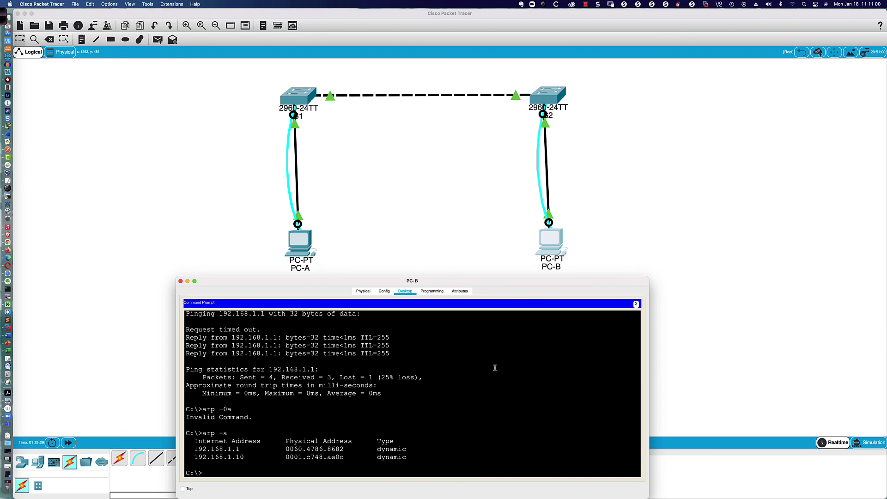
Ping 192.168.1.11 from PC-B.
key("Up")
key("Up")
key("Up")
key("BackSpace")
type("11")
key("Return")
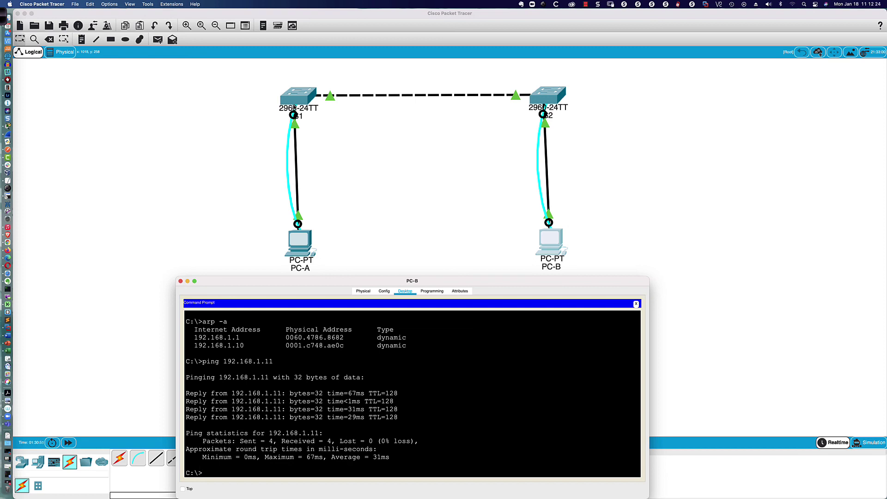
Switch over to the PowerPoint lab presentation.
key("super+Tab")
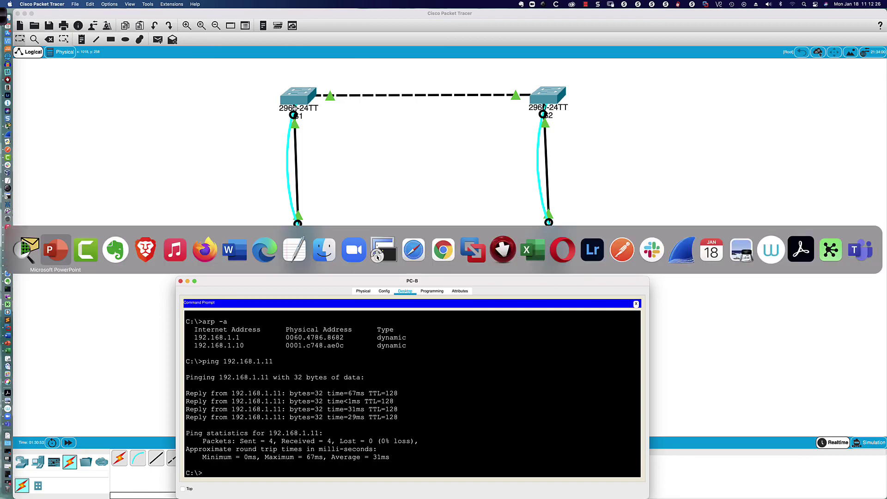